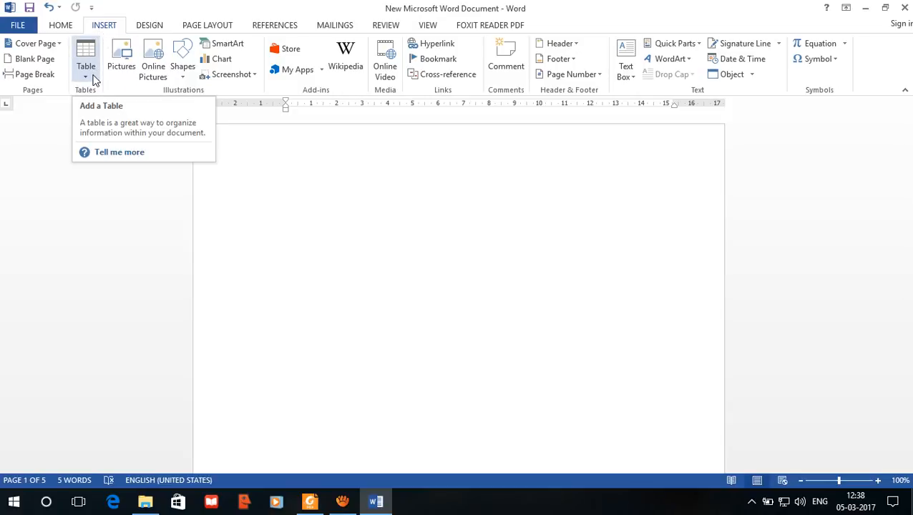
Step: Insert a table of ten columns and eight rows near the top of the blank page
{"action": "left_click", "coordinate": [337, 207]}
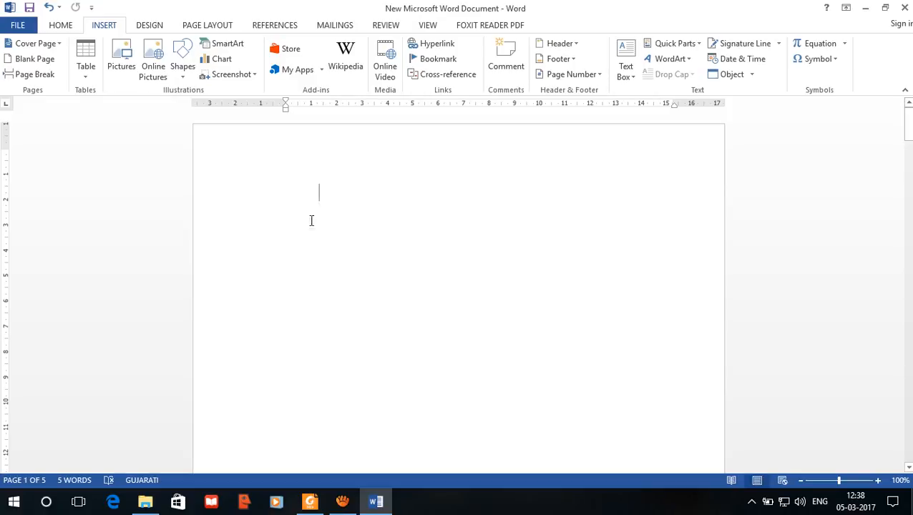
{"action": "left_click", "coordinate": [310, 215]}
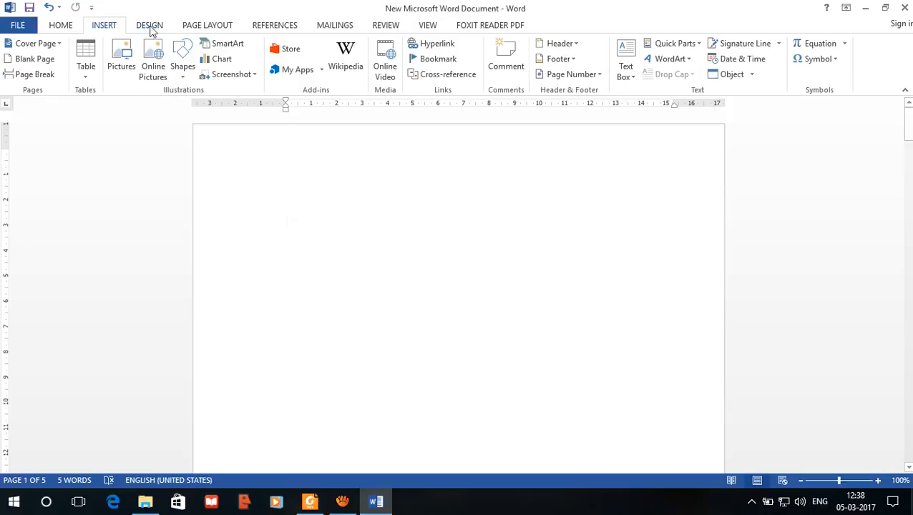
{"action": "left_click", "coordinate": [85, 80]}
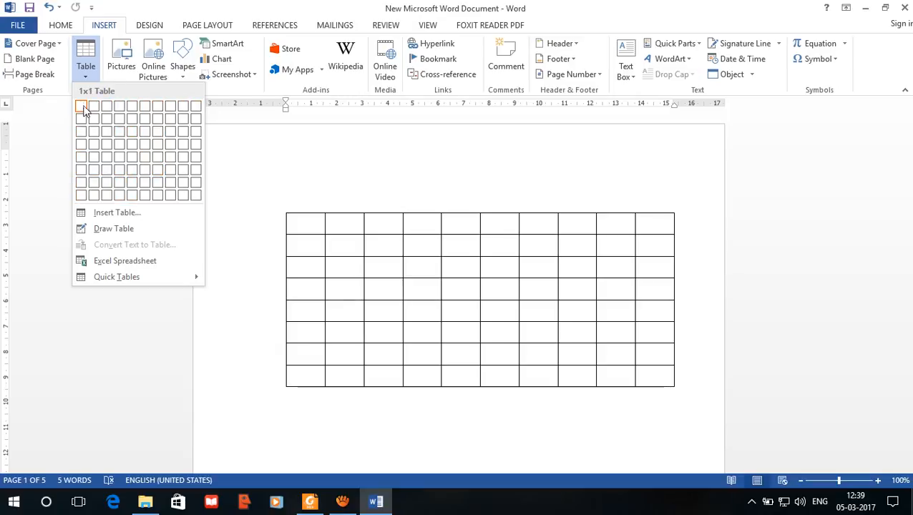
{"action": "left_click", "coordinate": [196, 197]}
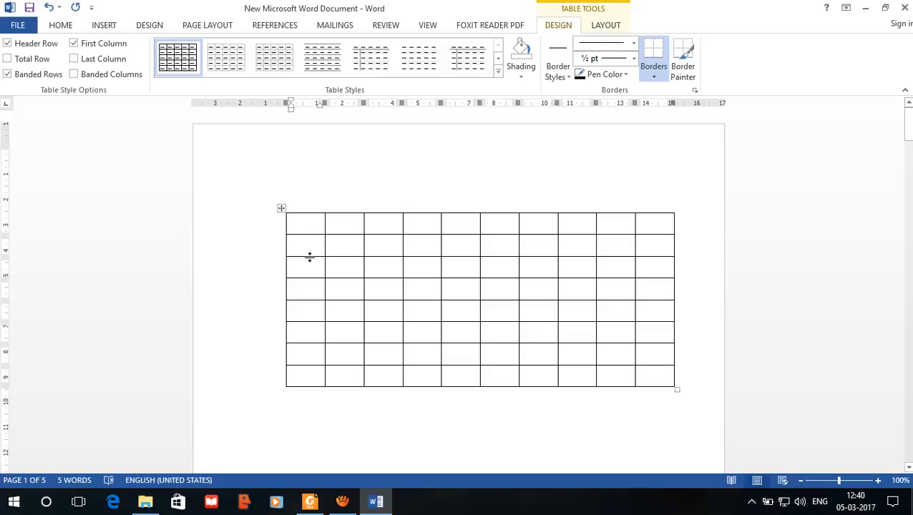
{"action": "left_click", "coordinate": [332, 247]}
{"action": "left_click", "coordinate": [351, 271]}
{"action": "left_click", "coordinate": [422, 298]}
{"action": "left_click", "coordinate": [562, 326]}
{"action": "left_click", "coordinate": [603, 337]}
{"action": "left_click", "coordinate": [281, 209]}
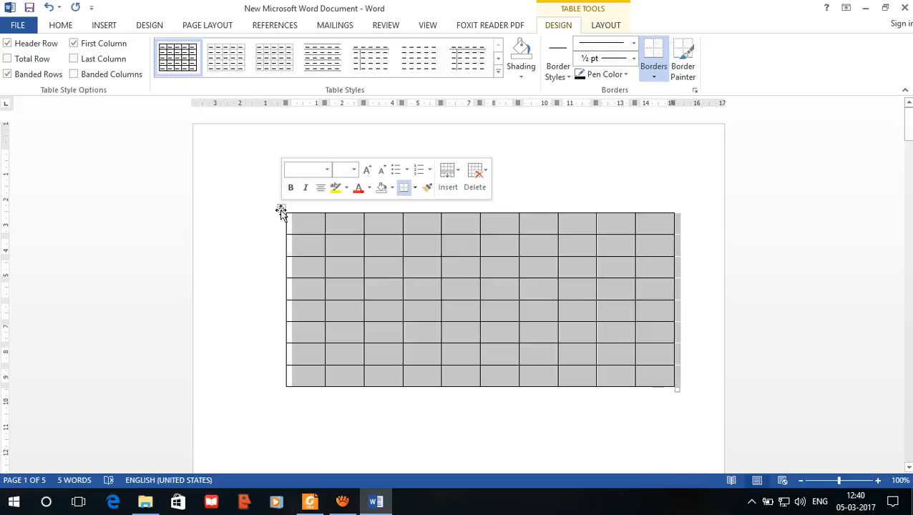
{"action": "left_click", "coordinate": [301, 254]}
{"action": "left_click", "coordinate": [104, 26]}
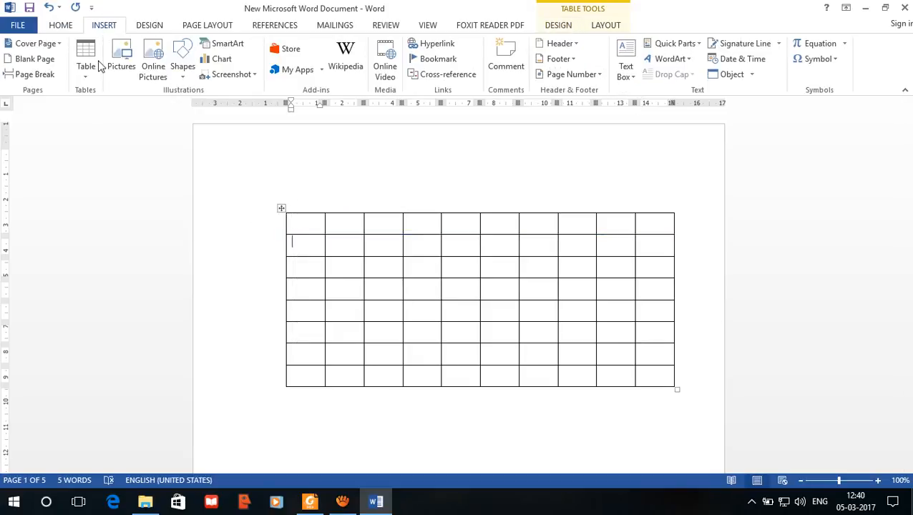
{"action": "left_click", "coordinate": [91, 78]}
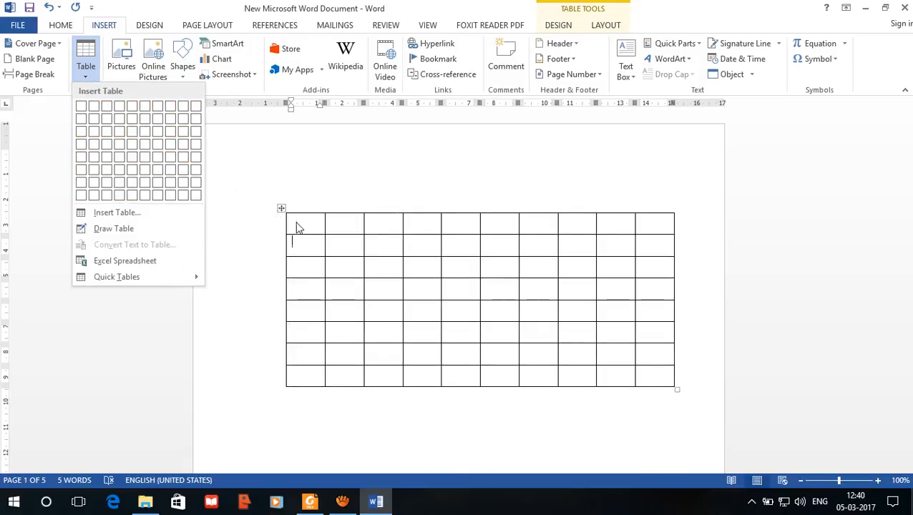
Step: Delete the entire ten-column, eight-row table
{"action": "left_click", "coordinate": [281, 209]}
{"action": "left_click", "coordinate": [283, 207]}
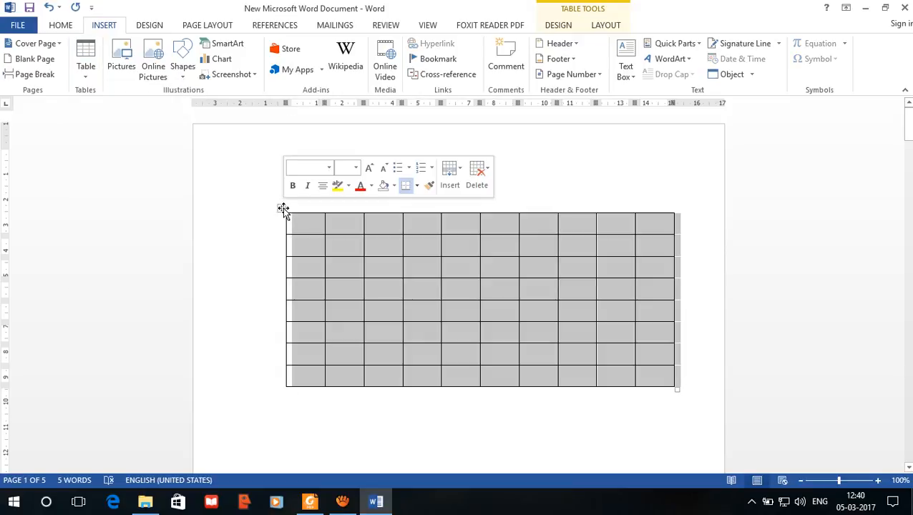
{"action": "key", "text": "BackSpace"}
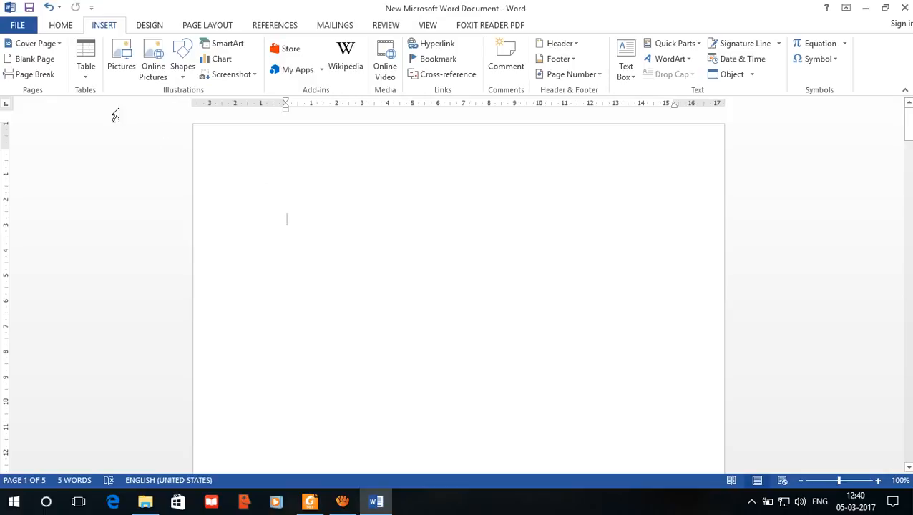
Step: Insert a table of six columns and three rows and enter "No." and "Degree" as its first two headings
{"action": "left_click", "coordinate": [86, 65]}
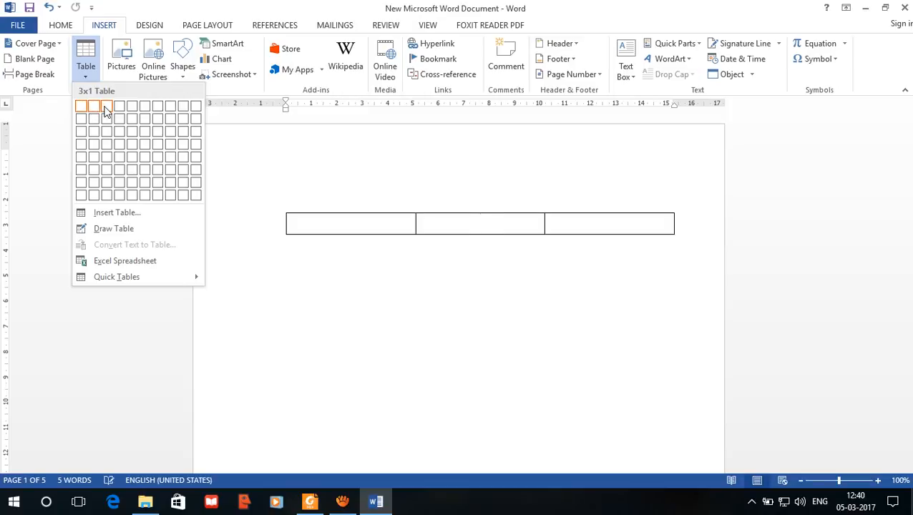
{"action": "left_click", "coordinate": [144, 130]}
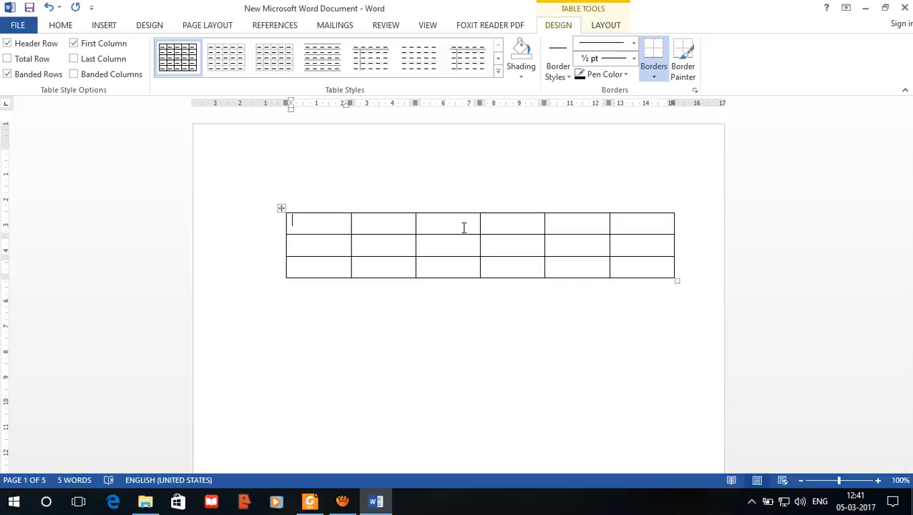
{"action": "type", "text": "No."}
{"action": "key", "text": "Tab"}
{"action": "type", "text": "Degree"}
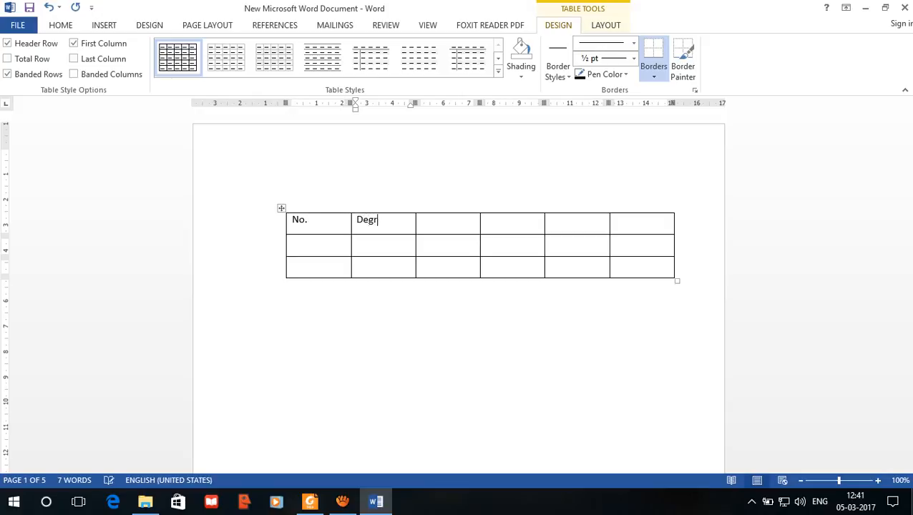
{"action": "key", "text": "Tab"}
Step: Enter "Passing Year" as the heading of the third column
{"action": "type", "text": "Year"}
{"action": "key", "text": "BackSpace"}
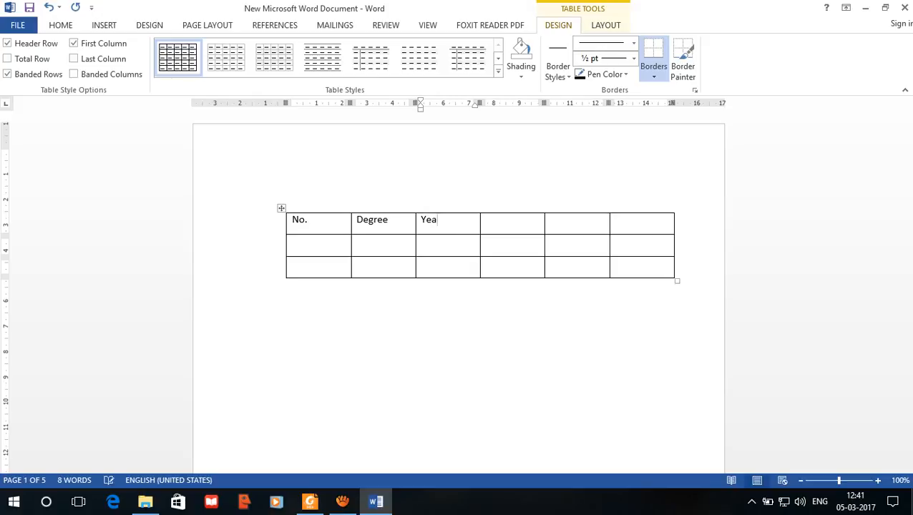
{"action": "key", "text": "BackSpace"}
{"action": "key", "text": "BackSpace"}
{"action": "key", "text": "BackSpace"}
{"action": "type", "text": "Passing Year"}
{"action": "key", "text": "Tab"}
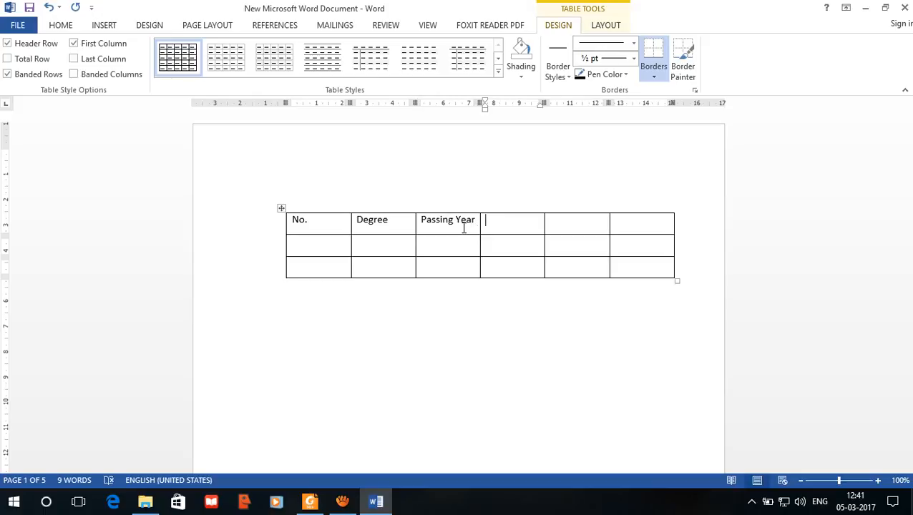
Step: Enter "Grade /Class" and "University" as the headings of the fourth and fifth columns
{"action": "type", "text": "Grade"}
{"action": "key", "text": "Tab"}
{"action": "key", "text": "shift+Tab"}
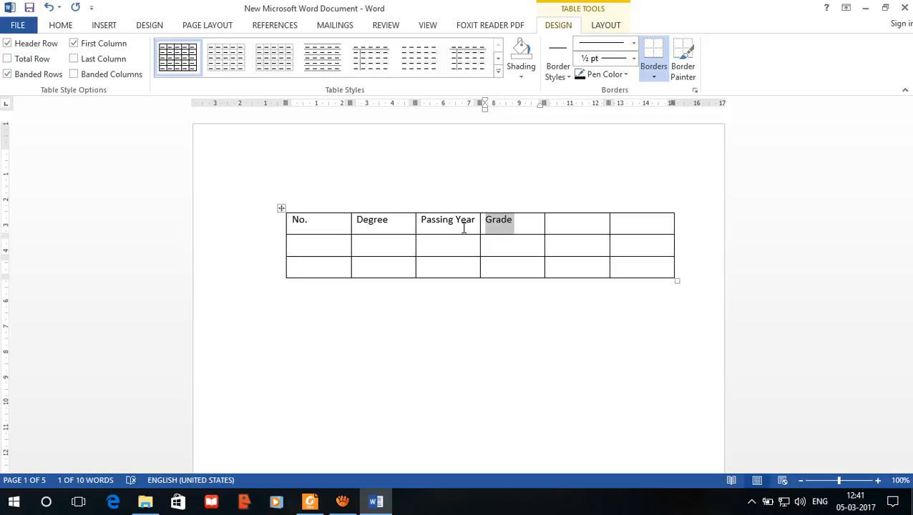
{"action": "key", "text": "Right"}
{"action": "type", "text": "/Class"}
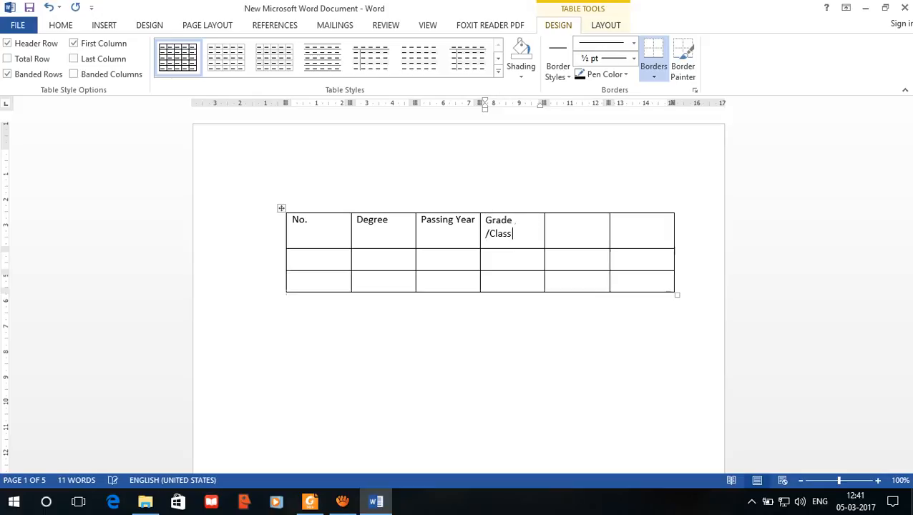
{"action": "key", "text": "Tab"}
{"action": "type", "text": "Univers"}
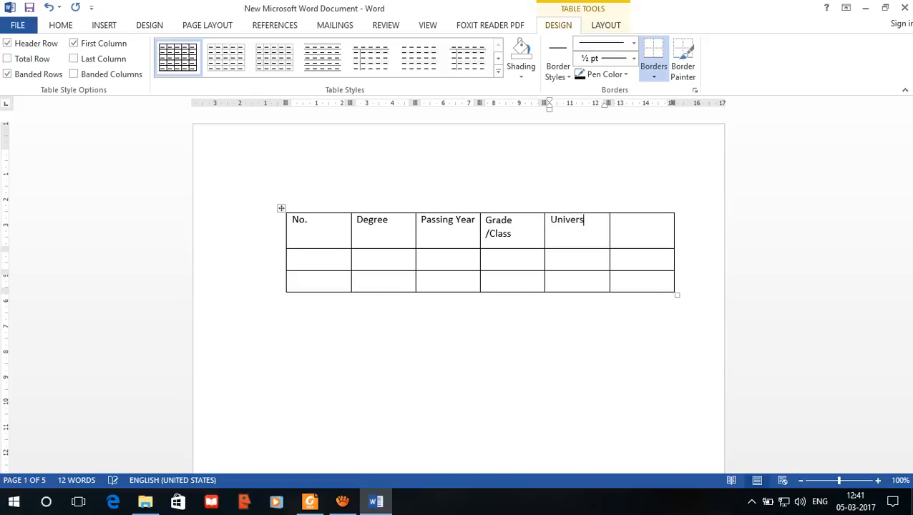
{"action": "type", "text": "ity"}
{"action": "key", "text": "Tab"}
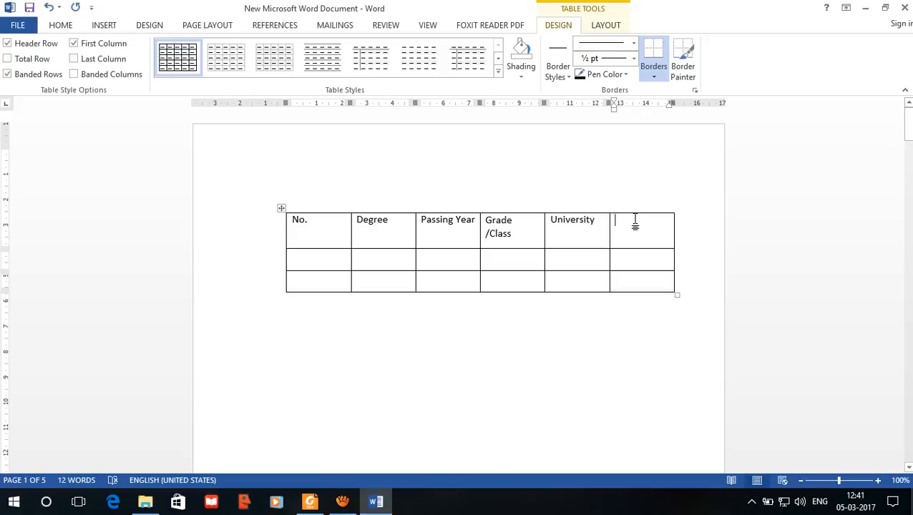
Step: Delete the empty sixth column of the table
{"action": "left_click_drag", "start_coordinate": [634, 231], "coordinate": [642, 281]}
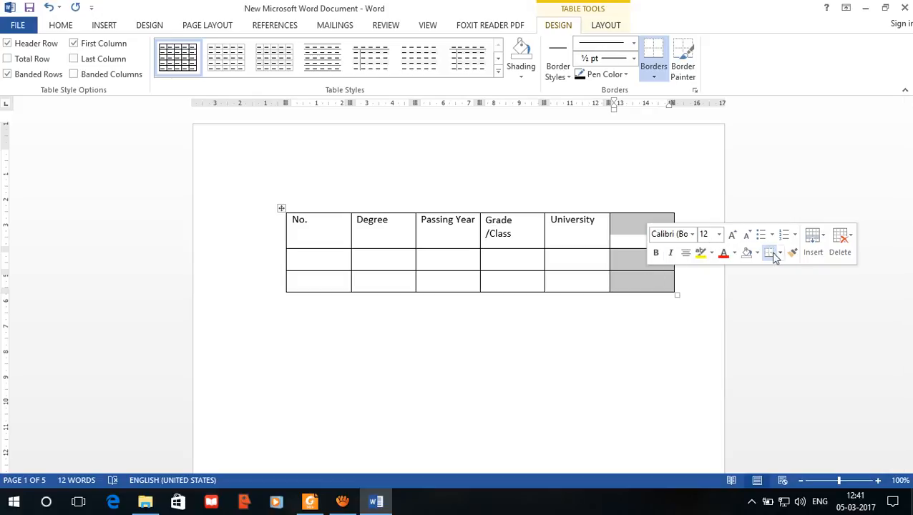
{"action": "left_click", "coordinate": [844, 245]}
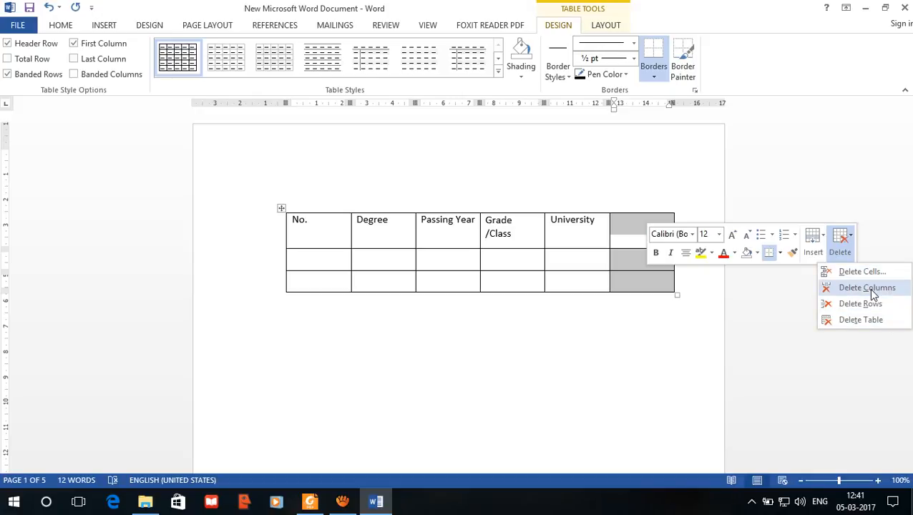
{"action": "left_click", "coordinate": [872, 290]}
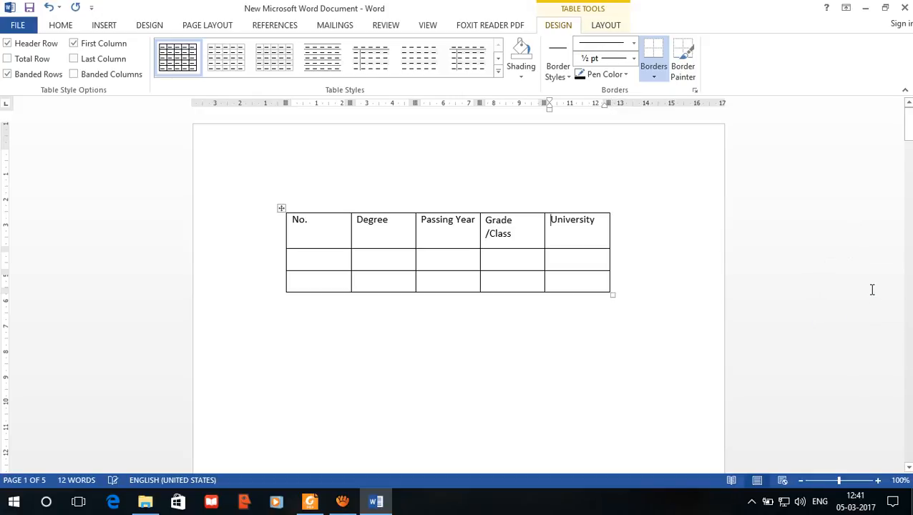
Step: Widen the whole table until "Grade /Class" fits on one line, and shift the table slightly into the left page margin
{"action": "left_click", "coordinate": [612, 295]}
{"action": "left_click", "coordinate": [612, 295]}
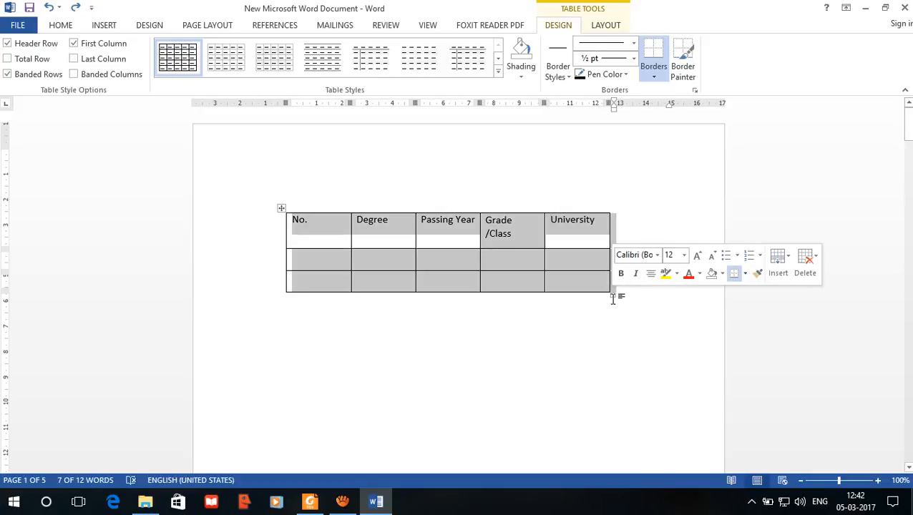
{"action": "left_click_drag", "start_coordinate": [610, 292], "coordinate": [710, 284]}
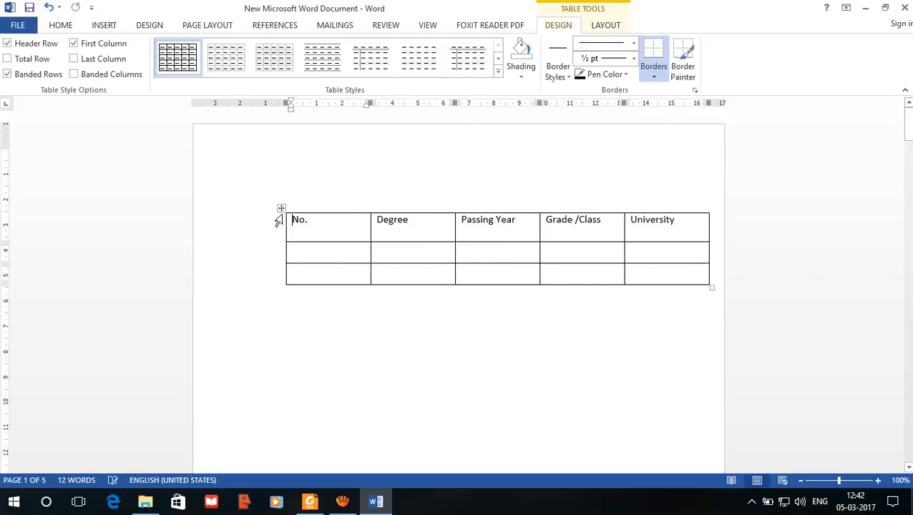
{"action": "left_click_drag", "start_coordinate": [284, 210], "coordinate": [233, 206]}
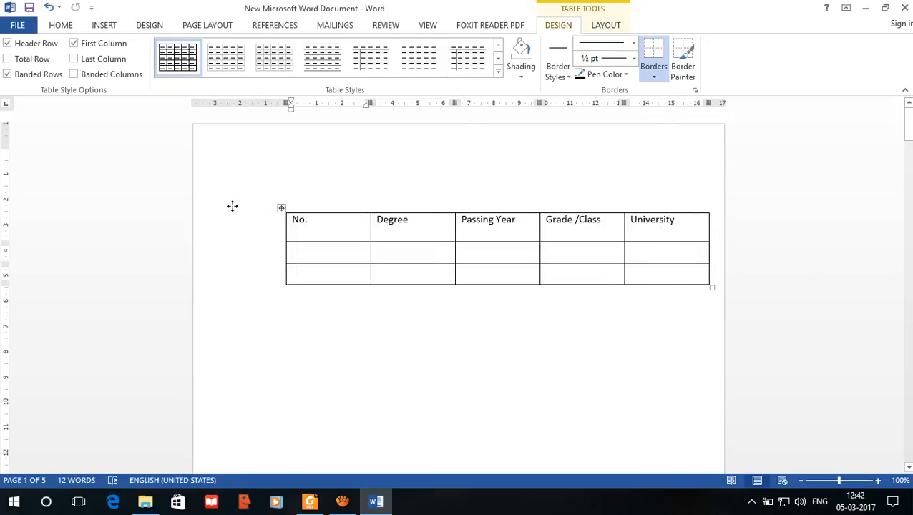
Step: Enter 1 in the No. column of the first row below the headings
{"action": "left_click", "coordinate": [322, 248]}
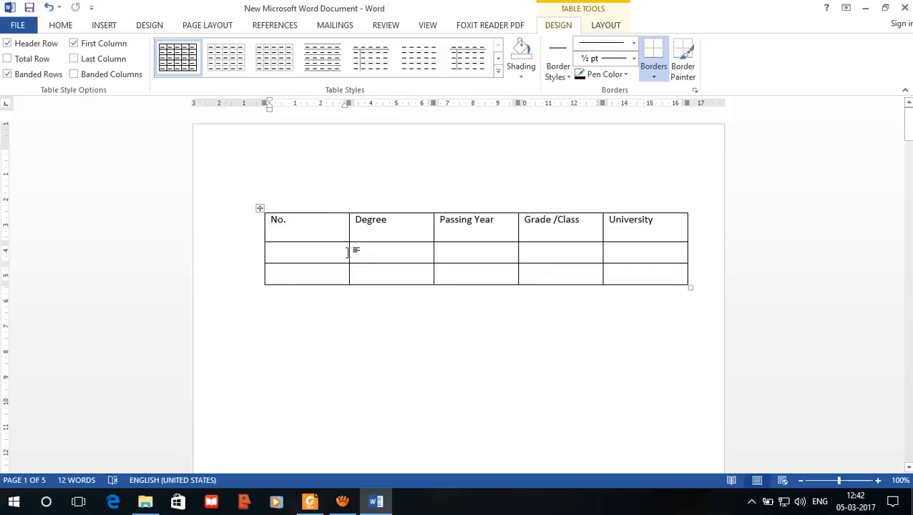
{"action": "type", "text": "1"}
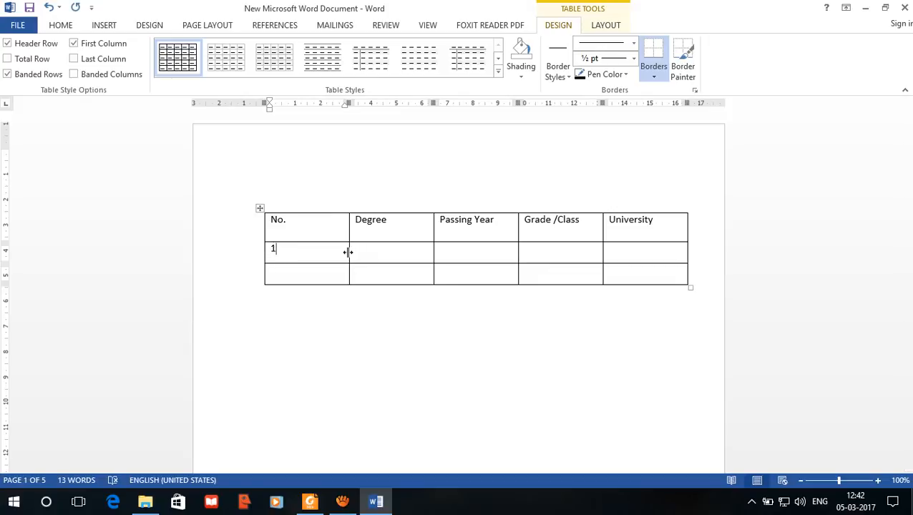
{"action": "key", "text": "Tab"}
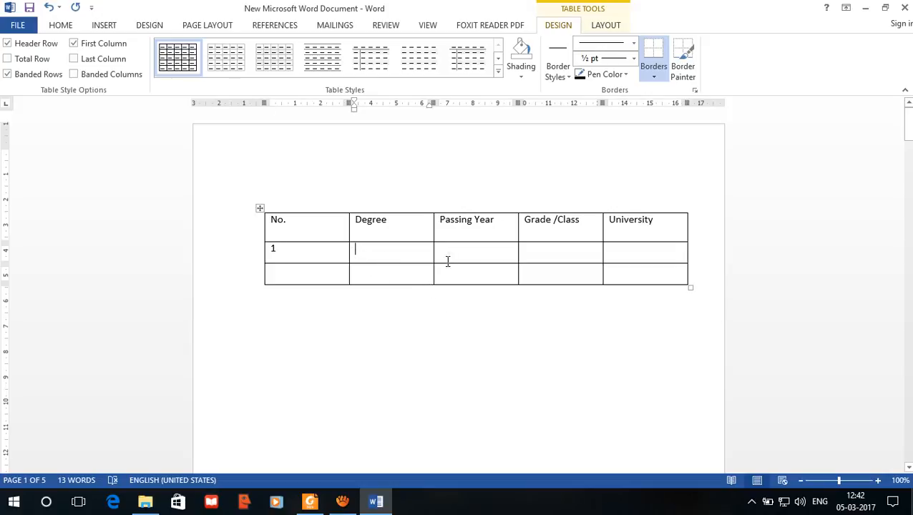
{"action": "left_click", "coordinate": [475, 246]}
{"action": "left_click", "coordinate": [562, 256]}
{"action": "left_click", "coordinate": [568, 274]}
{"action": "left_click", "coordinate": [481, 279]}
{"action": "left_click", "coordinate": [469, 257]}
{"action": "left_click", "coordinate": [359, 276]}
{"action": "left_click", "coordinate": [371, 257]}
{"action": "key", "text": "Tab"}
{"action": "key", "text": "Tab"}
{"action": "key", "text": "Tab"}
{"action": "key", "text": "Down"}
{"action": "key", "text": "Left"}
{"action": "key", "text": "Up"}
{"action": "key", "text": "Left"}
{"action": "key", "text": "Left"}
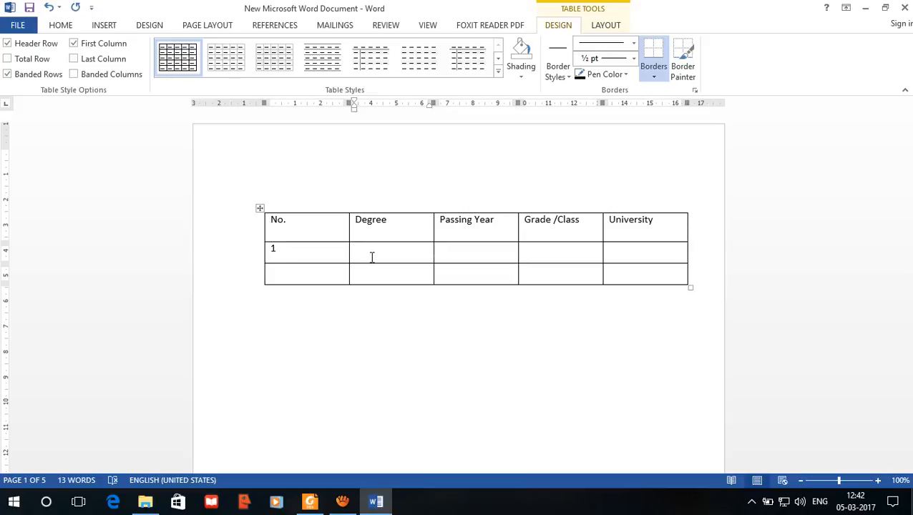
{"action": "key", "text": "Tab"}
{"action": "key", "text": "Tab"}
{"action": "key", "text": "Tab"}
{"action": "key", "text": "Tab"}
{"action": "key", "text": "Tab"}
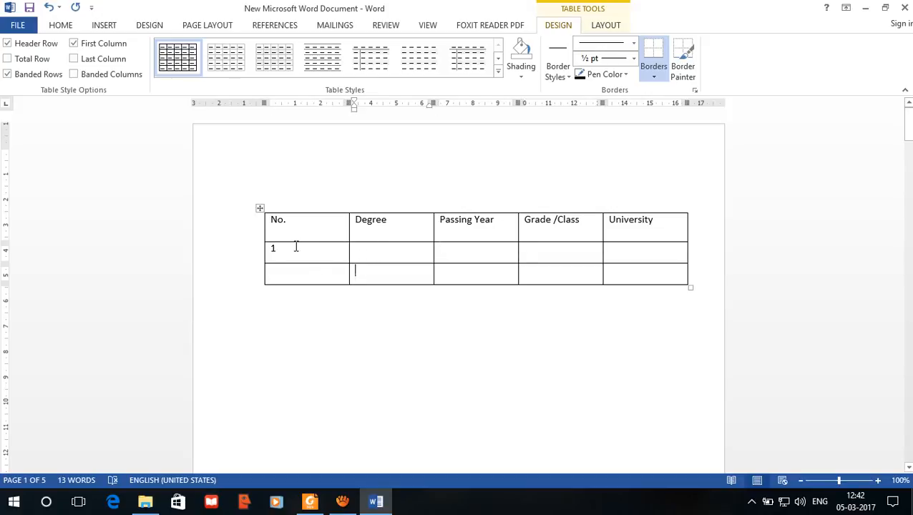
Step: Enter 2 in the No. column of the second data row and add three empty rows at the table's end
{"action": "left_click", "coordinate": [294, 272]}
{"action": "type", "text": "2"}
{"action": "left_click", "coordinate": [623, 275]}
{"action": "key", "text": "Tab"}
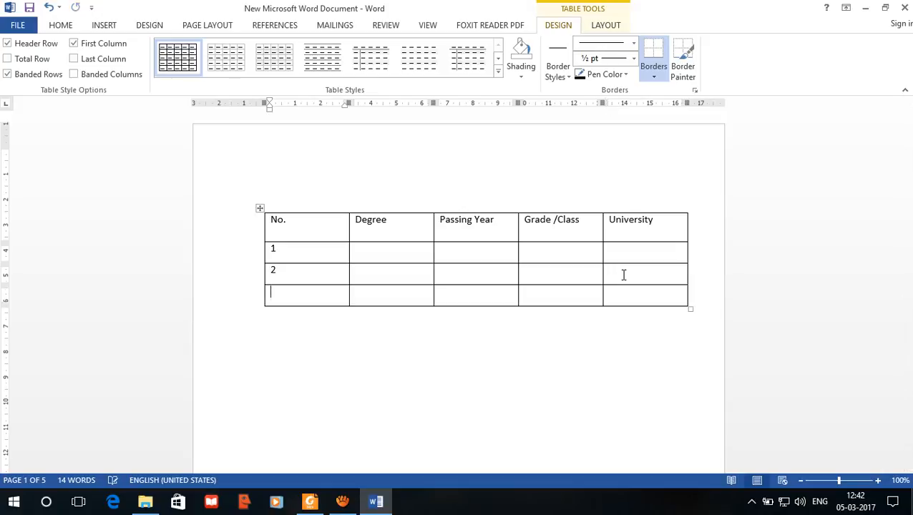
{"action": "key", "text": "Tab"}
{"action": "key", "text": "Tab"}
{"action": "key", "text": "Tab"}
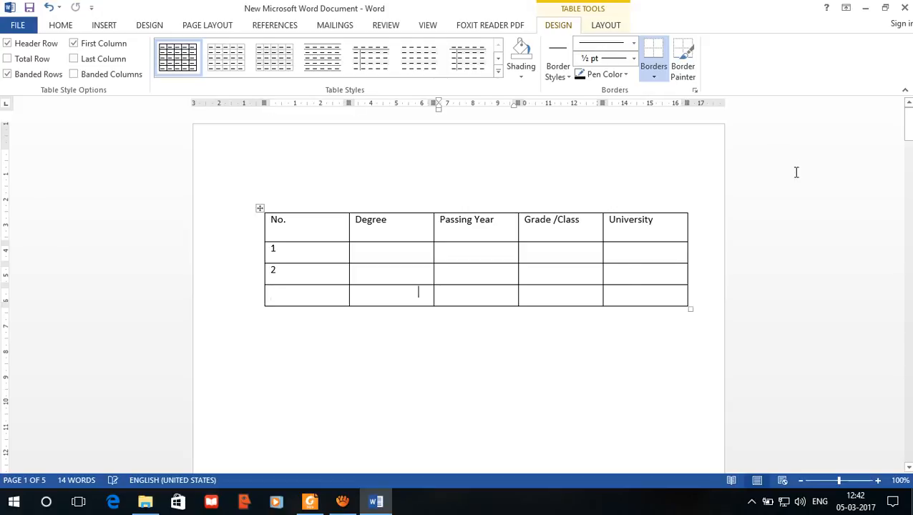
{"action": "key", "text": "Tab"}
{"action": "key", "text": "Tab"}
{"action": "key", "text": "Tab"}
{"action": "key", "text": "Tab"}
{"action": "key", "text": "Tab"}
{"action": "key", "text": "Tab"}
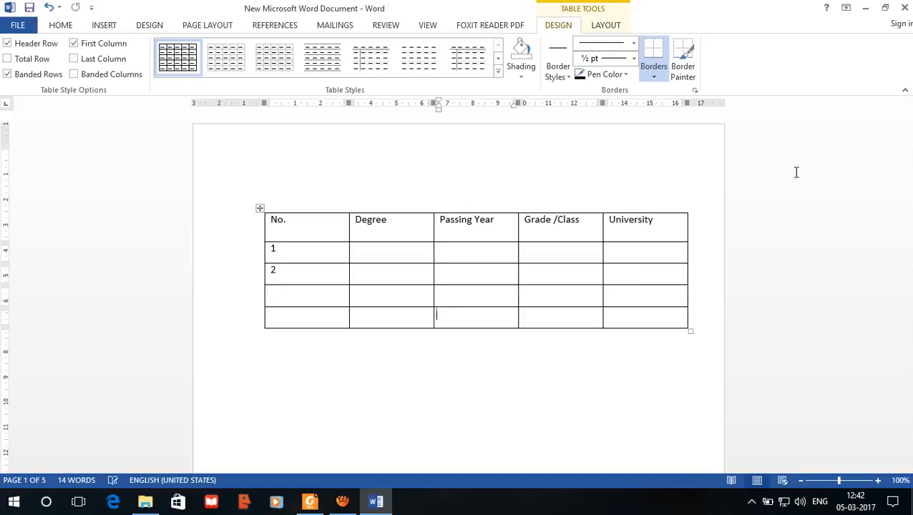
{"action": "key", "text": "Tab"}
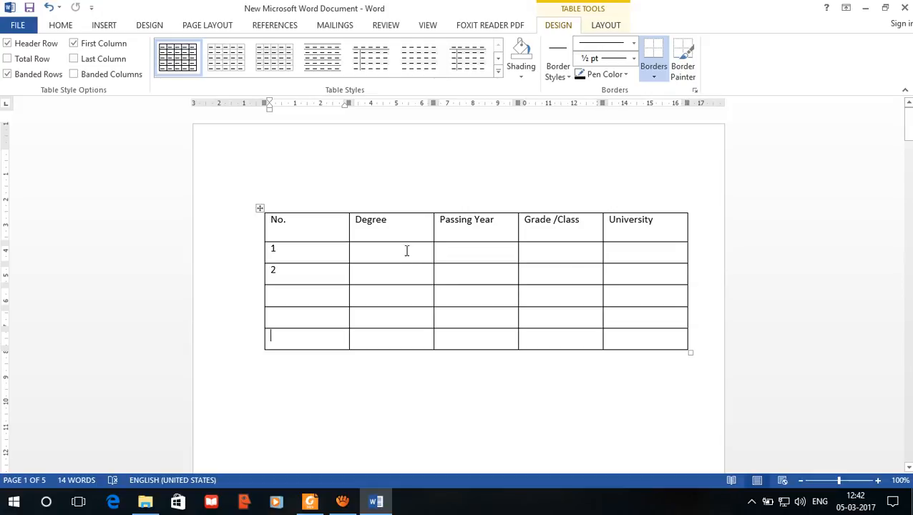
Step: Enter "B.C.A" as the degree in row 1
{"action": "left_click", "coordinate": [391, 258]}
{"action": "type", "text": "B"}
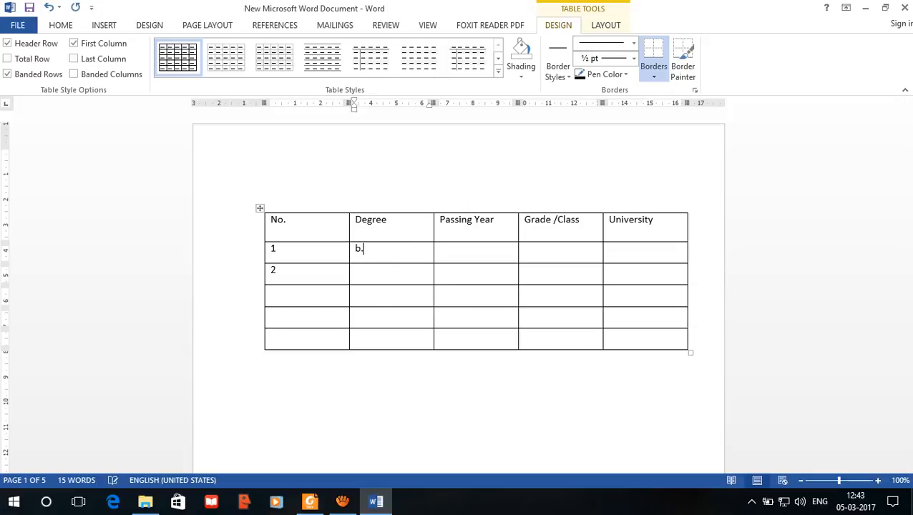
{"action": "key", "text": "BackSpace"}
{"action": "type", "text": "B.Ca"}
{"action": "key", "text": "BackSpace"}
{"action": "type", "text": ".a"}
{"action": "key", "text": "BackSpace"}
{"action": "type", "text": "A"}
{"action": "key", "text": "Tab"}
Step: Fill in row 1 with the passing year 2012 and the grade "FIRST CLASS"
{"action": "type", "text": "2012"}
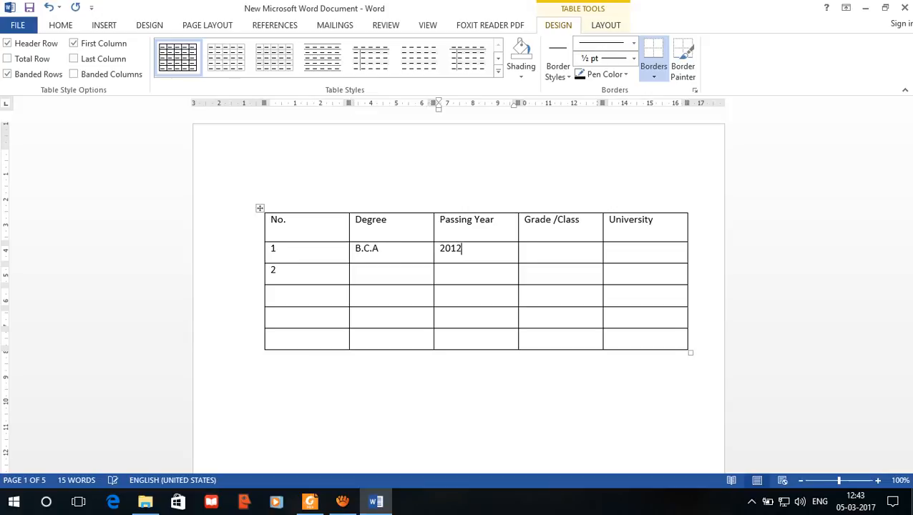
{"action": "key", "text": "Tab"}
{"action": "type", "text": "FIRST CLASS"}
{"action": "key", "text": "Tab"}
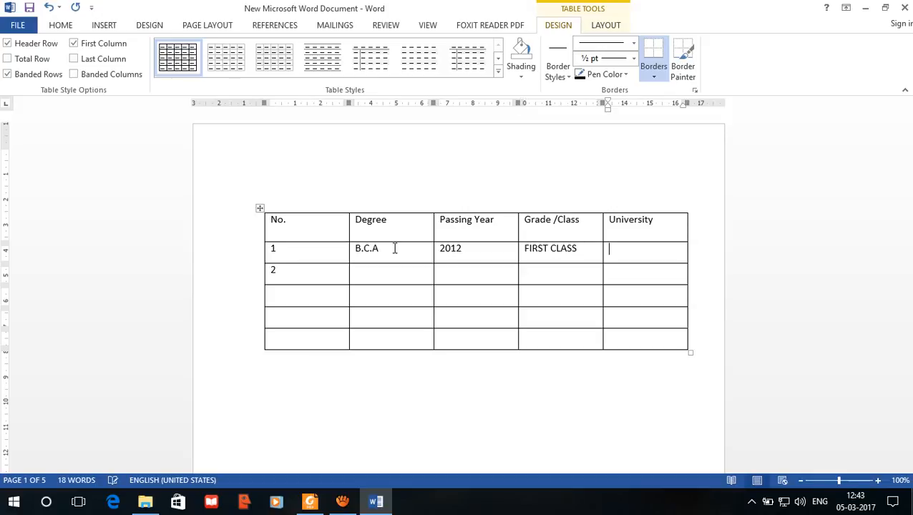
Step: Enter "GTU" as the university in row 1 and "M.C.A." as the degree in row 2
{"action": "type", "text": "GTU"}
{"action": "key", "text": "Tab"}
{"action": "type", "text": "MC"}
{"action": "type", "text": "."}
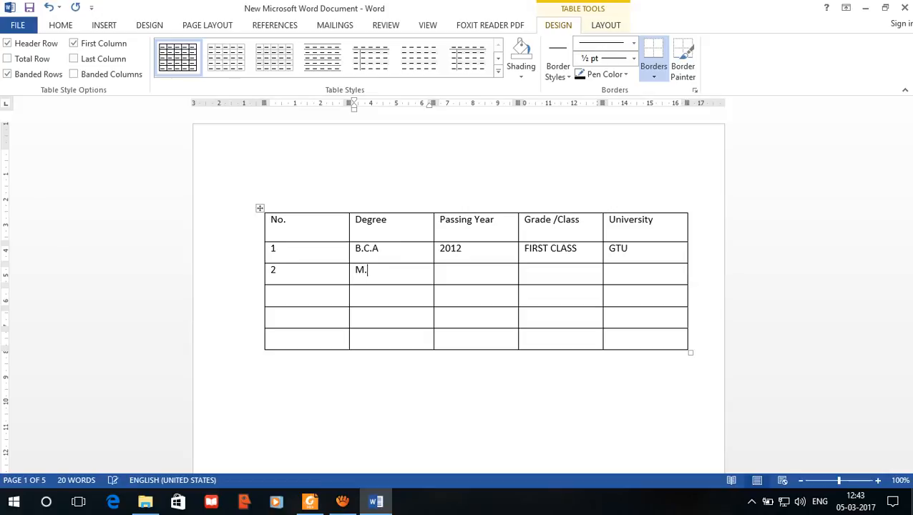
{"action": "type", "text": "C.A."}
Step: Complete row 2 with the passing year 2016, the grade "SECOND CLASS" and the university "GTU"
{"action": "key", "text": "Tab"}
{"action": "type", "text": "2016"}
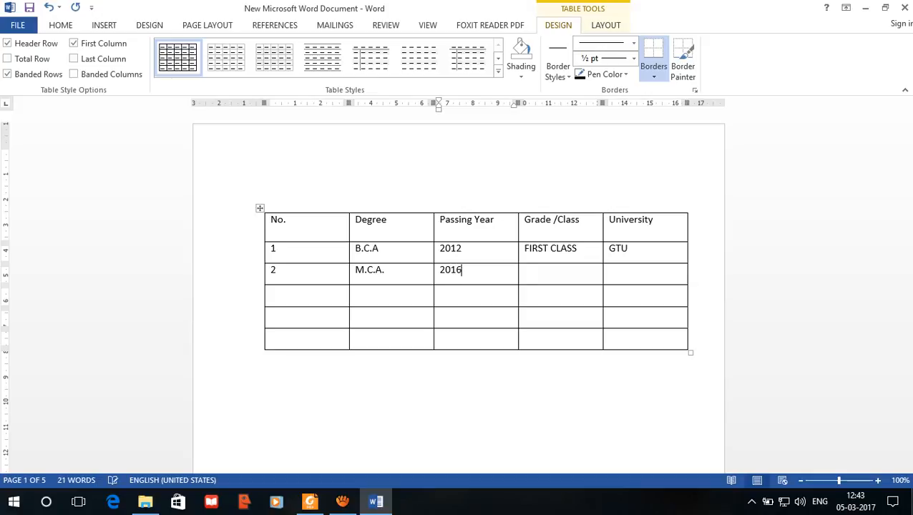
{"action": "key", "text": "Tab"}
{"action": "type", "text": "SECOND CLASS"}
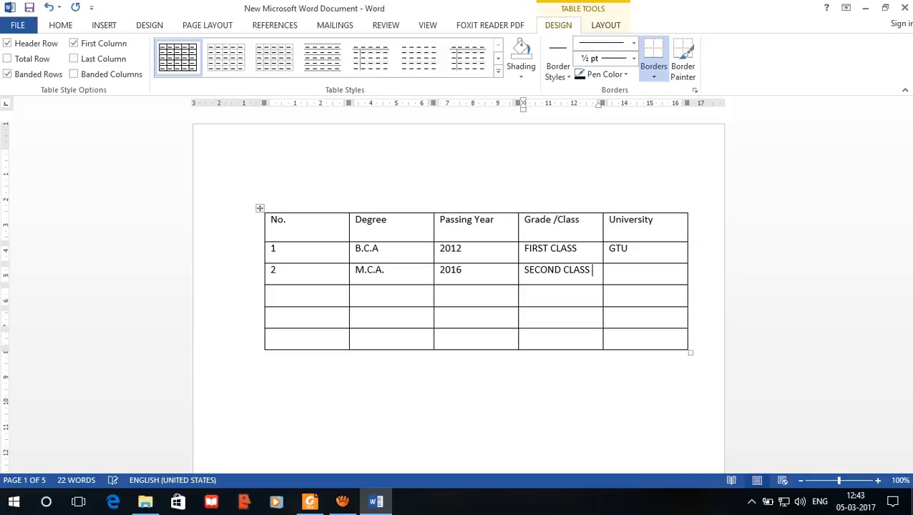
{"action": "key", "text": "Tab"}
{"action": "type", "text": "GTU"}
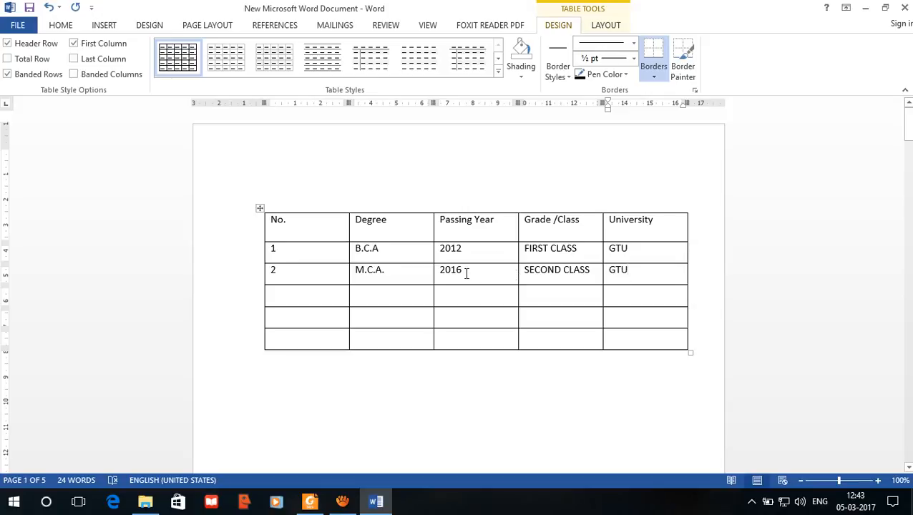
Step: Delete the three empty rows at the end of the table
{"action": "left_click_drag", "start_coordinate": [644, 270], "coordinate": [289, 224]}
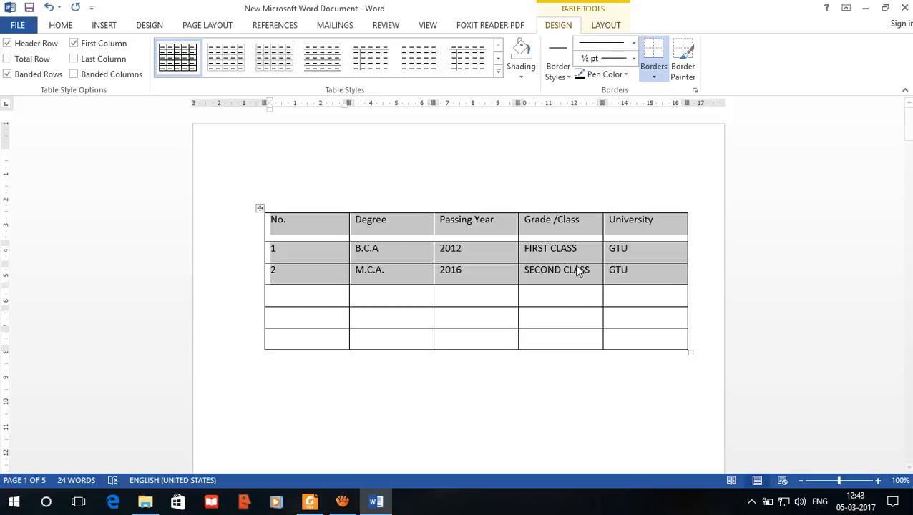
{"action": "left_click", "coordinate": [616, 342]}
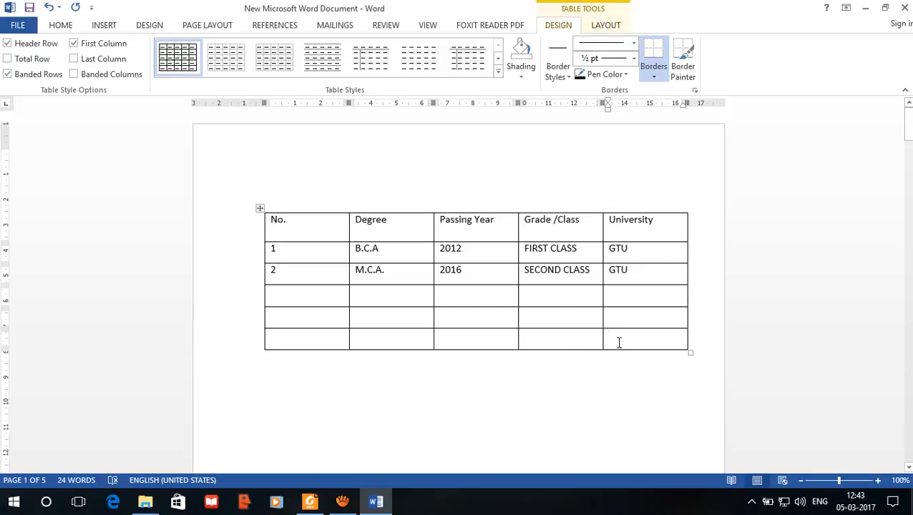
{"action": "left_click_drag", "start_coordinate": [620, 342], "coordinate": [309, 298]}
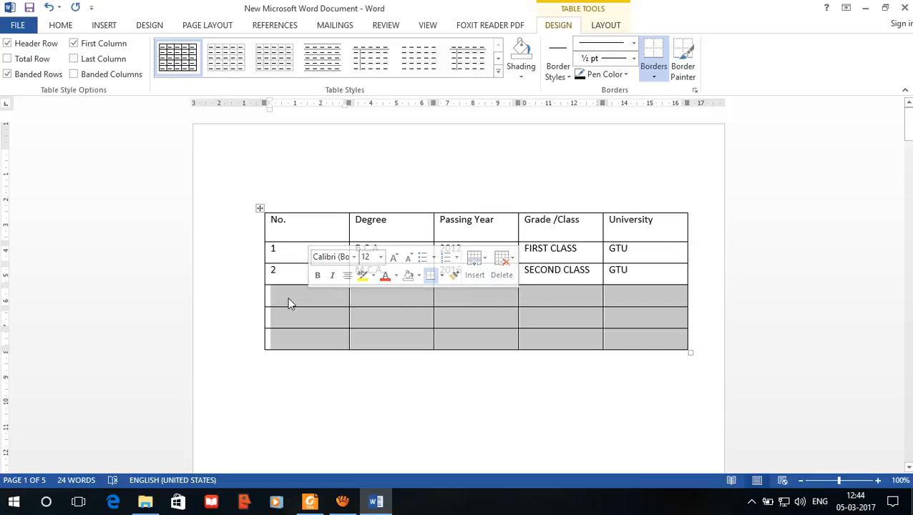
{"action": "key", "text": "BackSpace"}
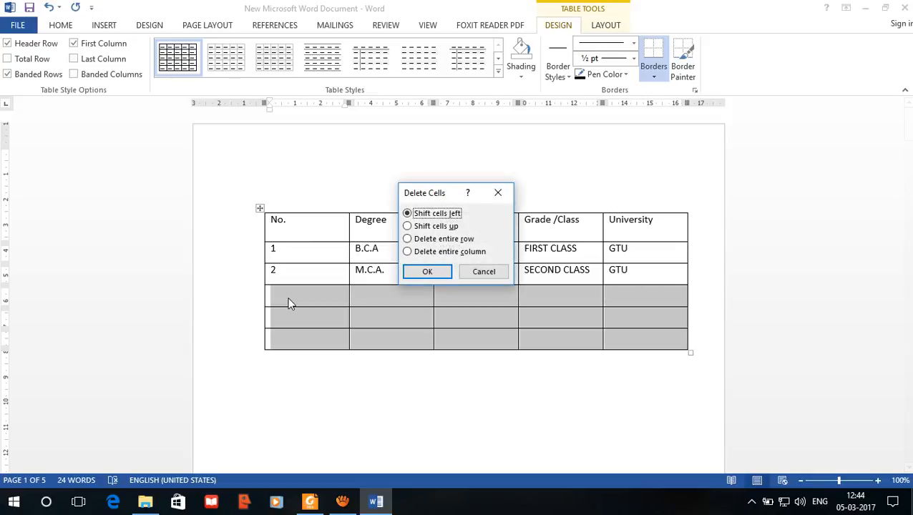
{"action": "left_click", "coordinate": [429, 279]}
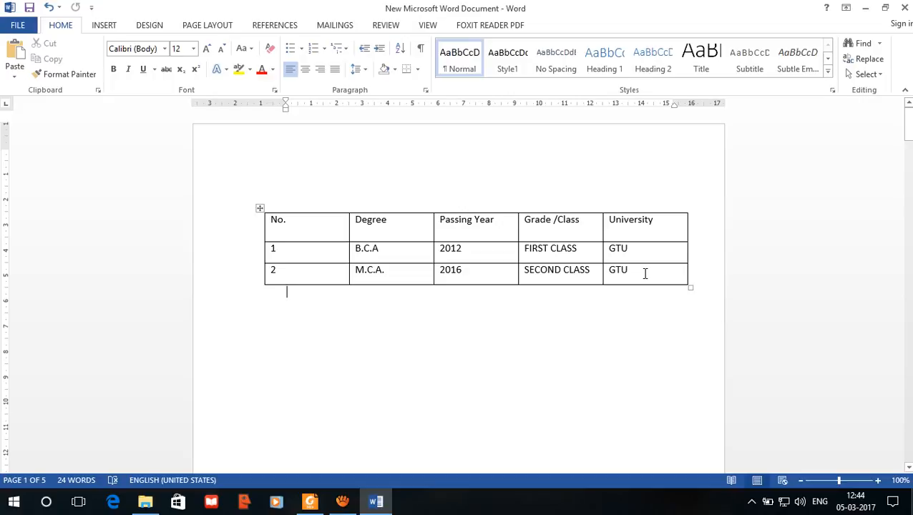
{"action": "left_click", "coordinate": [259, 208]}
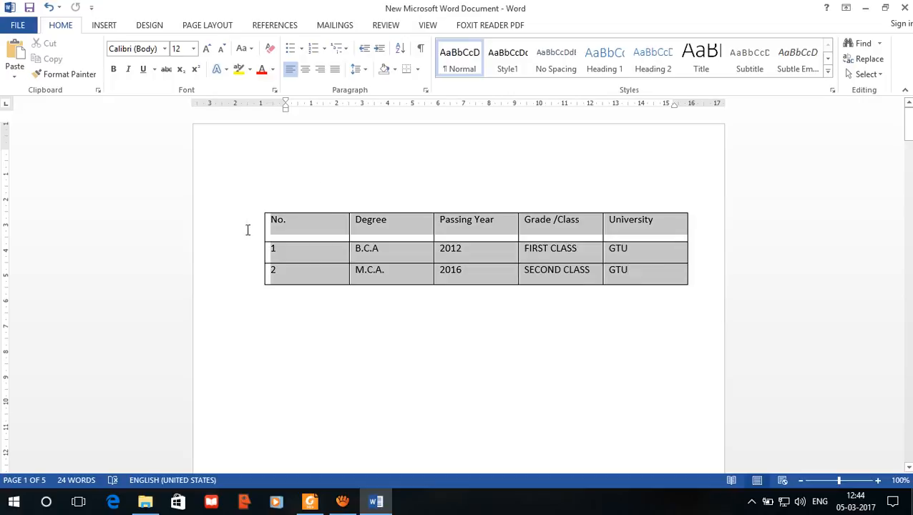
{"action": "left_click", "coordinate": [351, 245]}
{"action": "left_click", "coordinate": [300, 235]}
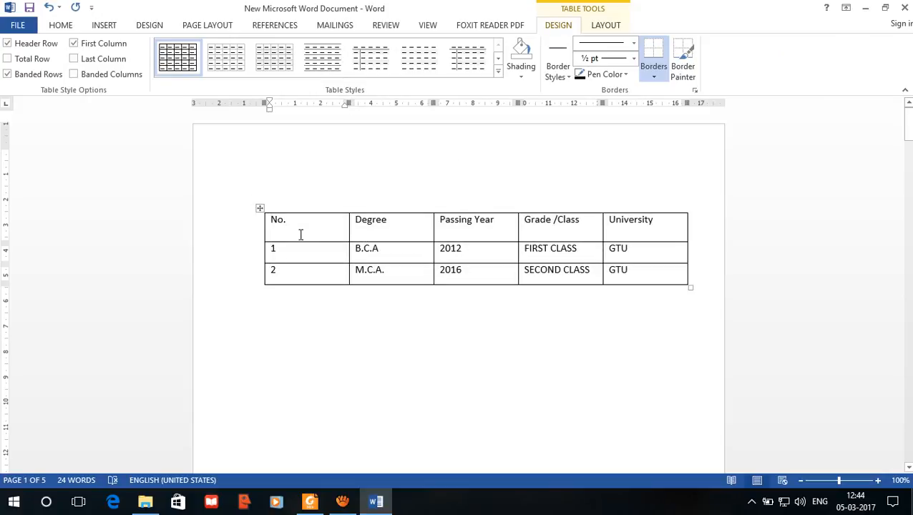
{"action": "left_click", "coordinate": [528, 342]}
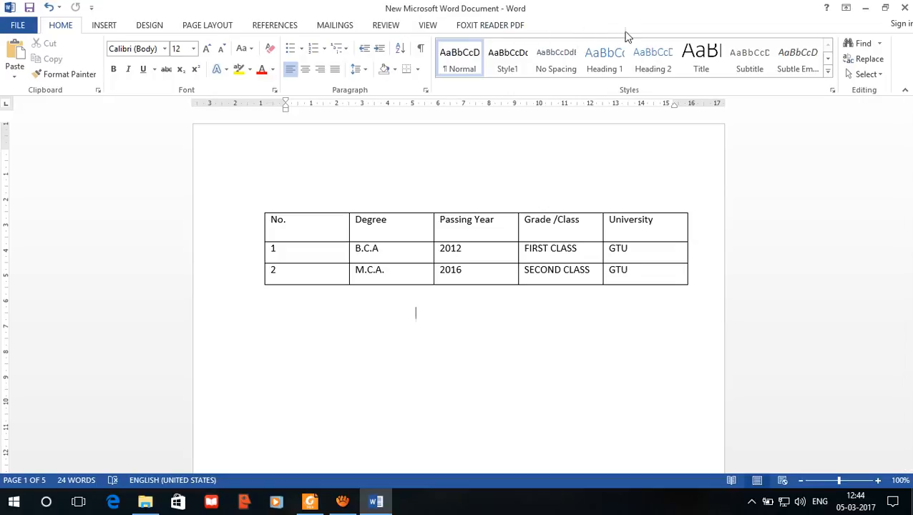
{"action": "left_click", "coordinate": [351, 270]}
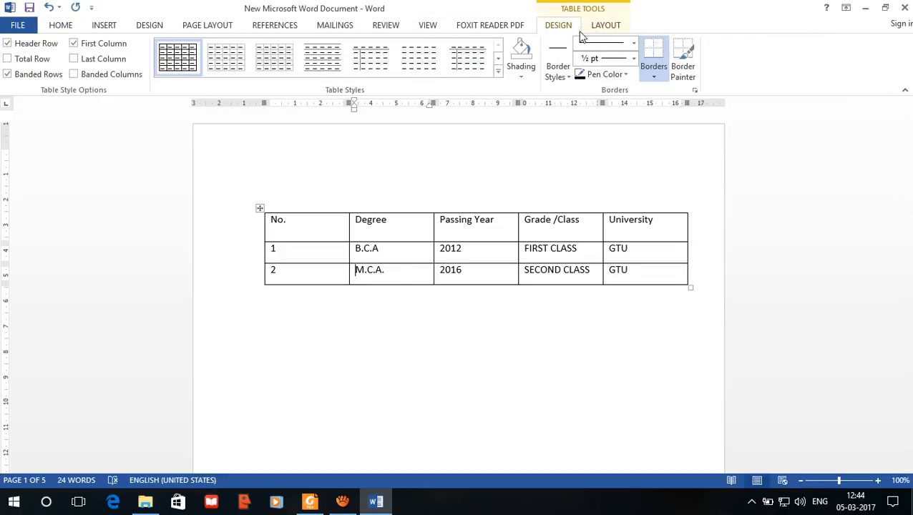
{"action": "left_click", "coordinate": [481, 249]}
Step: Apply the green Grid Table 2 - Accent 6 style to the whole table
{"action": "left_click_drag", "start_coordinate": [620, 271], "coordinate": [273, 224]}
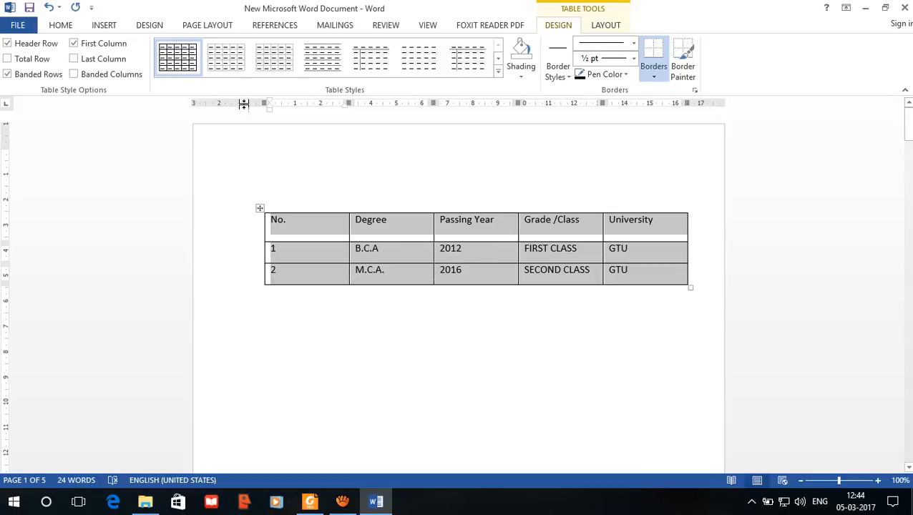
{"action": "left_click", "coordinate": [499, 74]}
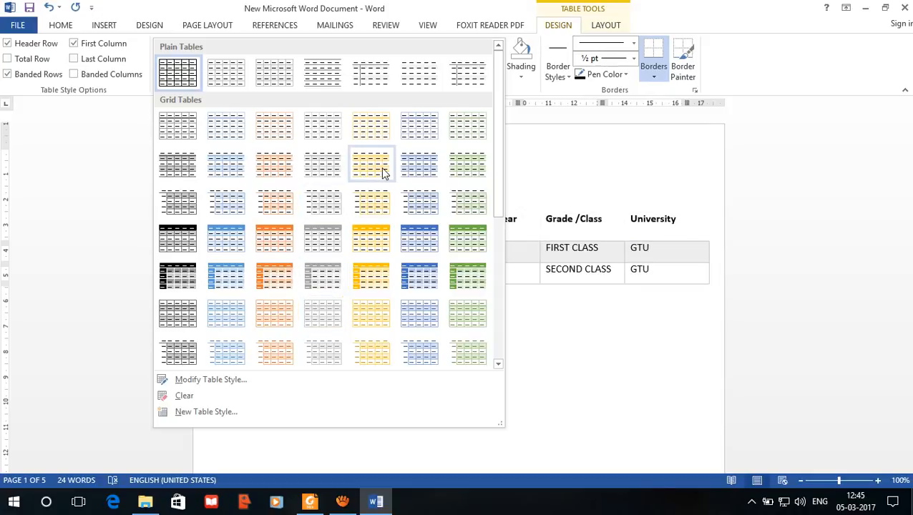
{"action": "left_click", "coordinate": [475, 173]}
{"action": "left_click", "coordinate": [428, 351]}
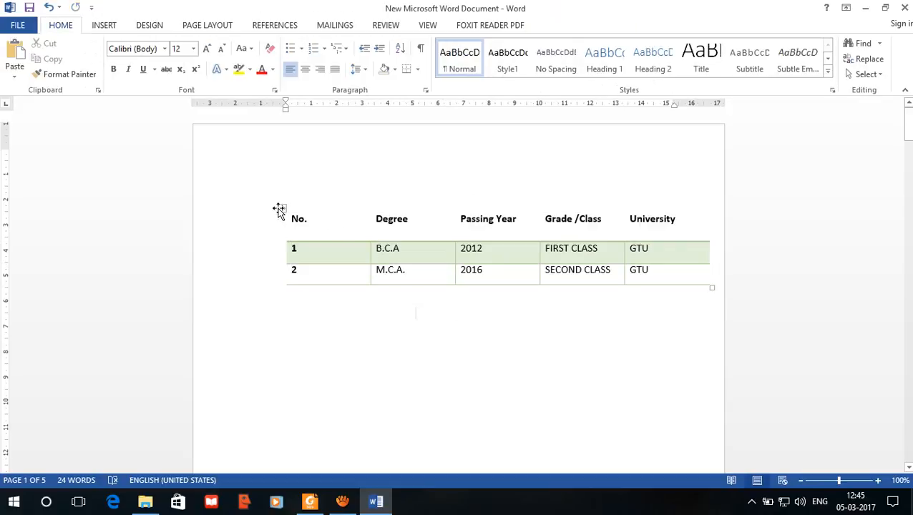
{"action": "left_click", "coordinate": [281, 209]}
{"action": "left_click", "coordinate": [368, 270]}
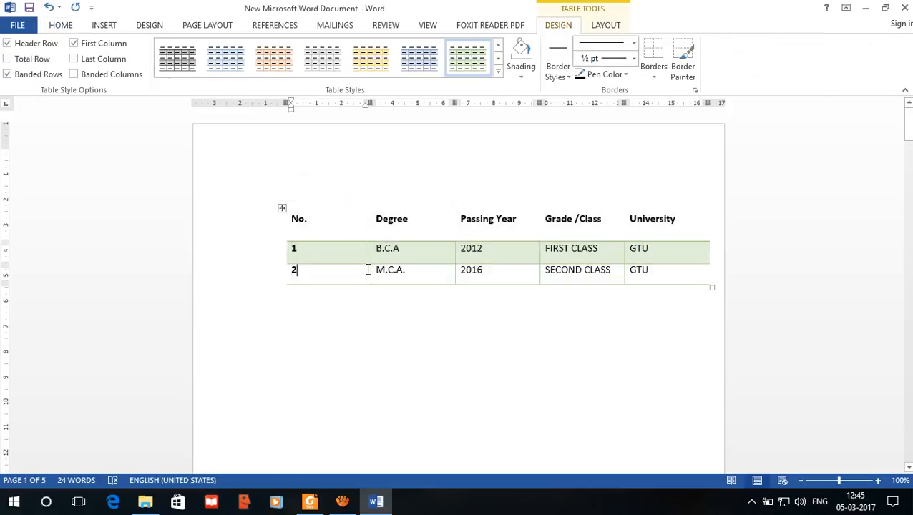
Step: Try the Last Column and Total Row style options on the table, switching each one off again
{"action": "left_click", "coordinate": [678, 219]}
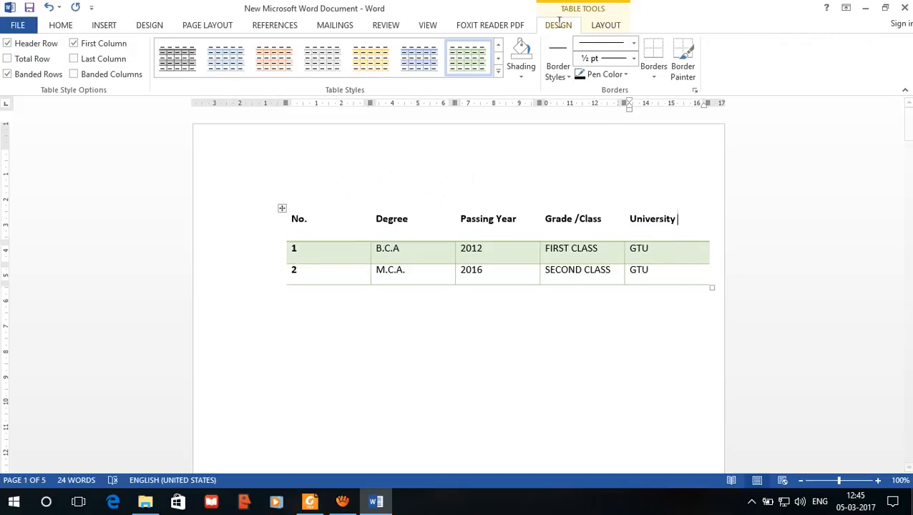
{"action": "left_click", "coordinate": [74, 60]}
{"action": "left_click", "coordinate": [75, 62]}
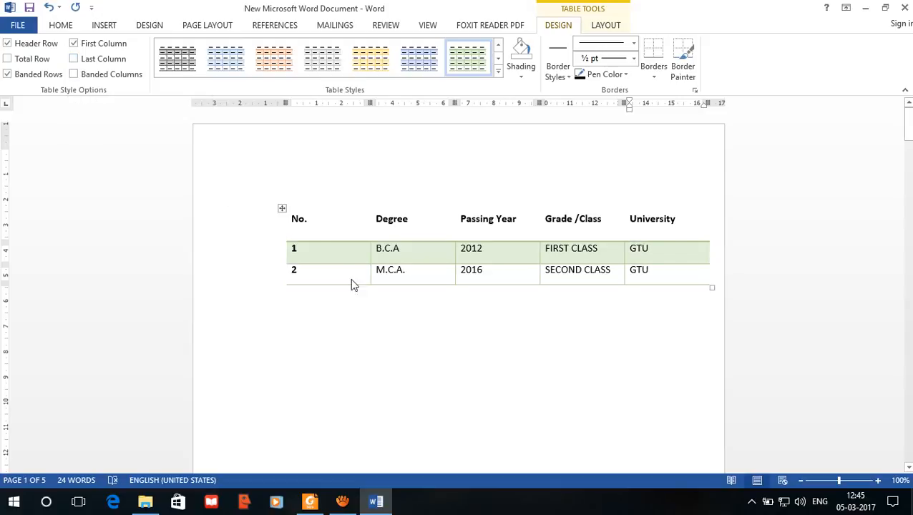
{"action": "left_click", "coordinate": [308, 219]}
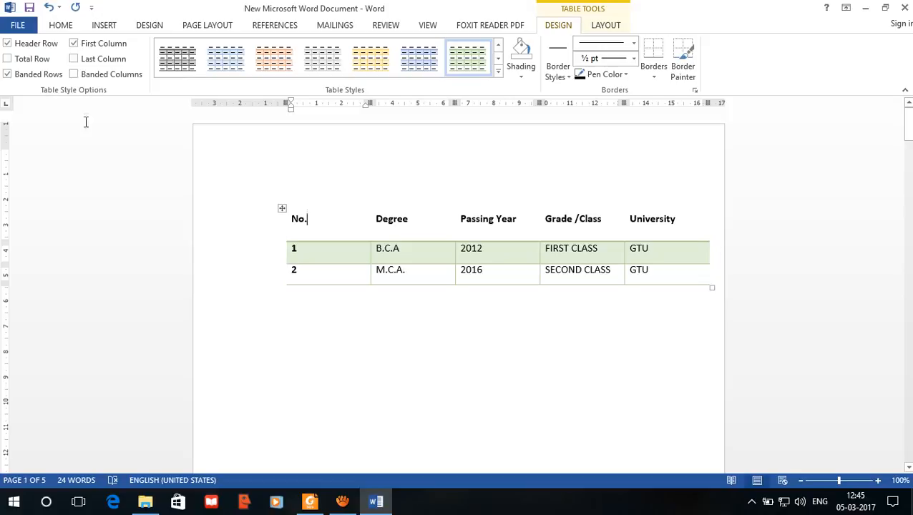
{"action": "left_click", "coordinate": [7, 60]}
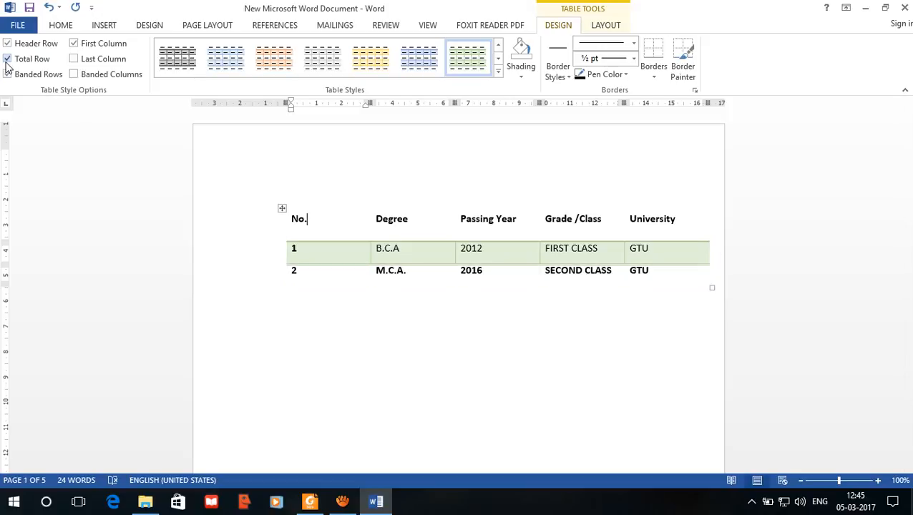
{"action": "left_click", "coordinate": [7, 60]}
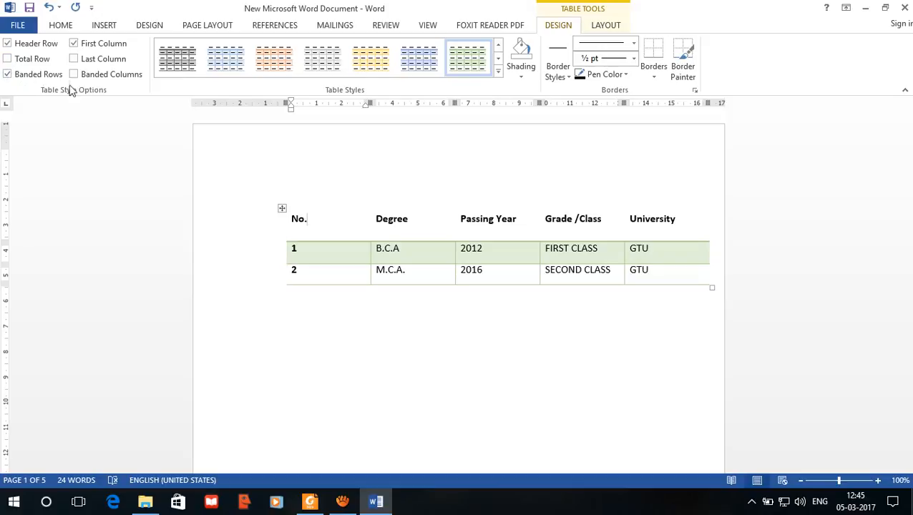
Step: Add an empty row at the end of the table, below the M.C.A. row
{"action": "left_click", "coordinate": [491, 328]}
{"action": "left_click", "coordinate": [686, 270]}
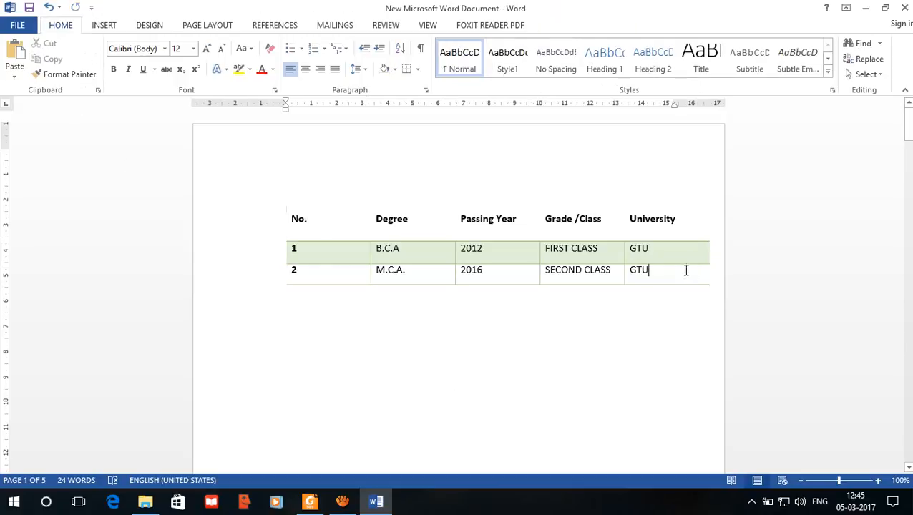
{"action": "key", "text": "Tab"}
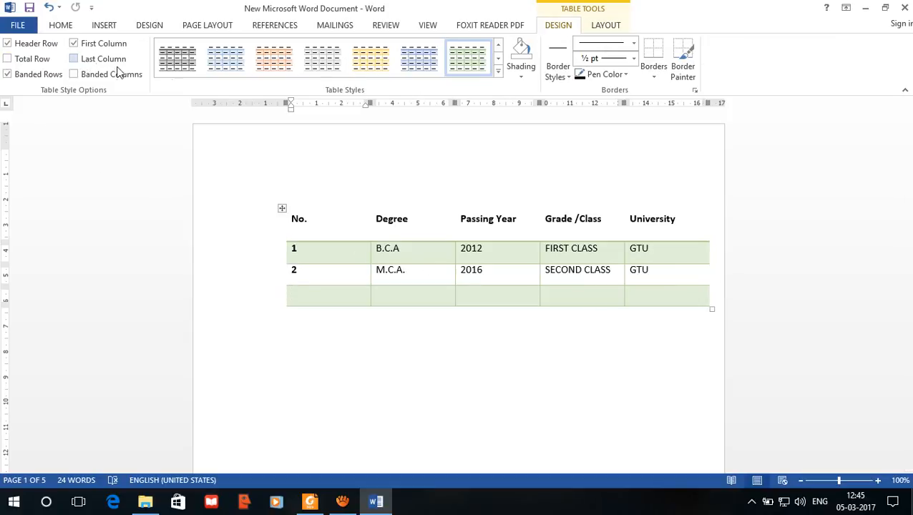
Step: Preview the theme shading colours on the whole table without applying any of them
{"action": "left_click", "coordinate": [521, 75]}
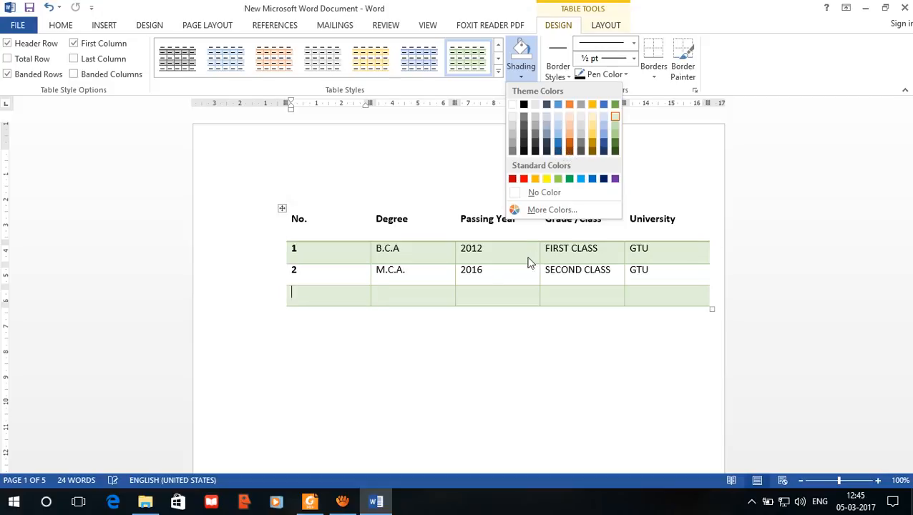
{"action": "left_click", "coordinate": [282, 209]}
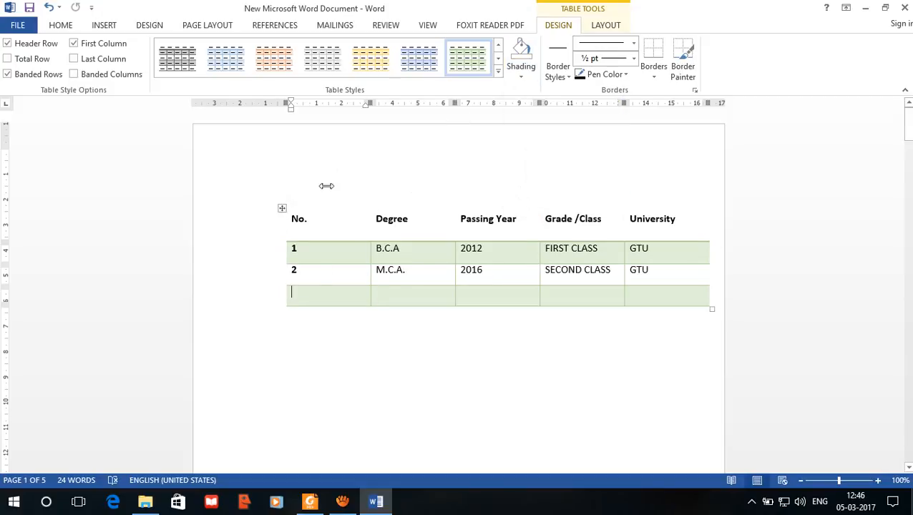
{"action": "left_click", "coordinate": [284, 208]}
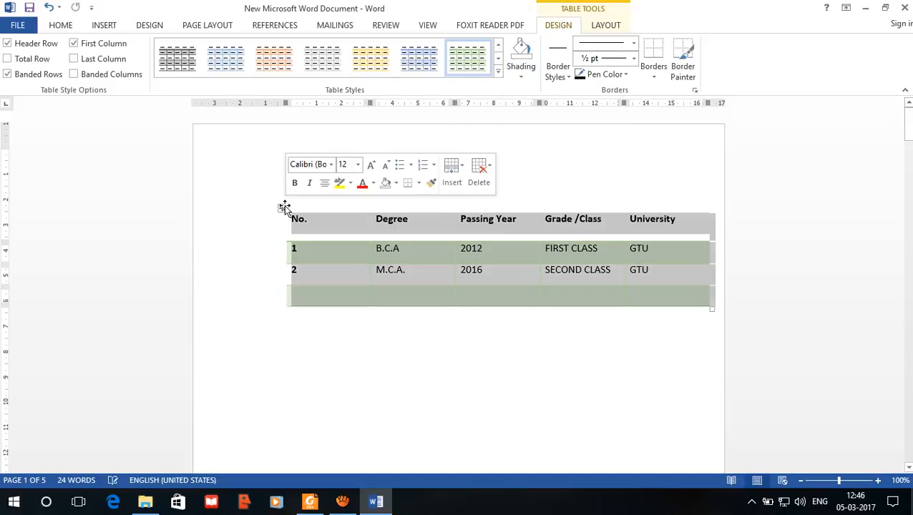
{"action": "left_click", "coordinate": [532, 73]}
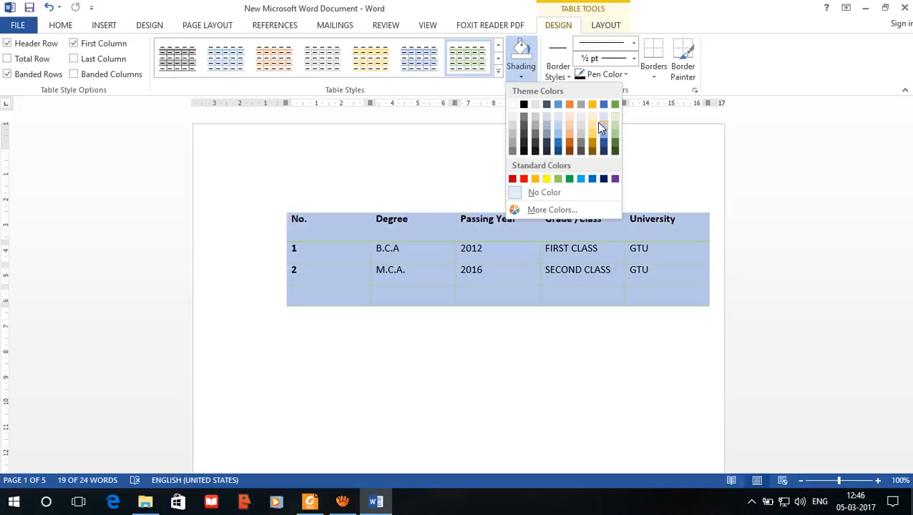
{"action": "left_click", "coordinate": [498, 72]}
Step: Try to base the Grid Table 2 - Accent 6 table style on Table Grid 2, discarding the modification
{"action": "left_click", "coordinate": [498, 72]}
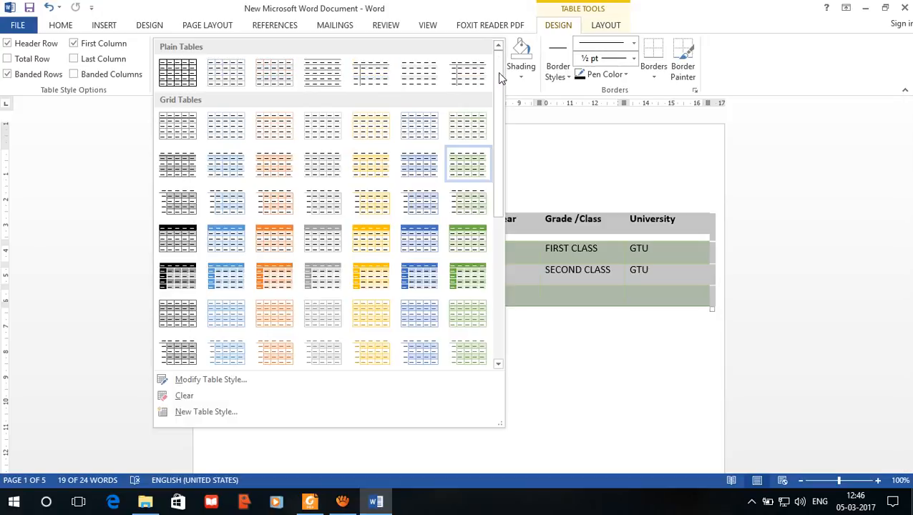
{"action": "scroll", "coordinate": [497, 72], "scroll_direction": "down", "scroll_amount": 4}
{"action": "left_click", "coordinate": [215, 380]}
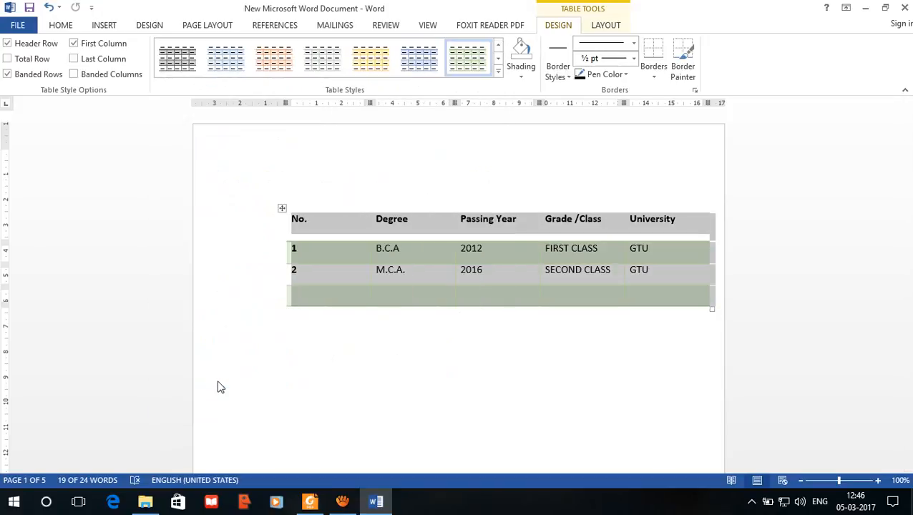
{"action": "left_click_drag", "start_coordinate": [441, 71], "coordinate": [231, 63]}
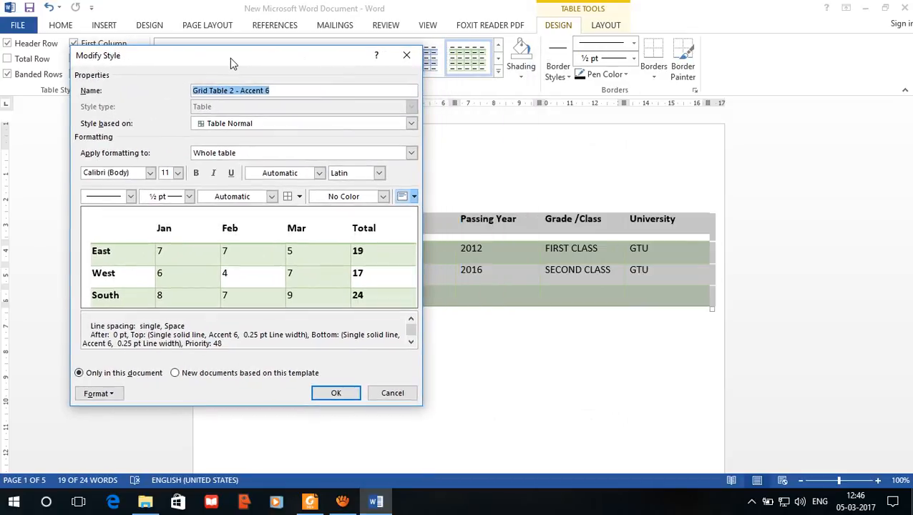
{"action": "left_click", "coordinate": [258, 129]}
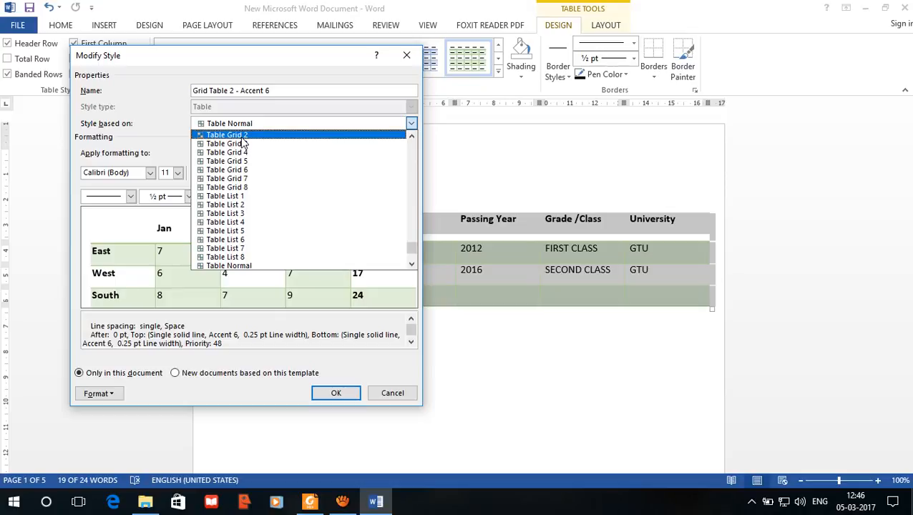
{"action": "left_click", "coordinate": [240, 136]}
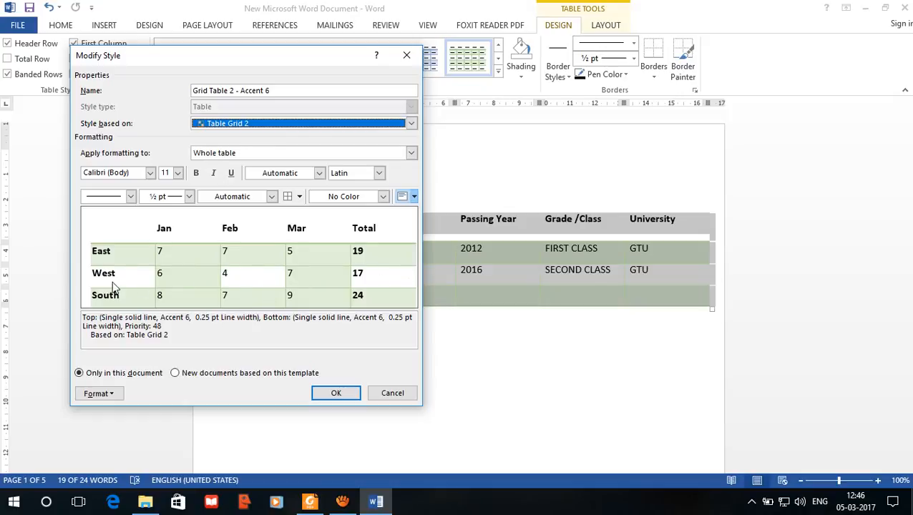
{"action": "left_click", "coordinate": [389, 395]}
{"action": "left_click", "coordinate": [453, 327]}
{"action": "left_click", "coordinate": [453, 278]}
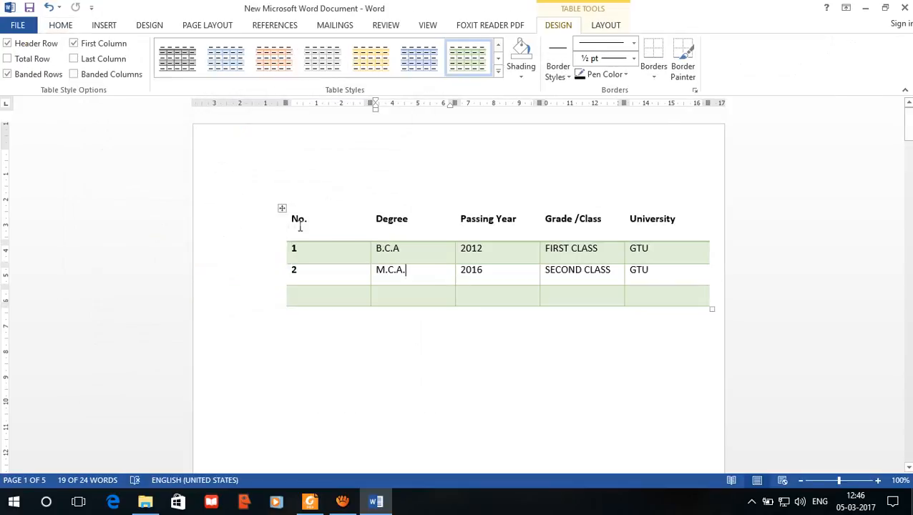
Step: Apply the green List Table 6 Colorful style to the whole table
{"action": "left_click", "coordinate": [282, 208]}
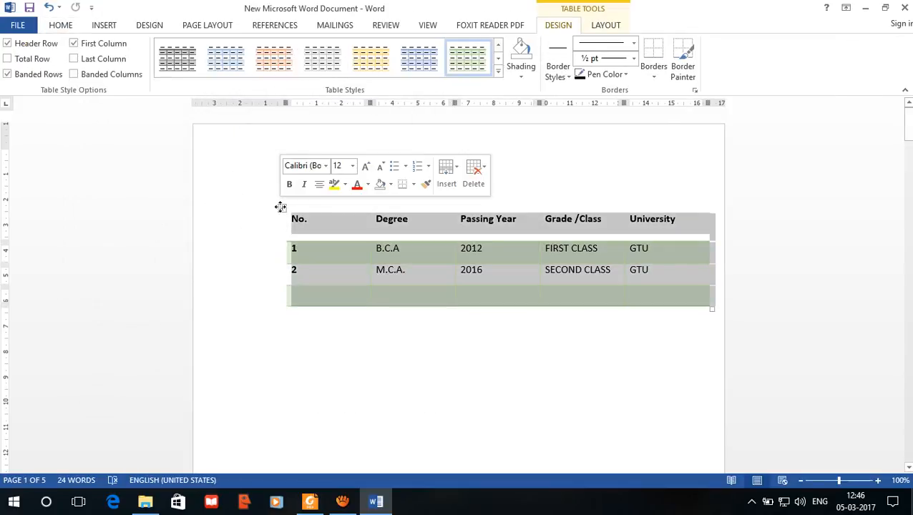
{"action": "left_click", "coordinate": [498, 71]}
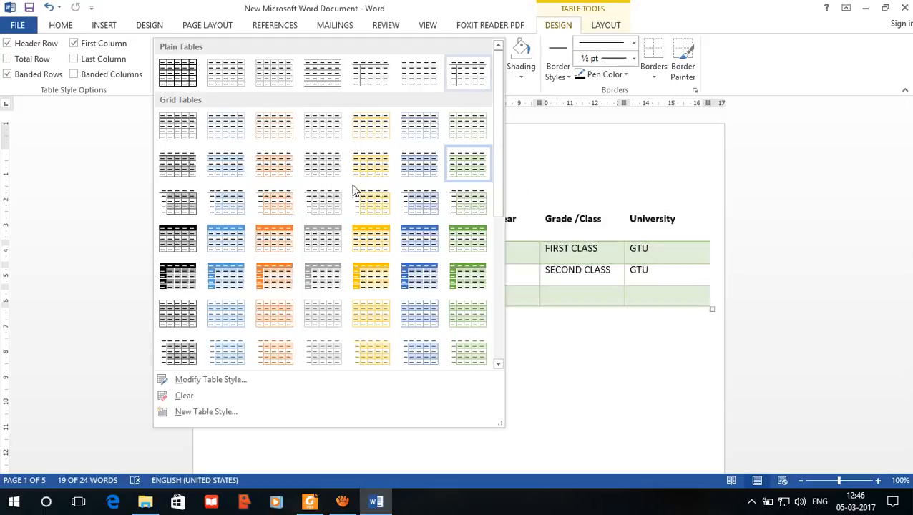
{"action": "scroll", "coordinate": [302, 267], "scroll_direction": "down", "scroll_amount": 5}
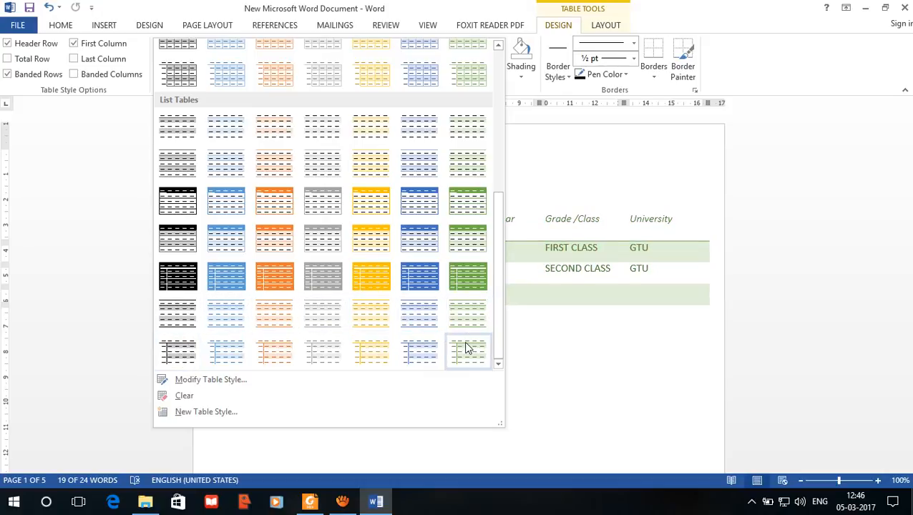
{"action": "left_click", "coordinate": [465, 320]}
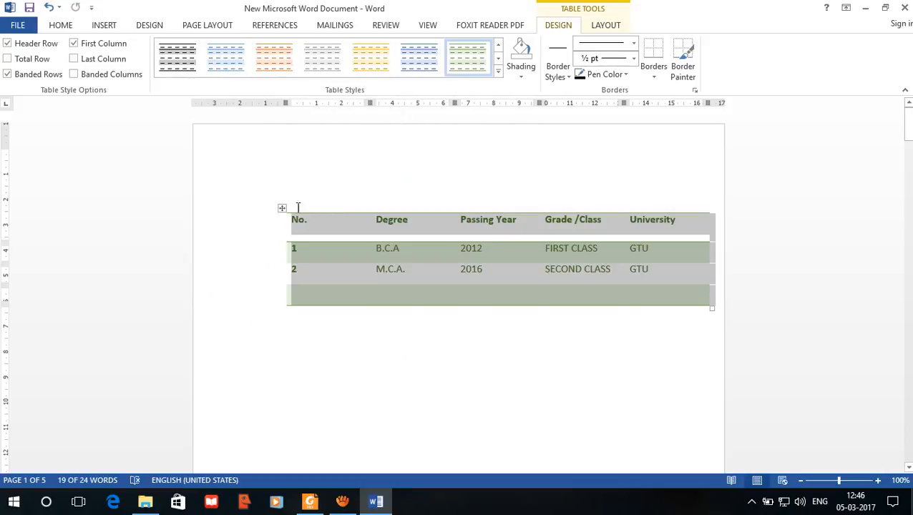
Step: Choose the black double-line ½ pt theme border style and paint it on the upper border of the "No." header cell
{"action": "left_click", "coordinate": [560, 75]}
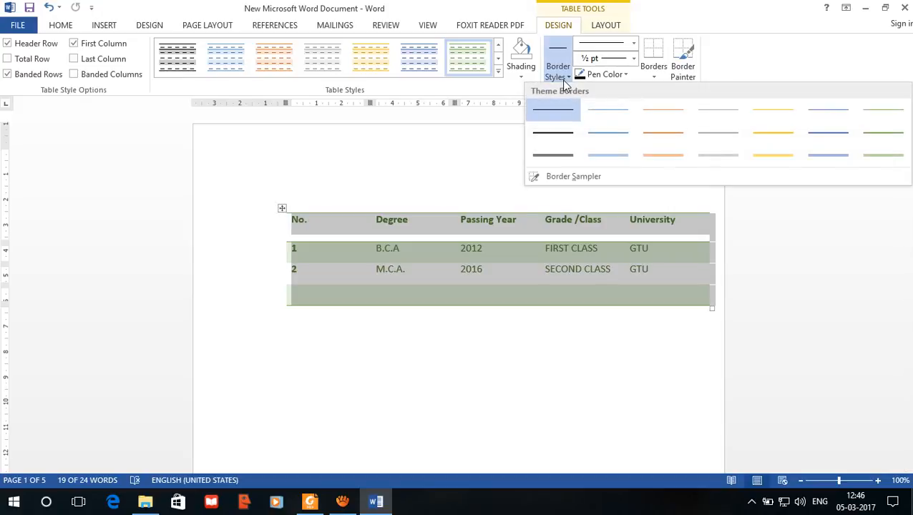
{"action": "left_click", "coordinate": [556, 156]}
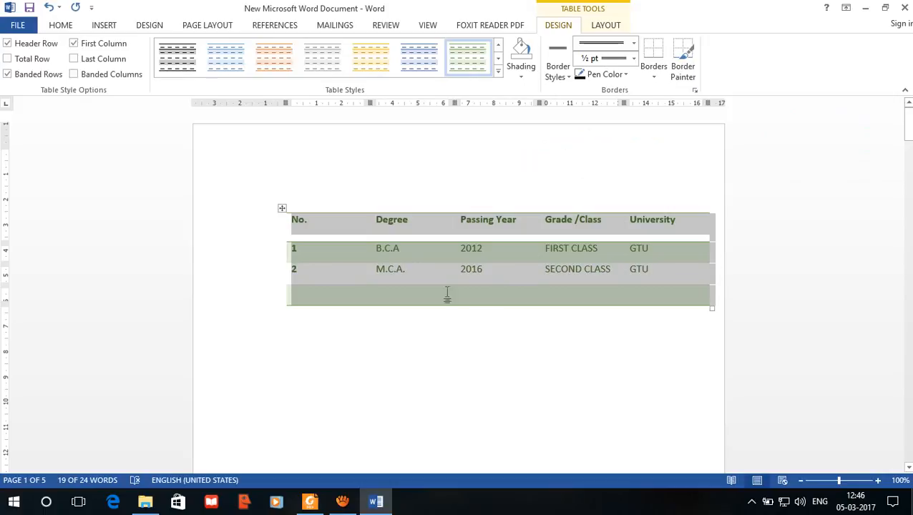
{"action": "left_click", "coordinate": [369, 208]}
{"action": "left_click", "coordinate": [343, 229]}
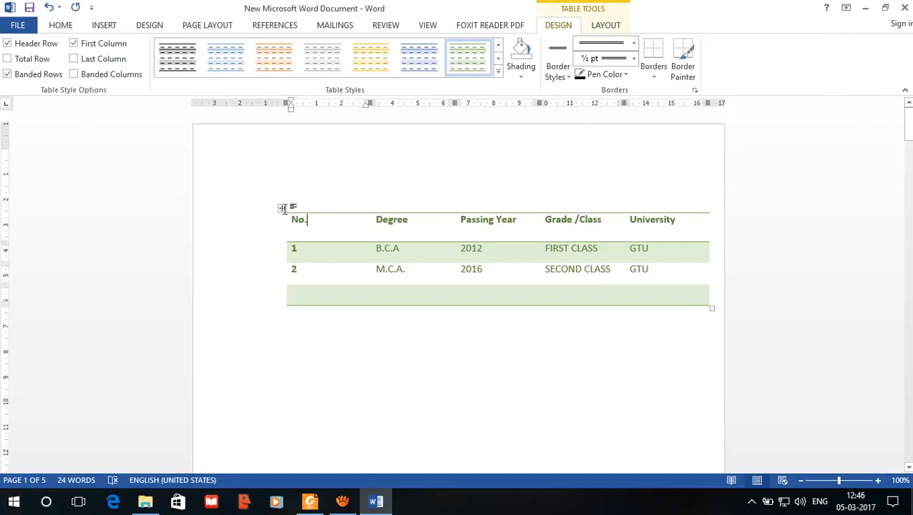
{"action": "left_click", "coordinate": [283, 208]}
{"action": "left_click", "coordinate": [565, 74]}
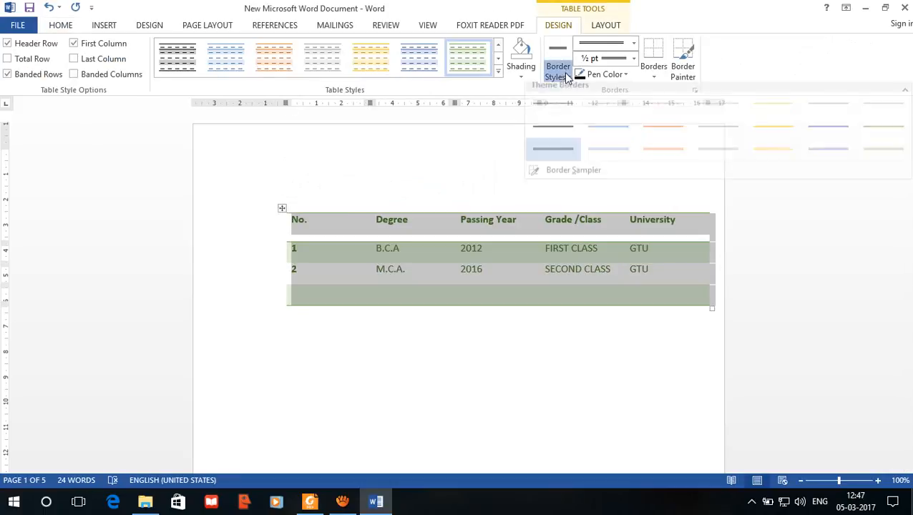
{"action": "left_click", "coordinate": [551, 155]}
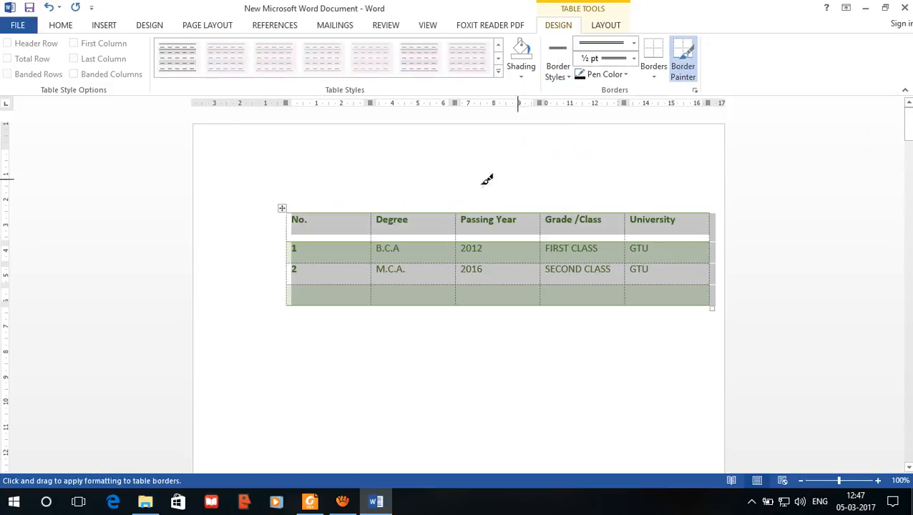
{"action": "left_click", "coordinate": [332, 209]}
{"action": "key", "text": "Escape"}
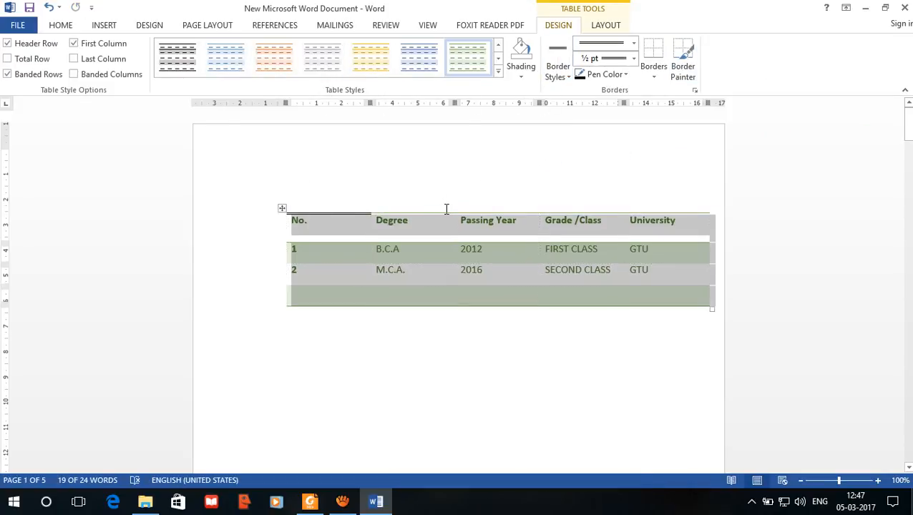
Step: Paint the rest of the table's outer border with the recently used black double-line border style
{"action": "left_click", "coordinate": [558, 72]}
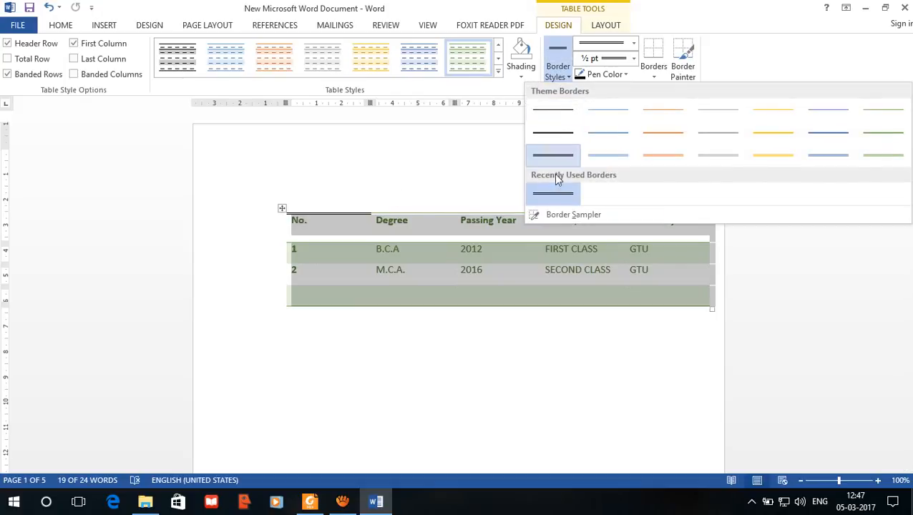
{"action": "left_click", "coordinate": [554, 195]}
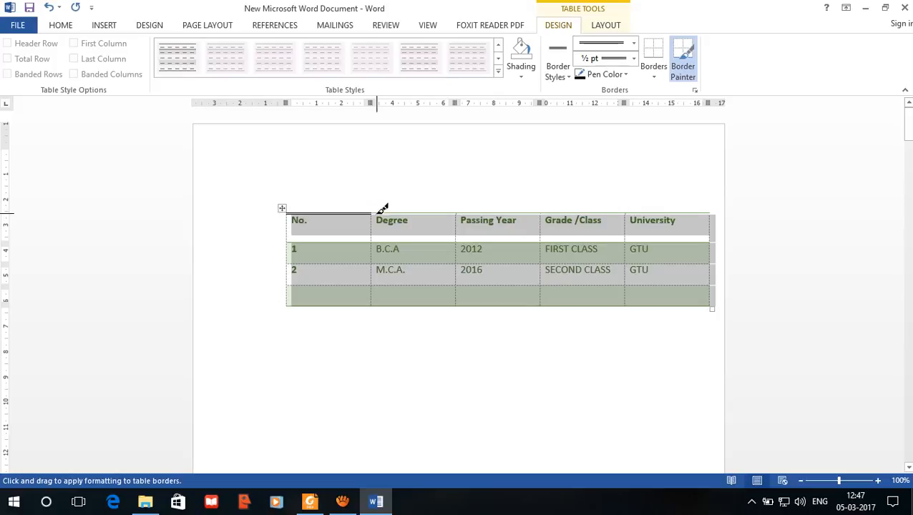
{"action": "left_click_drag", "start_coordinate": [383, 208], "coordinate": [708, 209]}
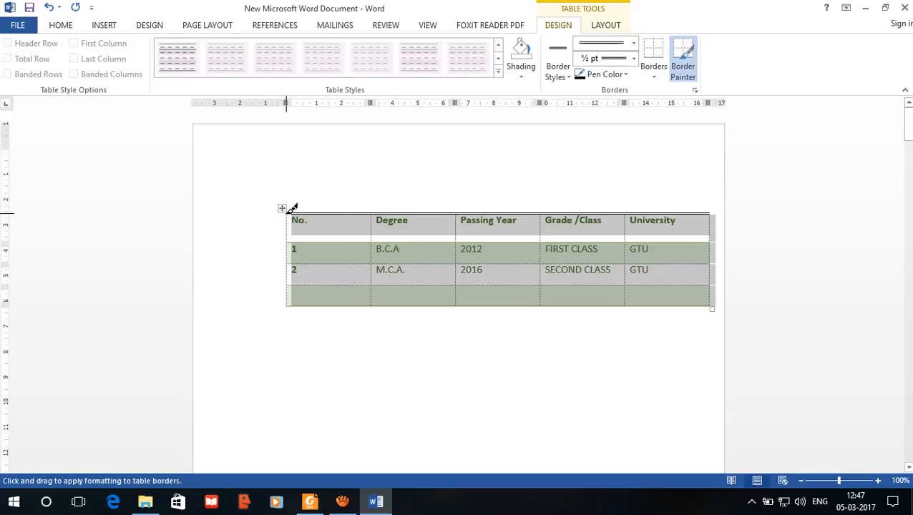
{"action": "mouse_move", "coordinate": [292, 208]}
{"action": "left_mouse_down"}
{"action": "mouse_move", "coordinate": [292, 297]}
{"action": "mouse_move", "coordinate": [400, 301]}
{"action": "mouse_move", "coordinate": [669, 311]}
{"action": "mouse_move", "coordinate": [714, 304]}
{"action": "mouse_move", "coordinate": [710, 218]}
{"action": "mouse_move", "coordinate": [707, 226]}
{"action": "left_mouse_up"}
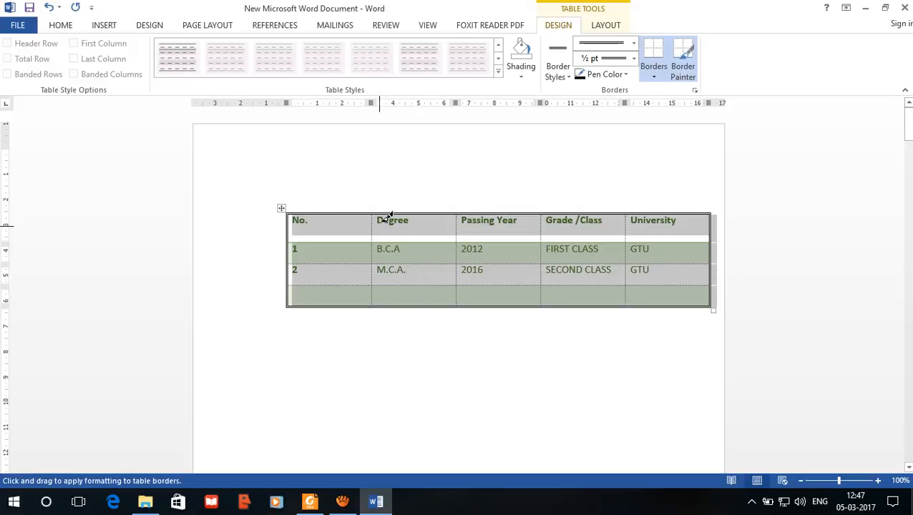
Step: Paint all the inner column and row dividers of the table with the black double line
{"action": "left_click_drag", "start_coordinate": [378, 209], "coordinate": [380, 300]}
{"action": "left_click_drag", "start_coordinate": [463, 209], "coordinate": [462, 301]}
{"action": "left_click_drag", "start_coordinate": [546, 207], "coordinate": [549, 300]}
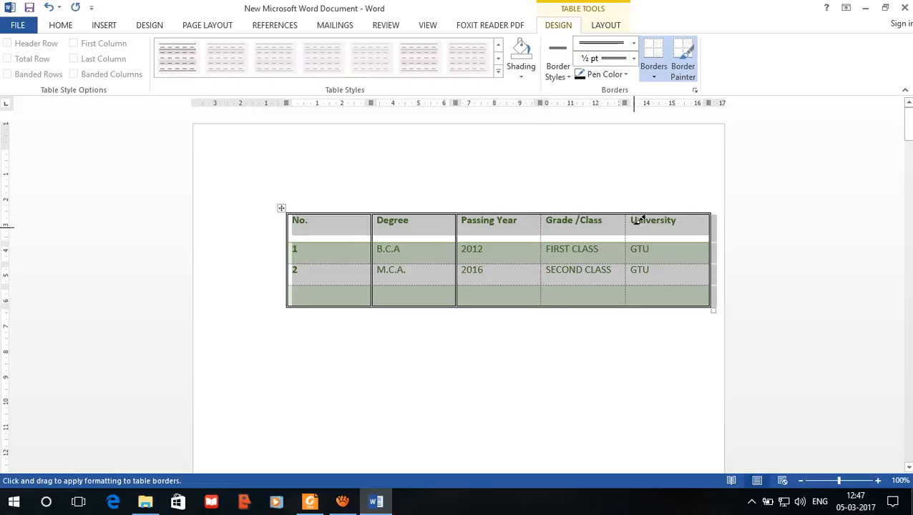
{"action": "left_click_drag", "start_coordinate": [631, 208], "coordinate": [631, 302]}
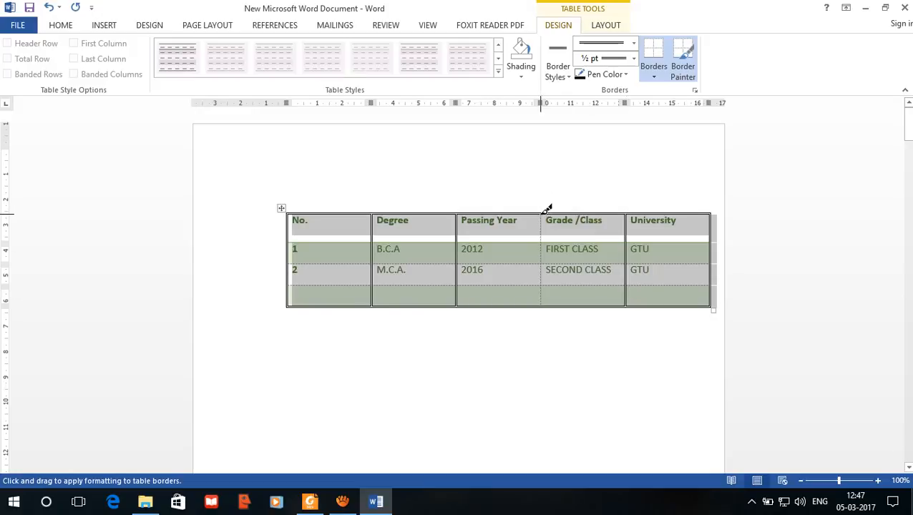
{"action": "left_click_drag", "start_coordinate": [546, 209], "coordinate": [544, 302]}
{"action": "left_click_drag", "start_coordinate": [290, 236], "coordinate": [655, 237]}
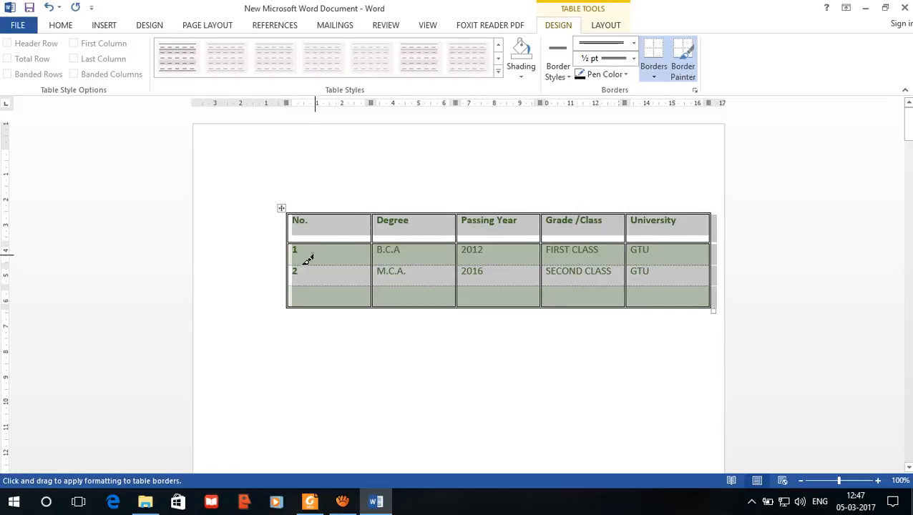
{"action": "left_click_drag", "start_coordinate": [293, 259], "coordinate": [676, 253]}
{"action": "left_click_drag", "start_coordinate": [287, 282], "coordinate": [665, 280]}
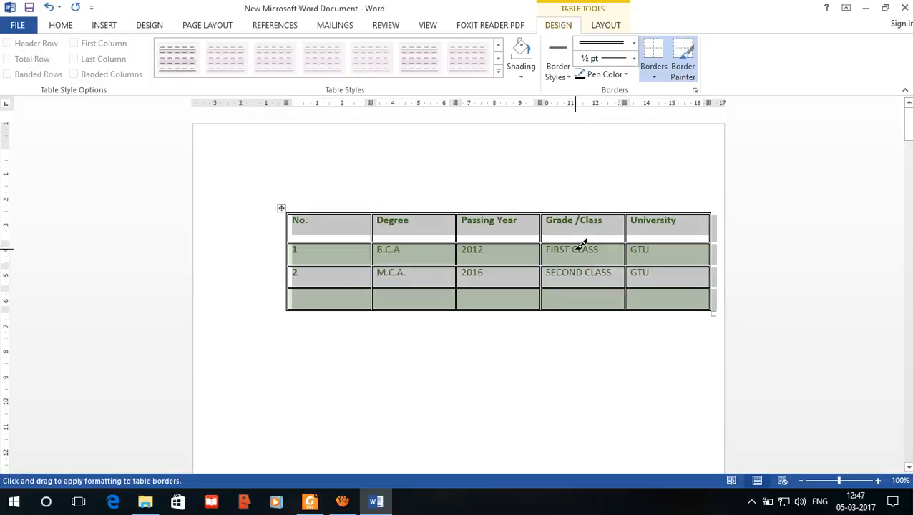
Step: Choose the thick-and-thin double line style at 3 pt and paint it around the table's outer border
{"action": "left_click", "coordinate": [568, 76]}
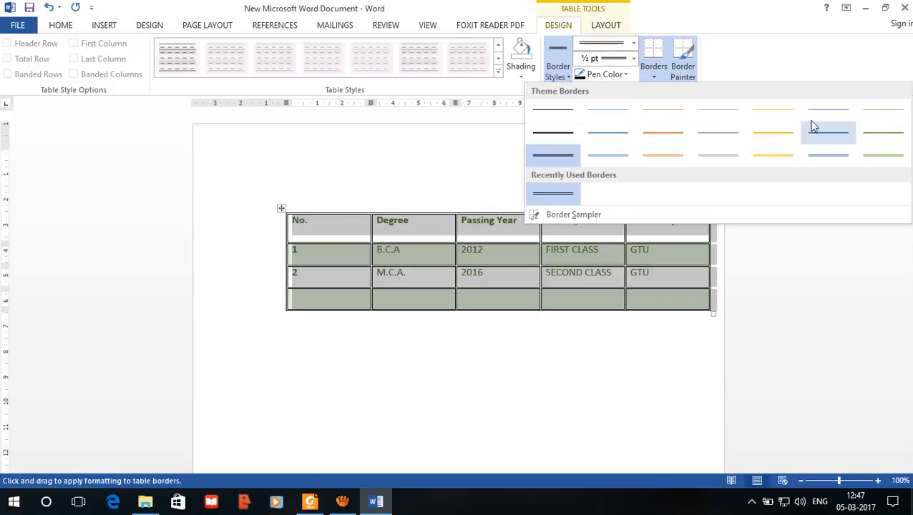
{"action": "left_click", "coordinate": [631, 44]}
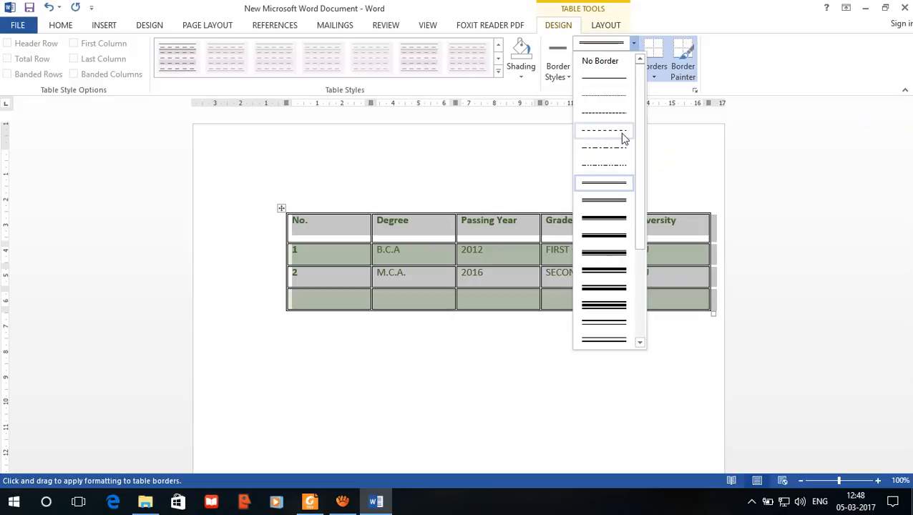
{"action": "scroll", "coordinate": [618, 272], "scroll_direction": "down", "scroll_amount": 1}
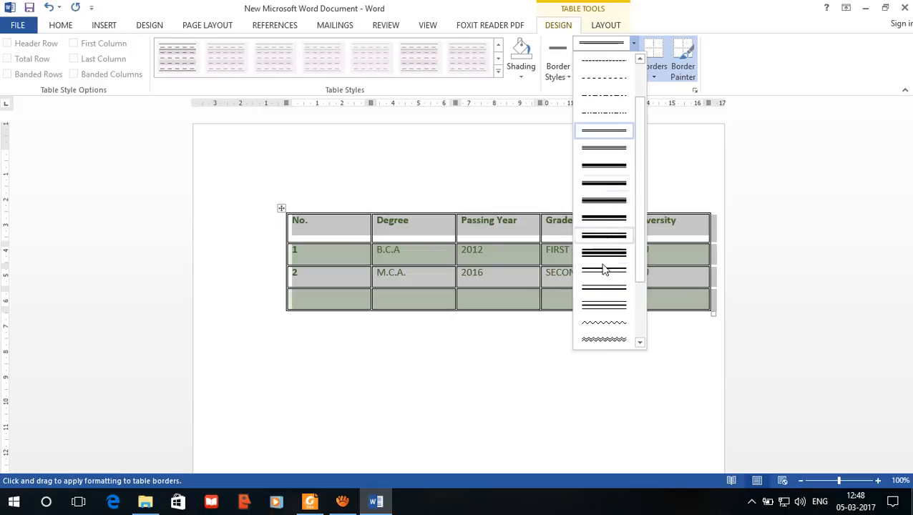
{"action": "left_click", "coordinate": [604, 218]}
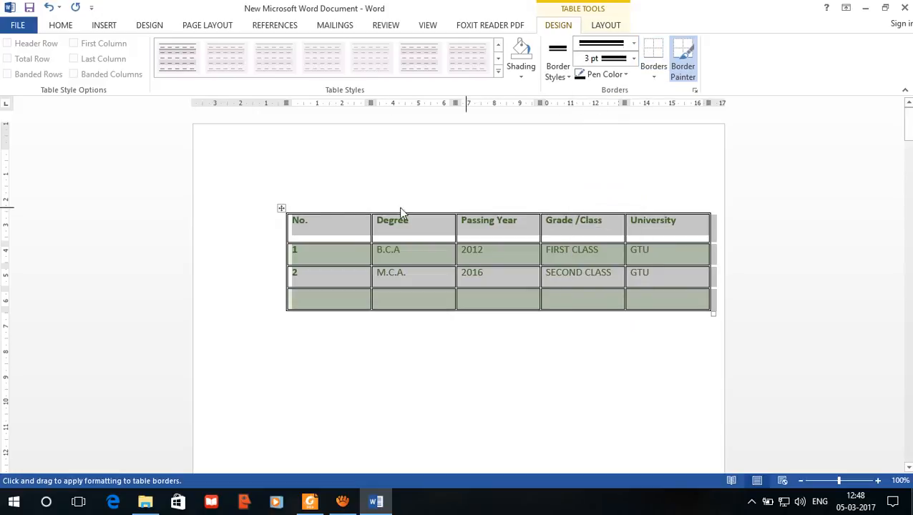
{"action": "left_click_drag", "start_coordinate": [293, 207], "coordinate": [657, 202]}
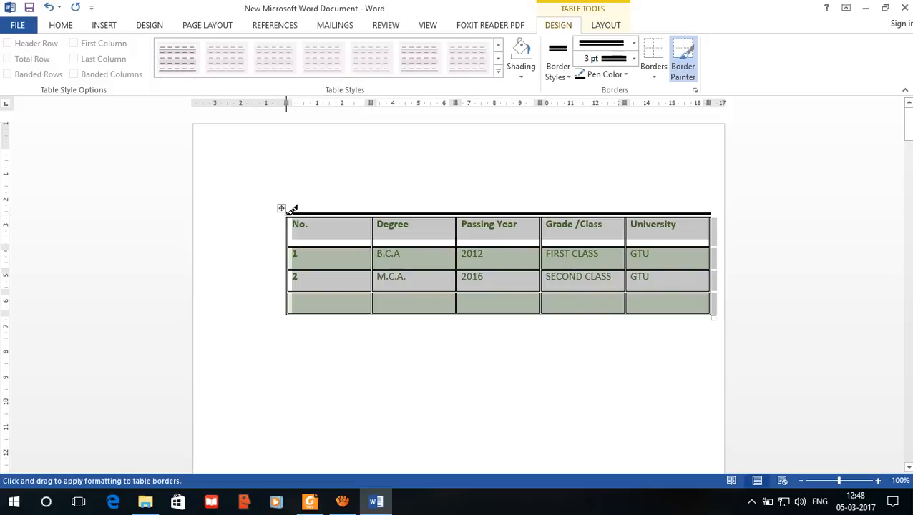
{"action": "mouse_move", "coordinate": [292, 209]}
{"action": "left_mouse_down"}
{"action": "mouse_move", "coordinate": [290, 308]}
{"action": "mouse_move", "coordinate": [649, 291]}
{"action": "mouse_move", "coordinate": [715, 309]}
{"action": "mouse_move", "coordinate": [712, 213]}
{"action": "left_mouse_up"}
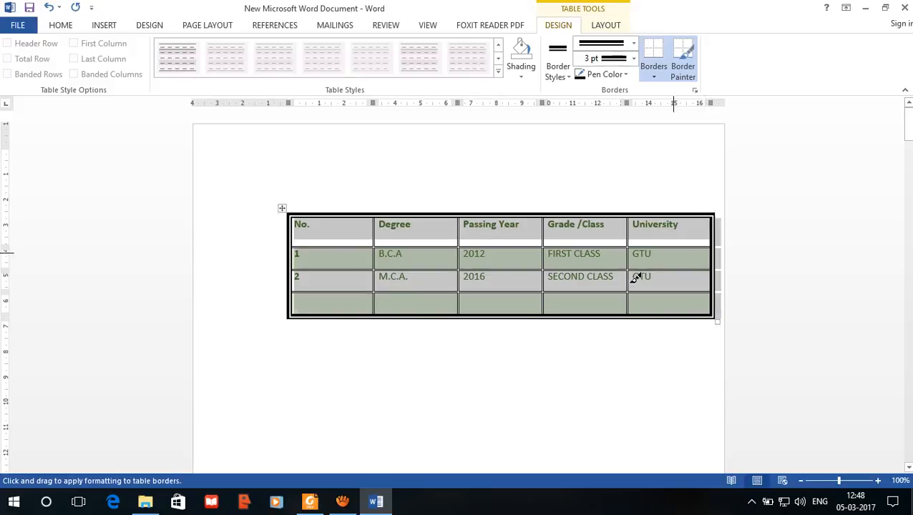
Step: Try a 1½ pt border weight on the whole table, leaving the table deselected
{"action": "left_click", "coordinate": [635, 60]}
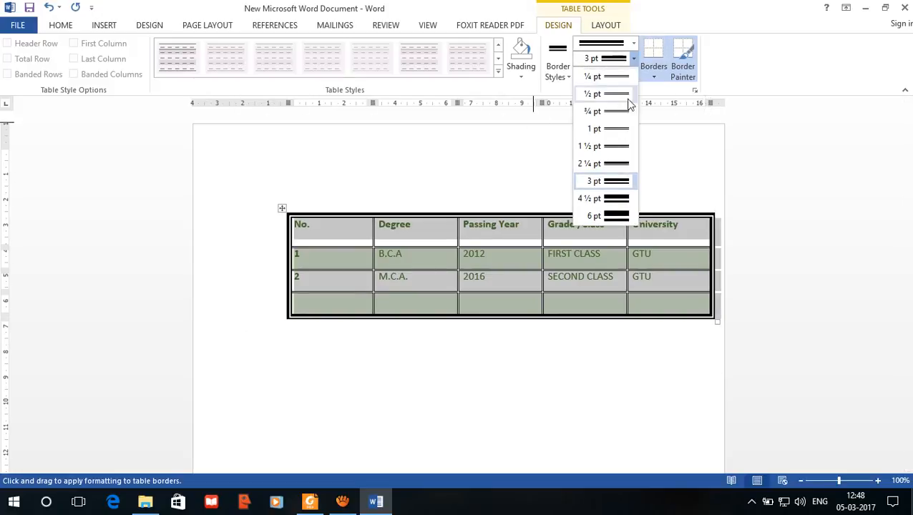
{"action": "left_click", "coordinate": [619, 146]}
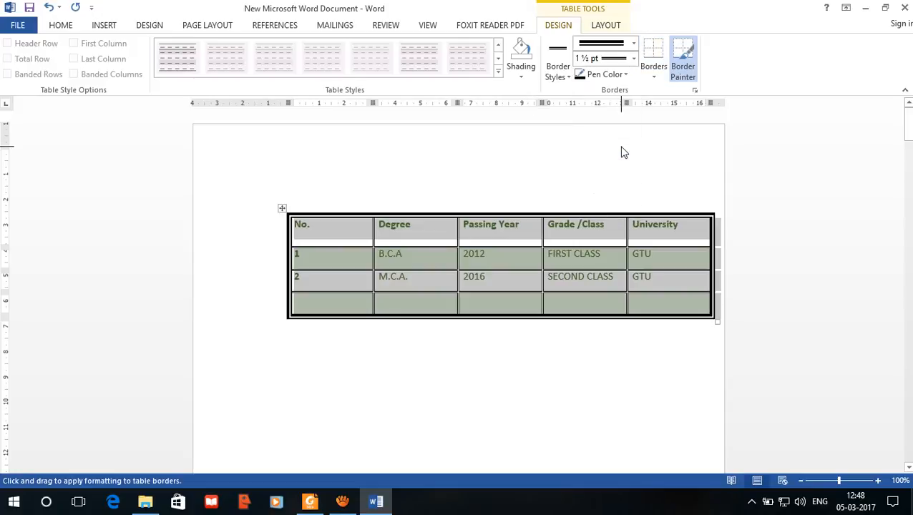
{"action": "left_click", "coordinate": [281, 208]}
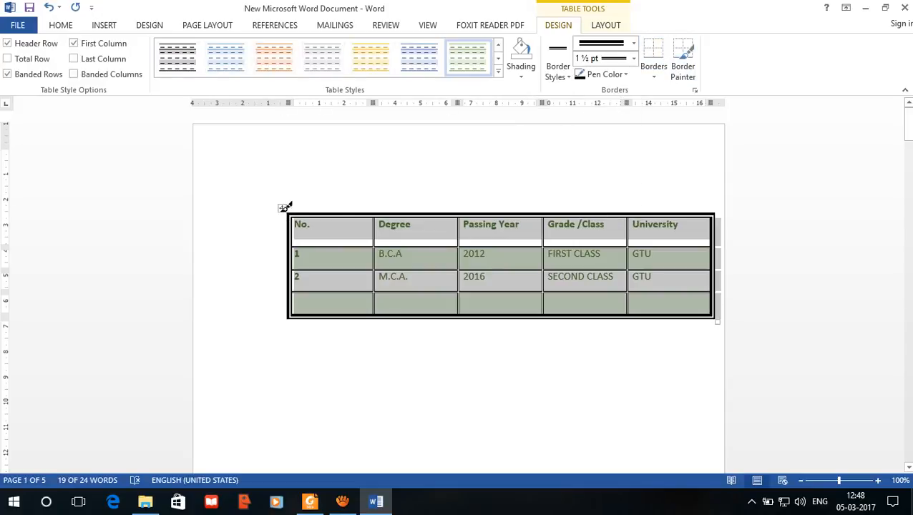
{"action": "left_click", "coordinate": [284, 210]}
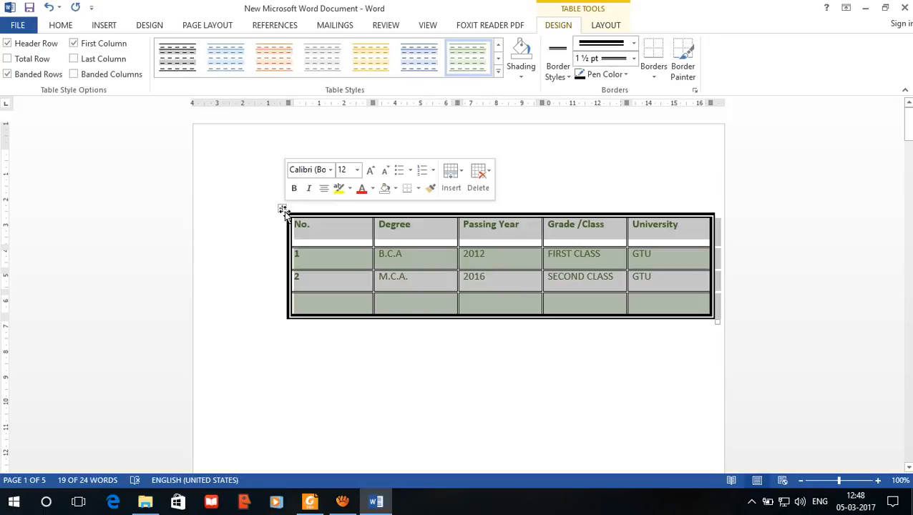
{"action": "left_click", "coordinate": [326, 228]}
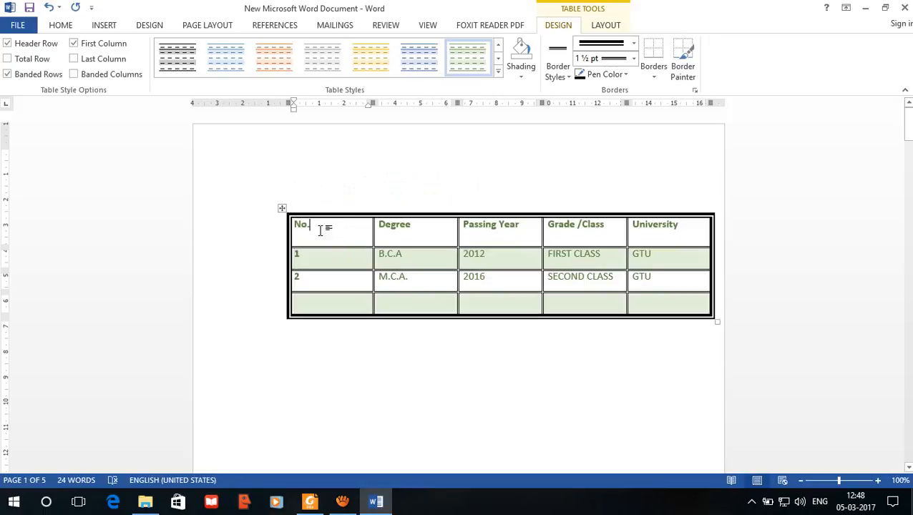
Step: Set the border weight to 6 pt and paint it along the table's upper edge
{"action": "left_click", "coordinate": [631, 59]}
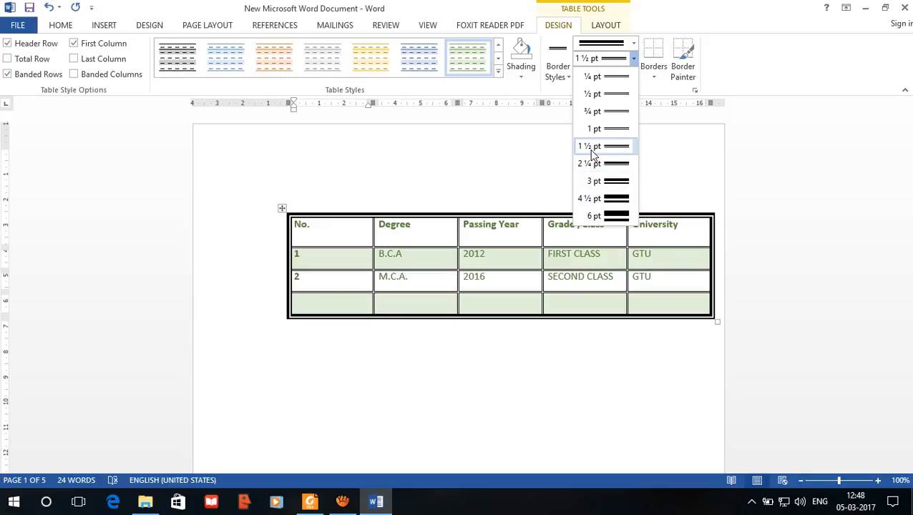
{"action": "left_click", "coordinate": [608, 220]}
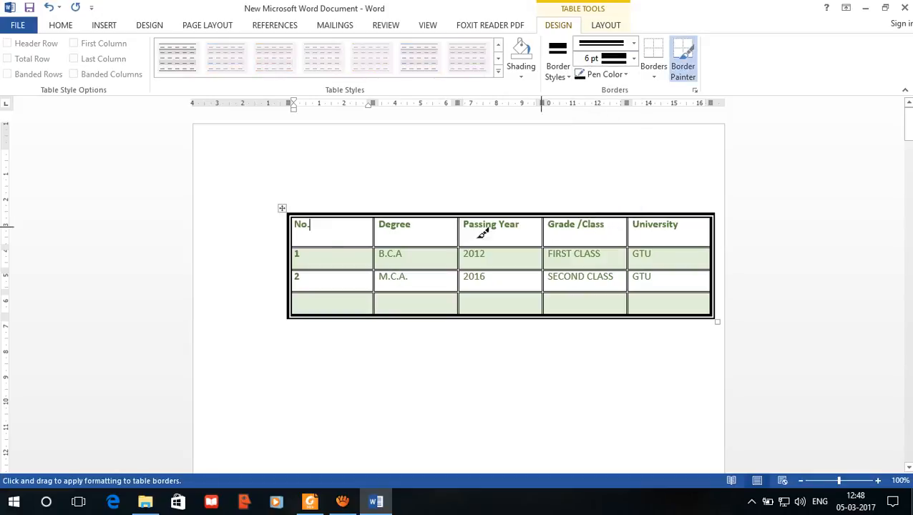
{"action": "mouse_move", "coordinate": [305, 208]}
{"action": "left_mouse_down"}
{"action": "mouse_move", "coordinate": [435, 213]}
{"action": "mouse_move", "coordinate": [673, 199]}
{"action": "left_mouse_up"}
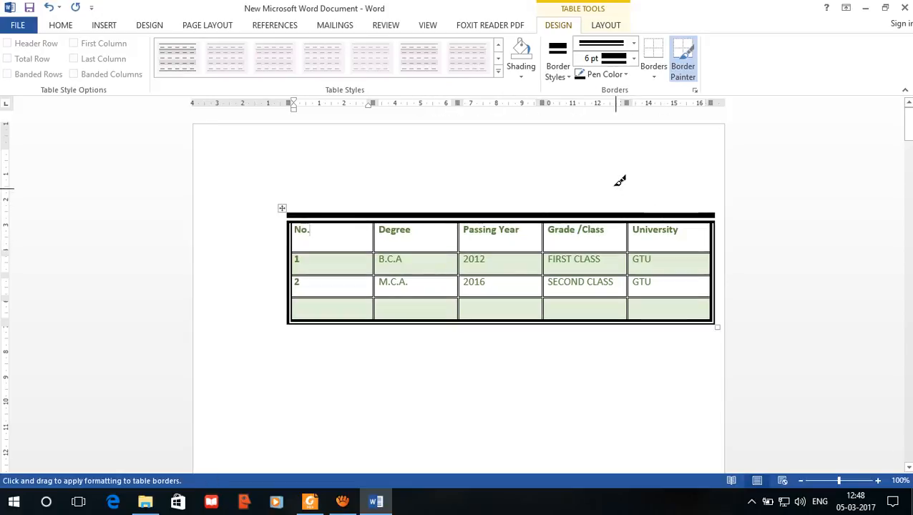
Step: Set the border pen colour to red and paint the table's upper, left and lower outer edges with the 6 pt line
{"action": "left_click", "coordinate": [605, 75]}
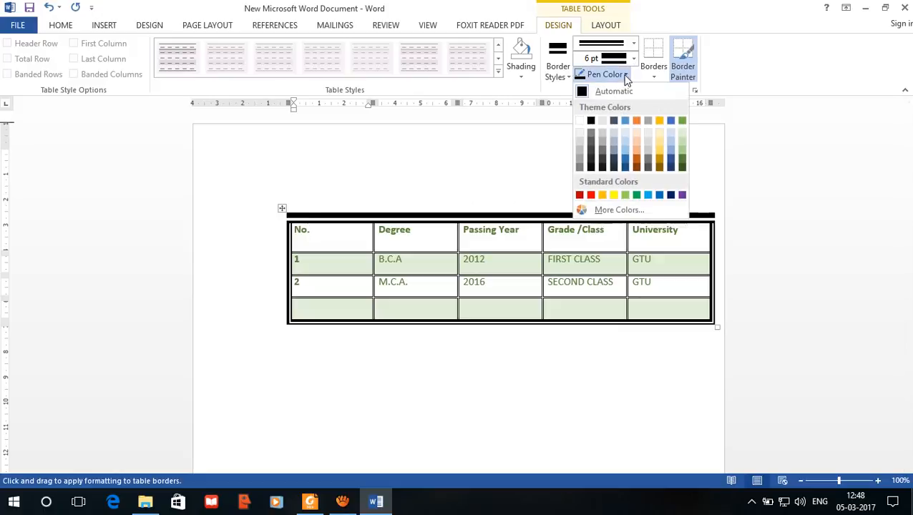
{"action": "left_click", "coordinate": [590, 196]}
{"action": "left_click_drag", "start_coordinate": [297, 213], "coordinate": [716, 214]}
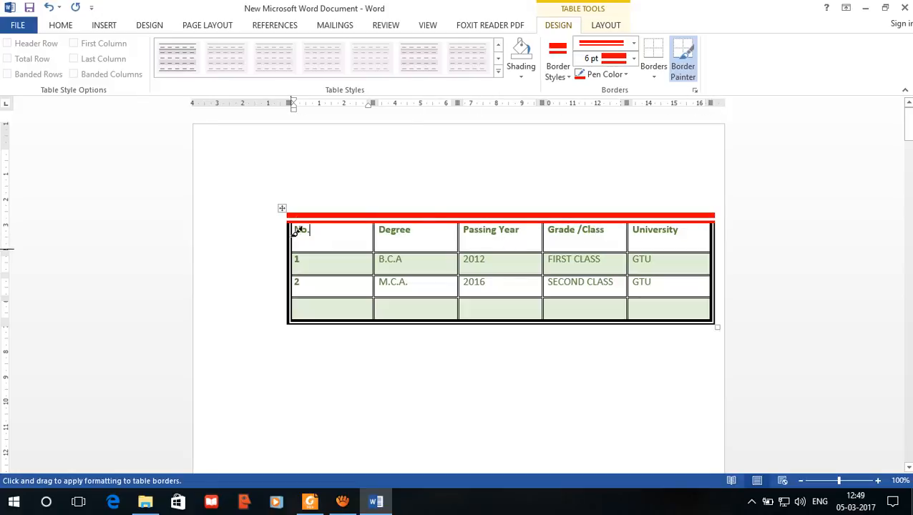
{"action": "left_click_drag", "start_coordinate": [295, 231], "coordinate": [715, 320]}
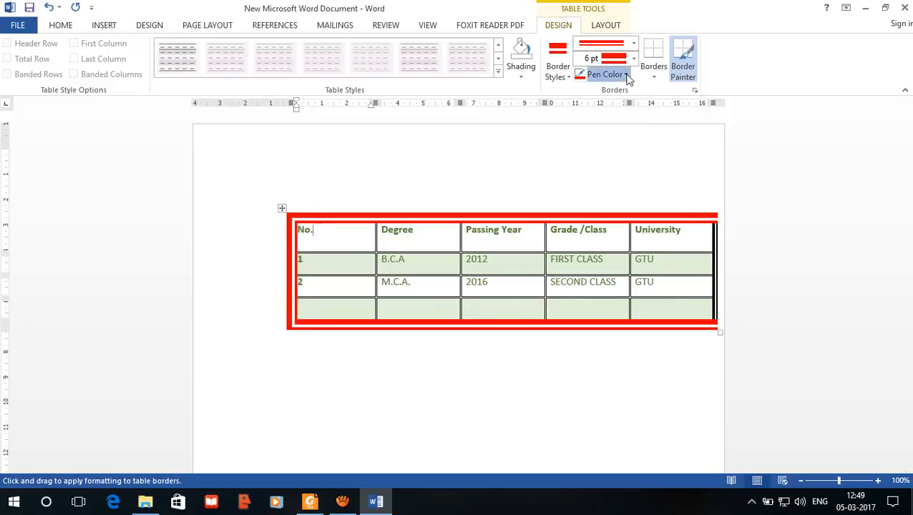
Step: Set the border pen colour to dark blue and paint the table's right and left outer edges with the 6 pt line
{"action": "left_click", "coordinate": [626, 75]}
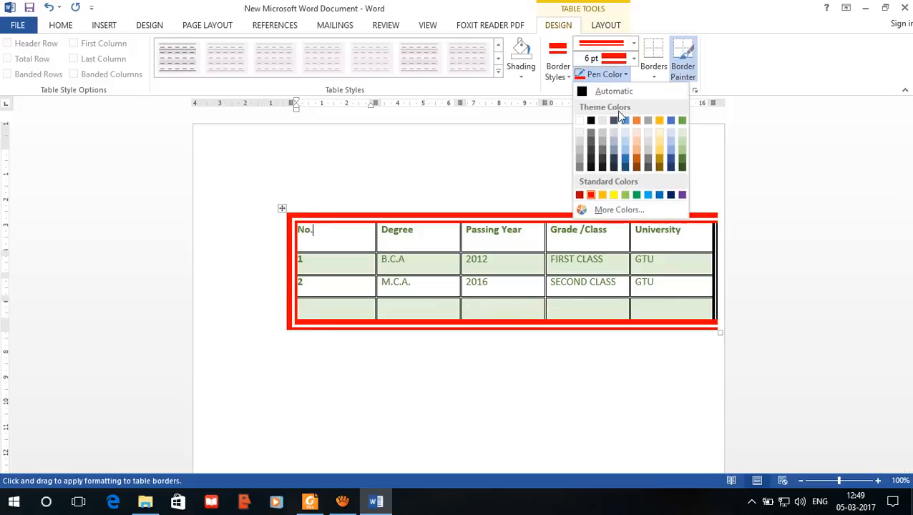
{"action": "left_click", "coordinate": [670, 194]}
{"action": "left_click_drag", "start_coordinate": [719, 213], "coordinate": [718, 324]}
{"action": "left_click_drag", "start_coordinate": [289, 216], "coordinate": [296, 310]}
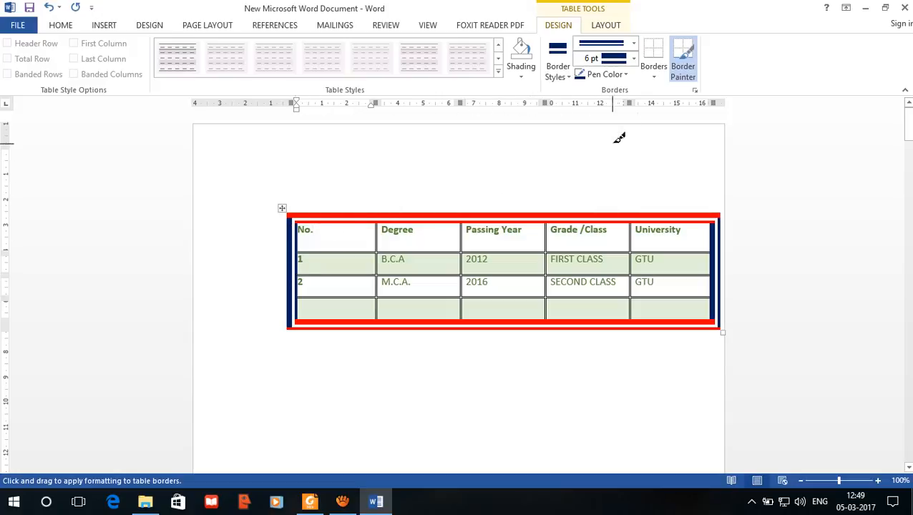
Step: Select the whole table and review the available border options, such as outside, inside and no border
{"action": "left_click", "coordinate": [654, 80]}
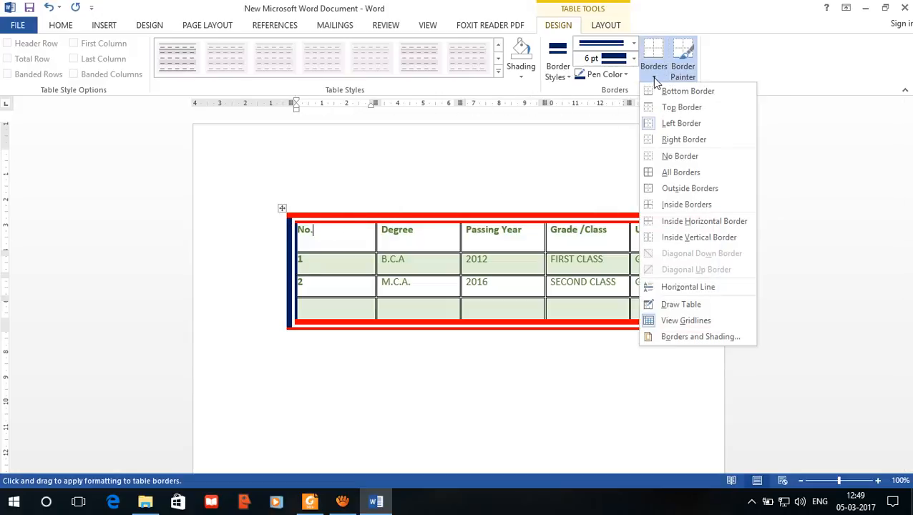
{"action": "left_click", "coordinate": [283, 209]}
{"action": "left_click", "coordinate": [282, 208]}
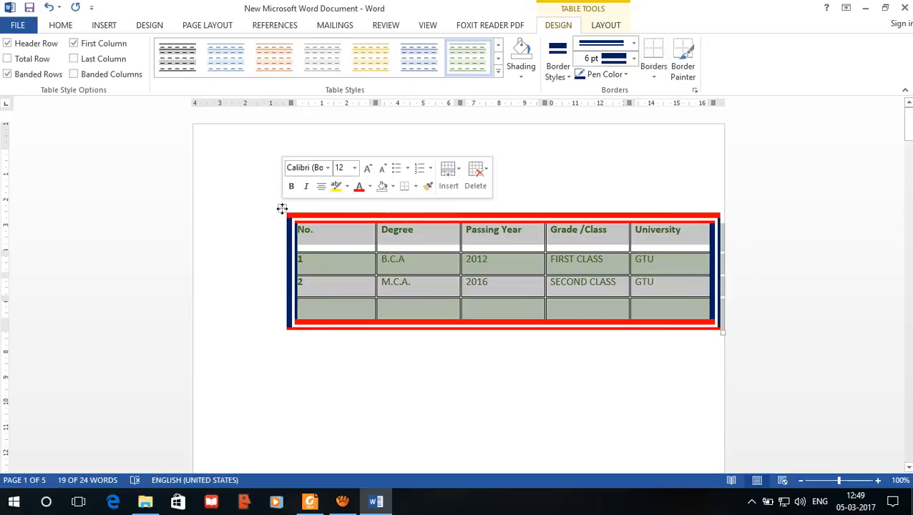
{"action": "left_click", "coordinate": [654, 76]}
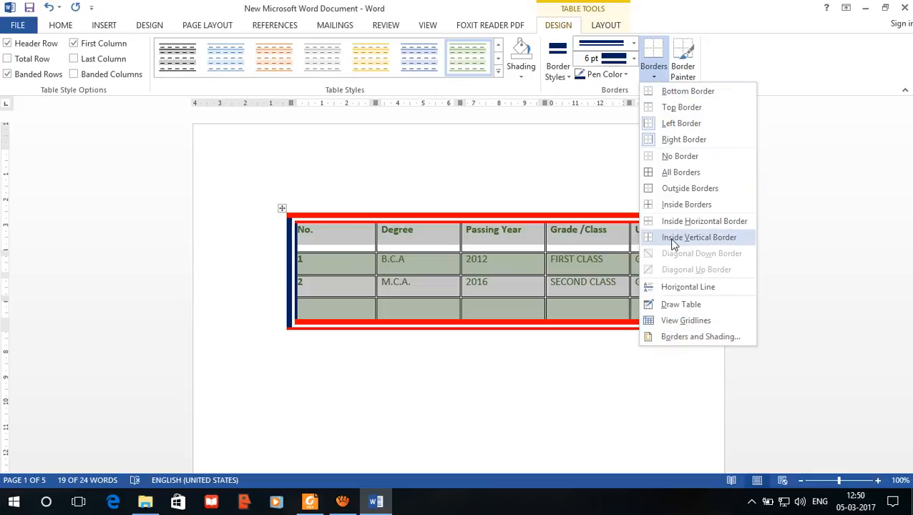
{"action": "left_click", "coordinate": [684, 63]}
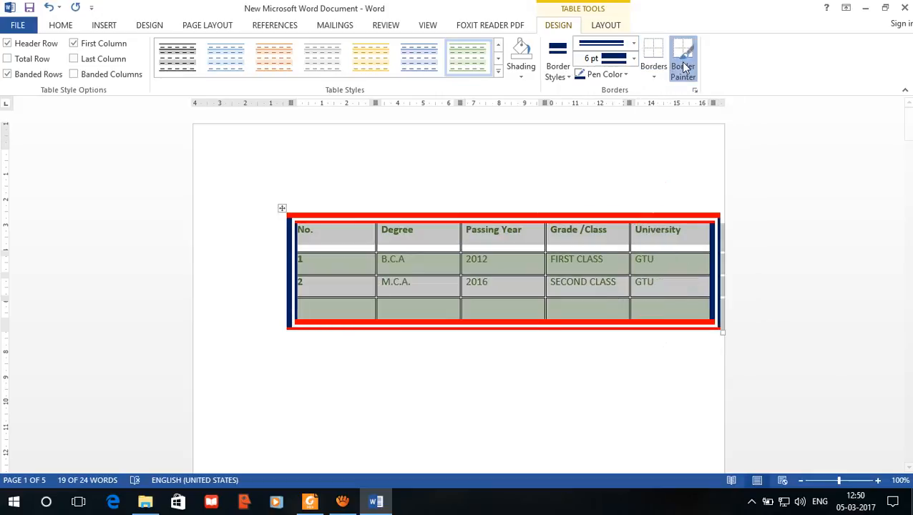
{"action": "left_click", "coordinate": [684, 66]}
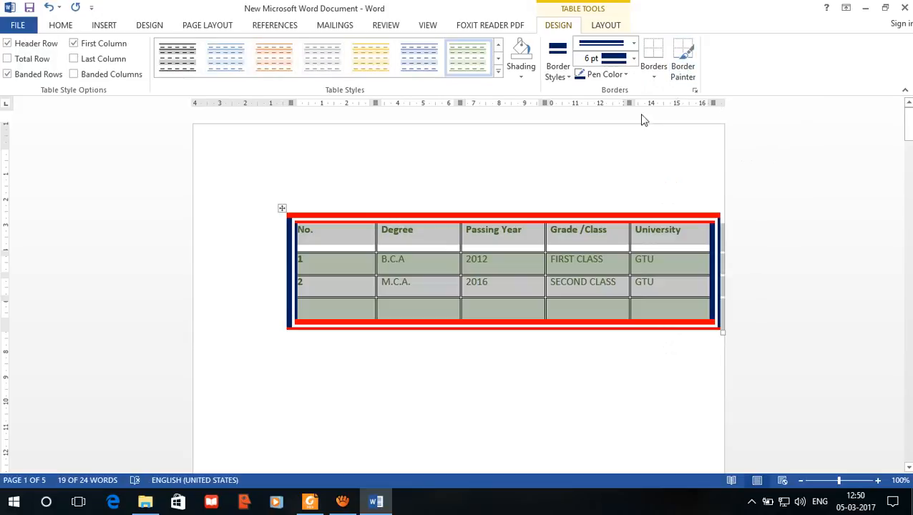
Step: Paint the table's upper outer edge dark blue with the 6 pt Border Painter
{"action": "left_click", "coordinate": [281, 210]}
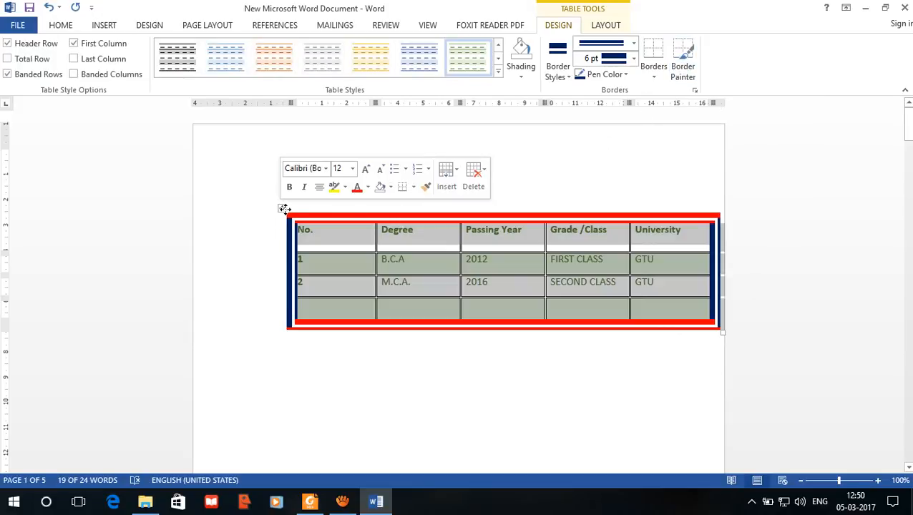
{"action": "left_click", "coordinate": [687, 65]}
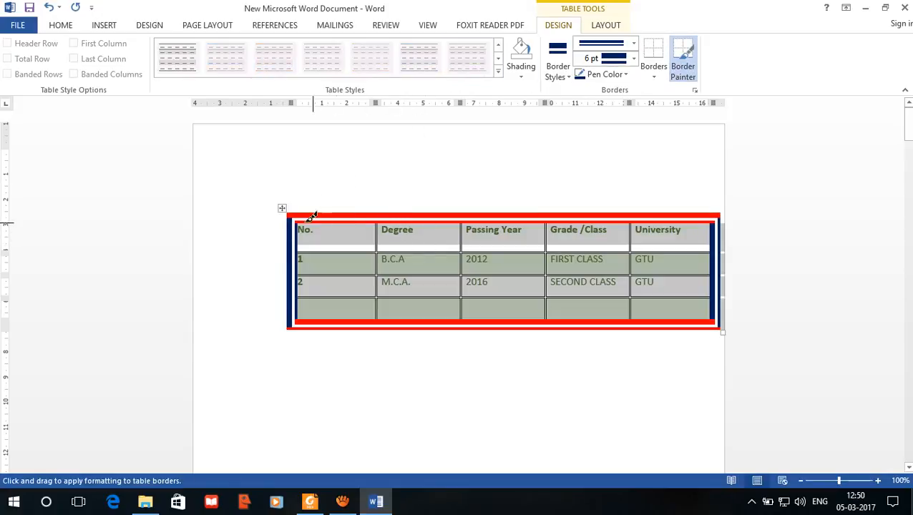
{"action": "mouse_move", "coordinate": [310, 215]}
{"action": "left_mouse_down"}
{"action": "mouse_move", "coordinate": [758, 224]}
{"action": "mouse_move", "coordinate": [767, 229]}
{"action": "mouse_move", "coordinate": [720, 337]}
{"action": "mouse_move", "coordinate": [660, 310]}
{"action": "mouse_move", "coordinate": [718, 319]}
{"action": "left_mouse_up"}
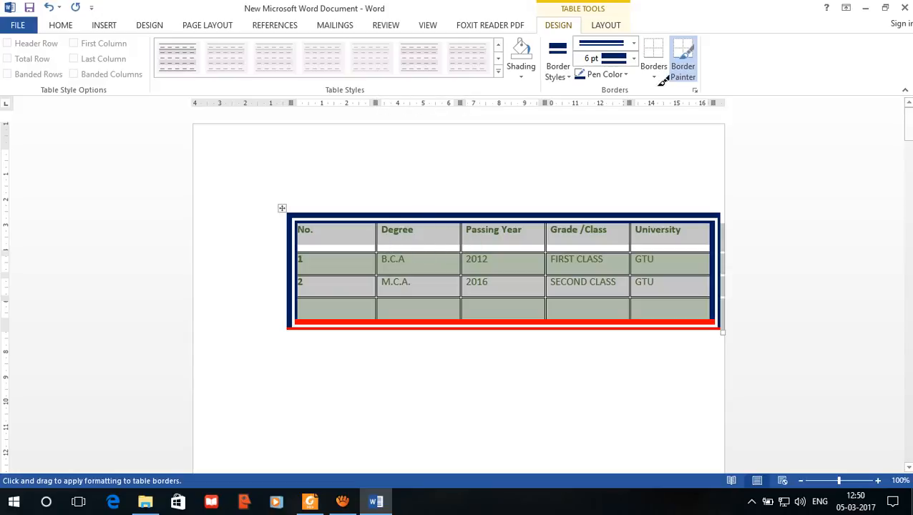
Step: Look through the table styles gallery and move the table higher and further left on the page
{"action": "left_click", "coordinate": [499, 77]}
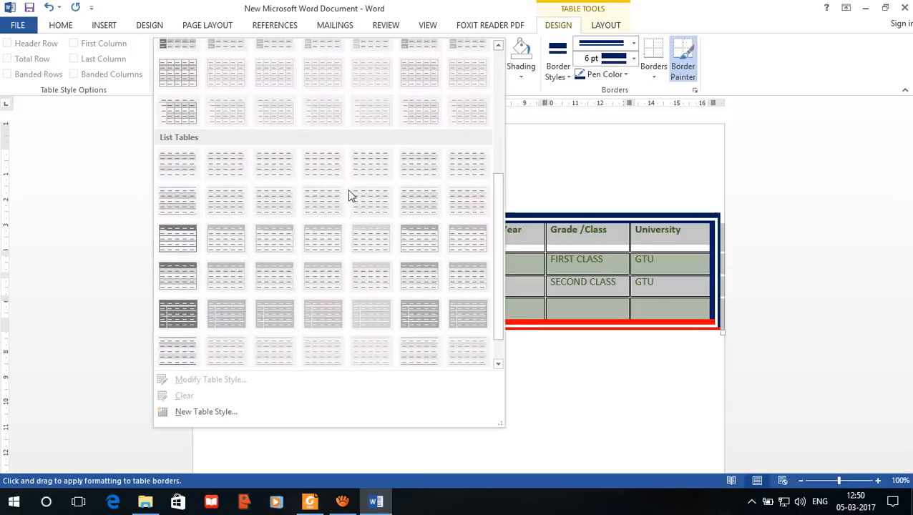
{"action": "scroll", "coordinate": [308, 243], "scroll_direction": "up", "scroll_amount": 3}
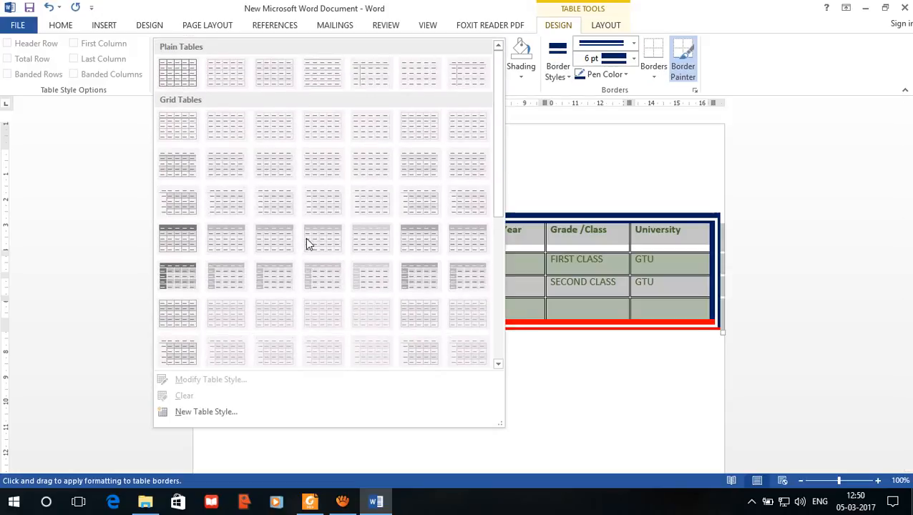
{"action": "left_click", "coordinate": [708, 229]}
{"action": "key", "text": "Escape"}
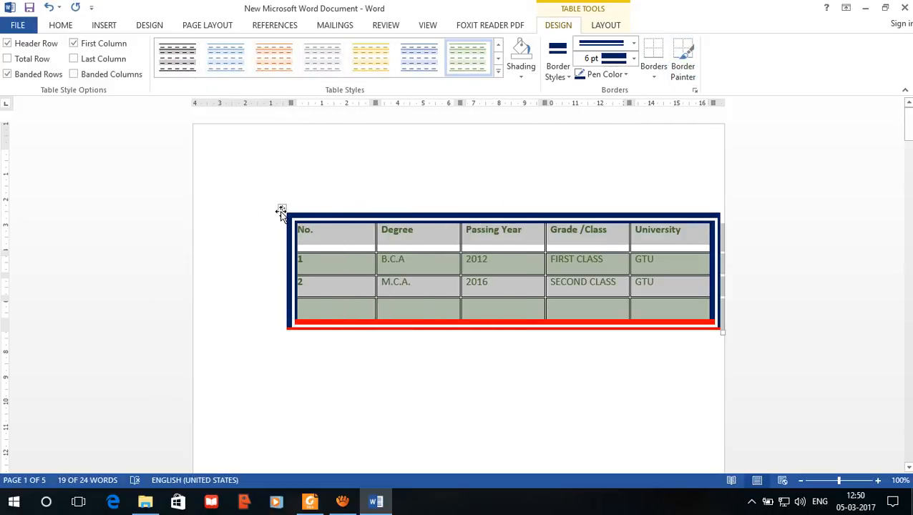
{"action": "left_click_drag", "start_coordinate": [281, 212], "coordinate": [228, 175]}
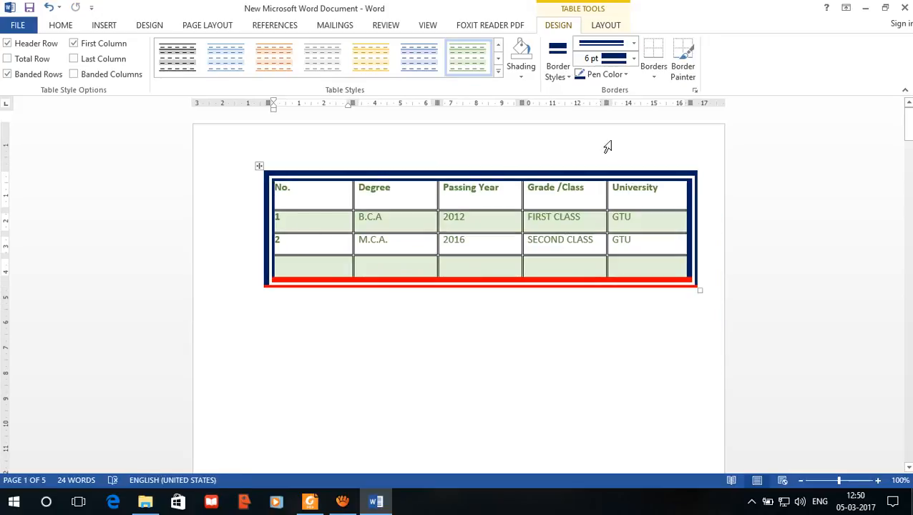
Step: Paint dark blue 6 pt borders after the Passing Year and No. columns and below the No. column's cell 1
{"action": "left_click", "coordinate": [683, 63]}
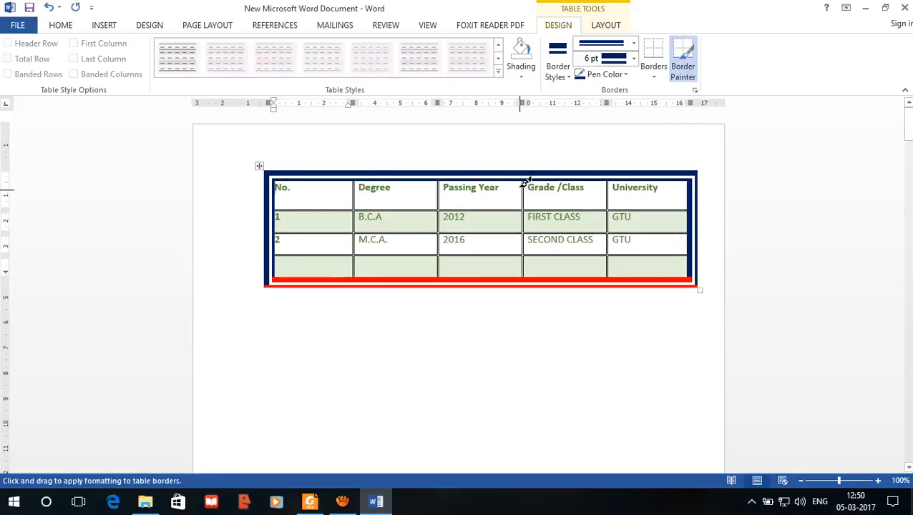
{"action": "left_click_drag", "start_coordinate": [526, 182], "coordinate": [526, 290]}
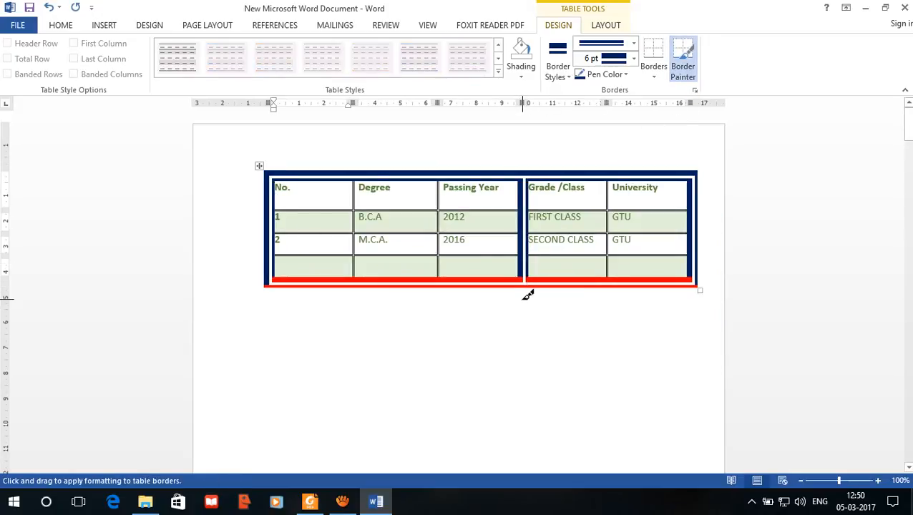
{"action": "left_click_drag", "start_coordinate": [354, 179], "coordinate": [355, 283]}
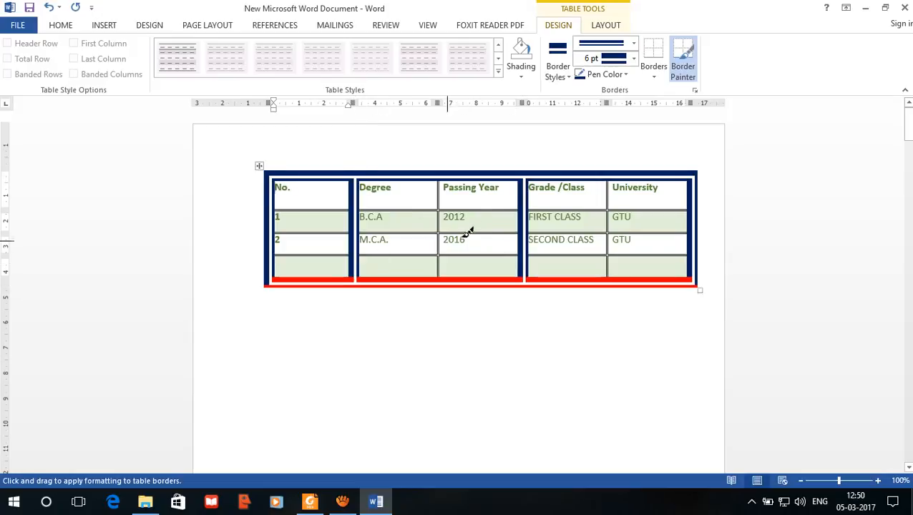
{"action": "mouse_move", "coordinate": [689, 225]}
{"action": "left_mouse_down"}
{"action": "mouse_move", "coordinate": [286, 228]}
{"action": "mouse_move", "coordinate": [351, 235]}
{"action": "left_mouse_up"}
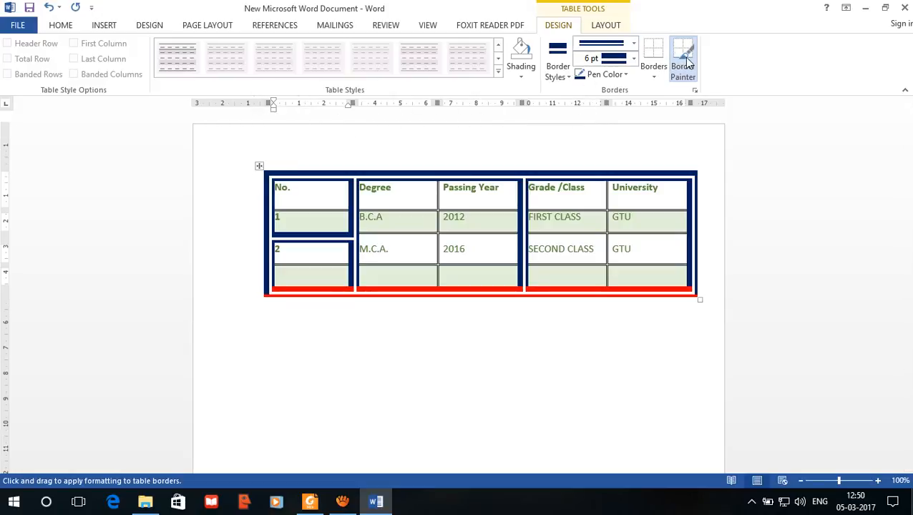
{"action": "key", "text": "Escape"}
Step: Undo the painted borders, table move, shading, table style and row deletions back to the plain black grid table
{"action": "left_click", "coordinate": [605, 26]}
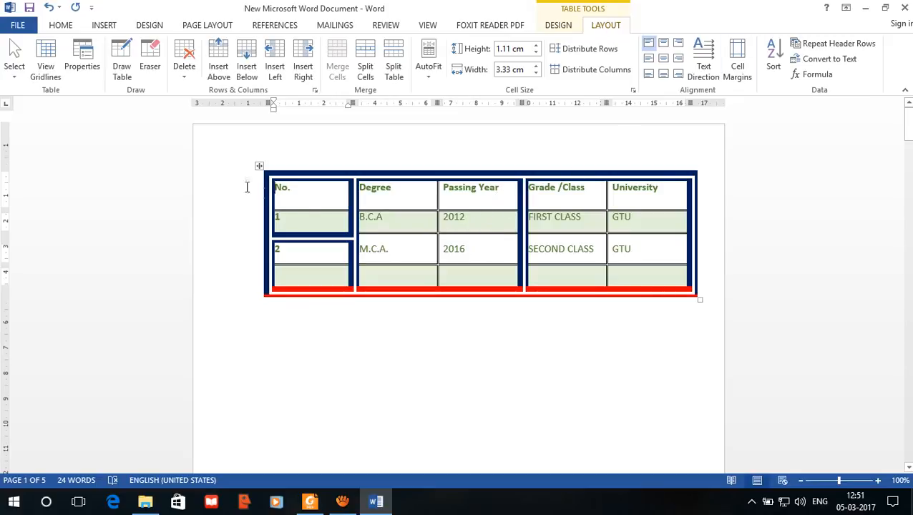
{"action": "left_click", "coordinate": [257, 167]}
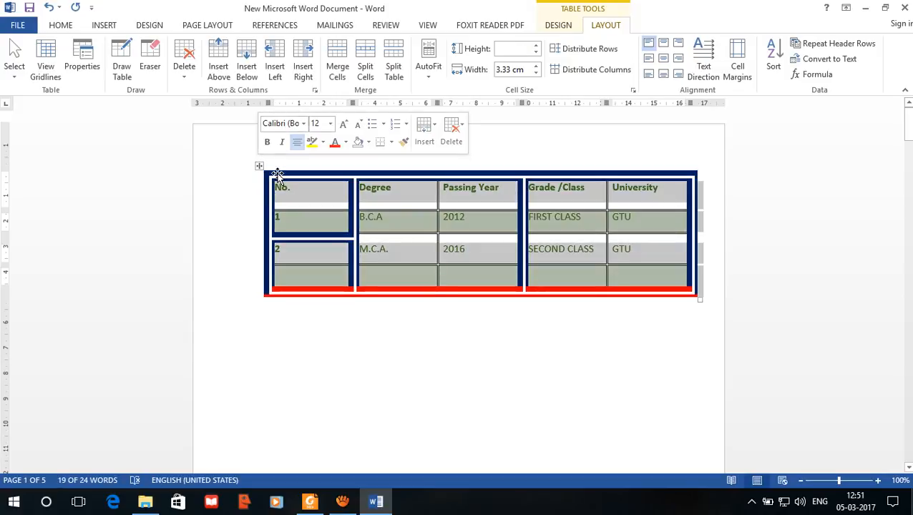
{"action": "key", "text": "ctrl+z"}
{"action": "key", "text": "ctrl+z"}
{"action": "key", "text": "ctrl+z"}
{"action": "key", "text": "ctrl+z"}
{"action": "key", "text": "ctrl+z"}
{"action": "key", "text": "ctrl+z"}
{"action": "key", "text": "ctrl+z"}
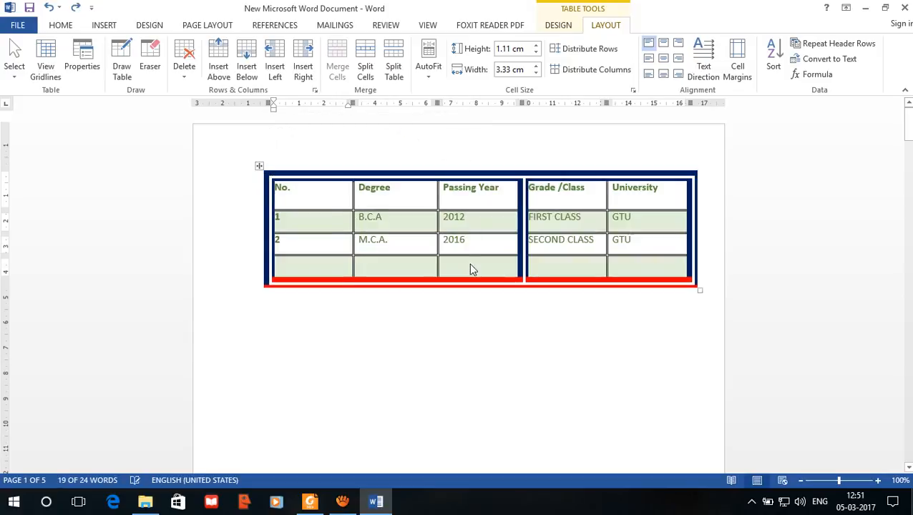
{"action": "key", "text": "ctrl+z"}
{"action": "key", "text": "ctrl+z"}
{"action": "key", "text": "ctrl+z"}
{"action": "key", "text": "ctrl+z"}
{"action": "key", "text": "ctrl+z"}
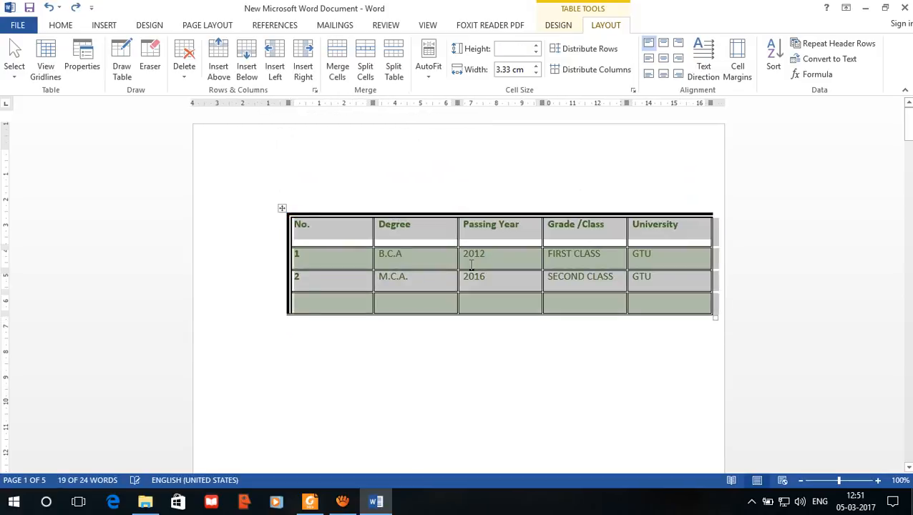
{"action": "key", "text": "ctrl+z"}
{"action": "key", "text": "ctrl+z"}
{"action": "key", "text": "ctrl+z"}
{"action": "key", "text": "ctrl+z"}
{"action": "key", "text": "ctrl+z"}
{"action": "key", "text": "ctrl+z"}
{"action": "key", "text": "ctrl+z"}
{"action": "key", "text": "ctrl+z"}
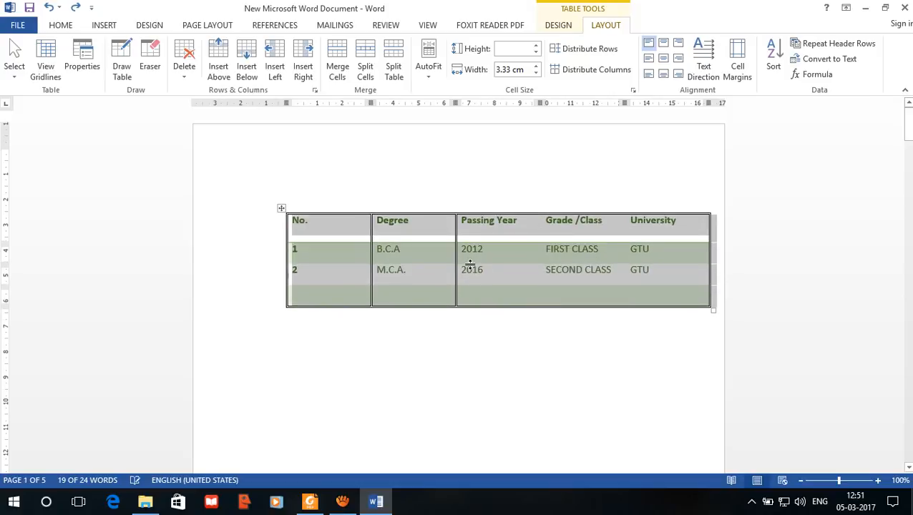
{"action": "key", "text": "ctrl+z"}
{"action": "key", "text": "ctrl+z"}
{"action": "key", "text": "ctrl+z"}
{"action": "key", "text": "ctrl+z"}
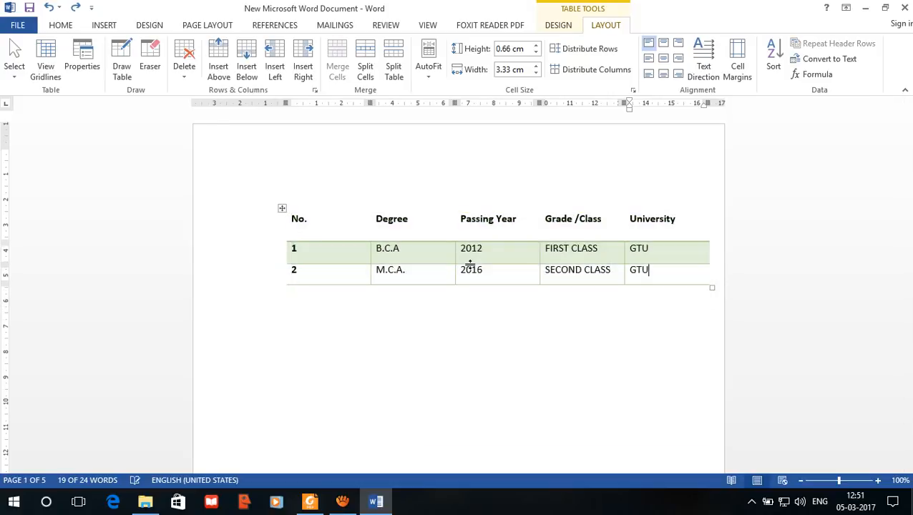
{"action": "key", "text": "ctrl+z"}
{"action": "key", "text": "ctrl+z"}
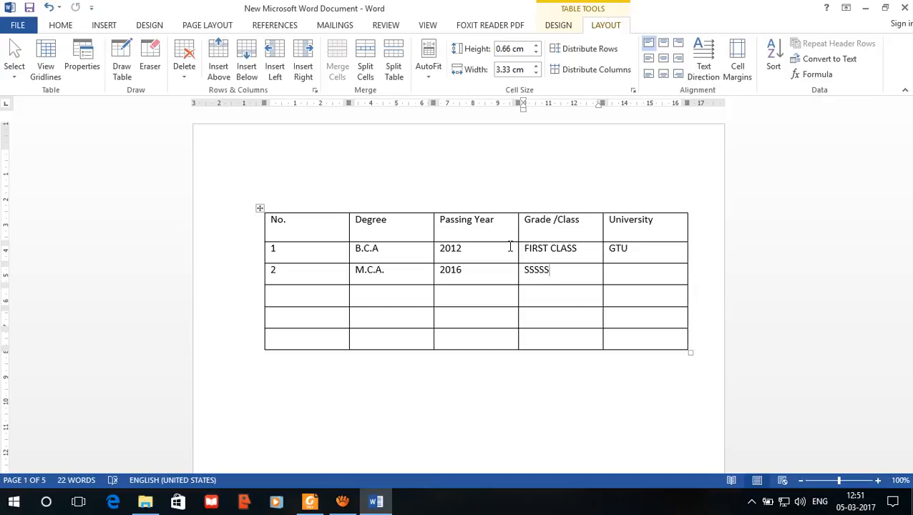
Step: Enter SECOND CLASS as the grade and GTU as the university in the M.C.A. row
{"action": "left_click_drag", "start_coordinate": [561, 276], "coordinate": [469, 271]}
{"action": "left_click", "coordinate": [564, 278]}
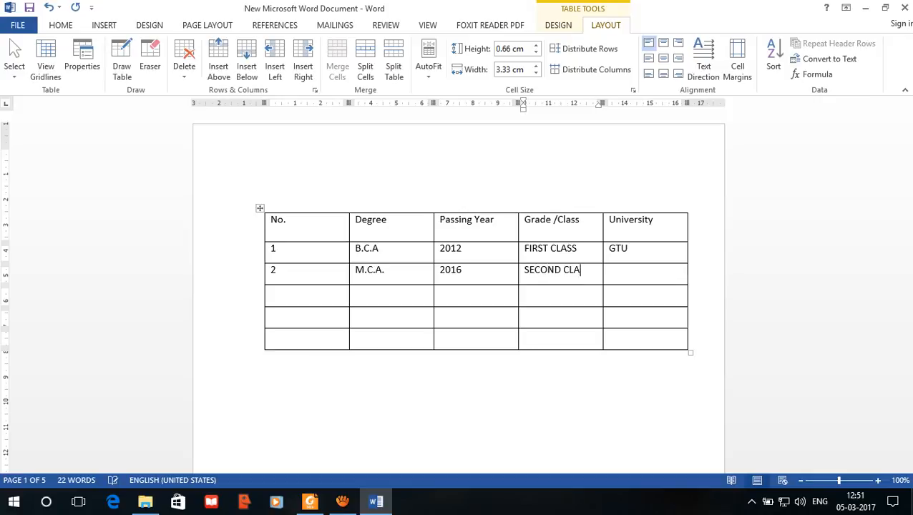
{"action": "key", "text": "Tab"}
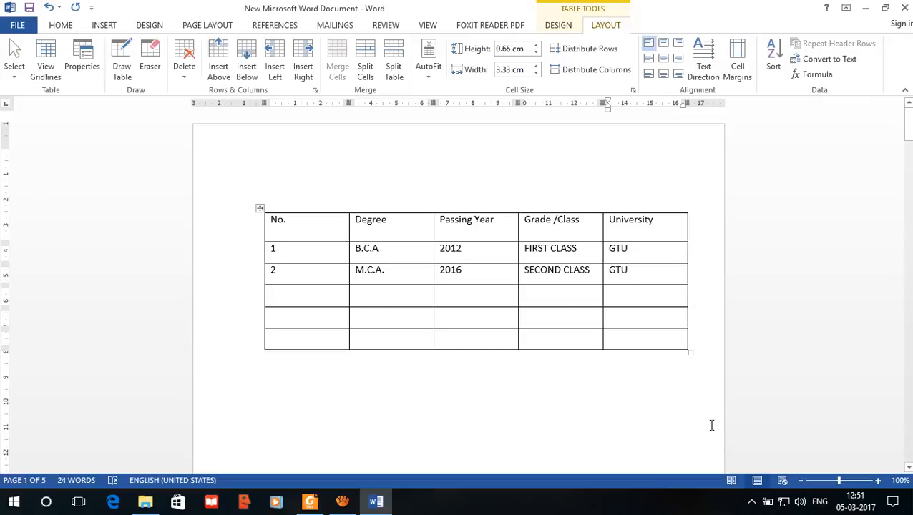
Step: Delete the three empty rows below the M.C.A. row, using the Shift cells left option
{"action": "left_click_drag", "start_coordinate": [640, 348], "coordinate": [329, 294]}
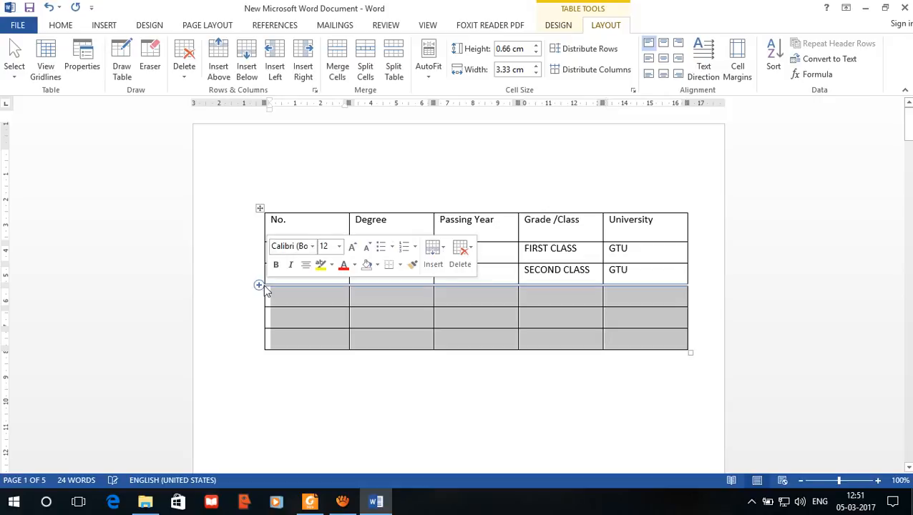
{"action": "key", "text": "BackSpace"}
{"action": "left_click", "coordinate": [436, 272]}
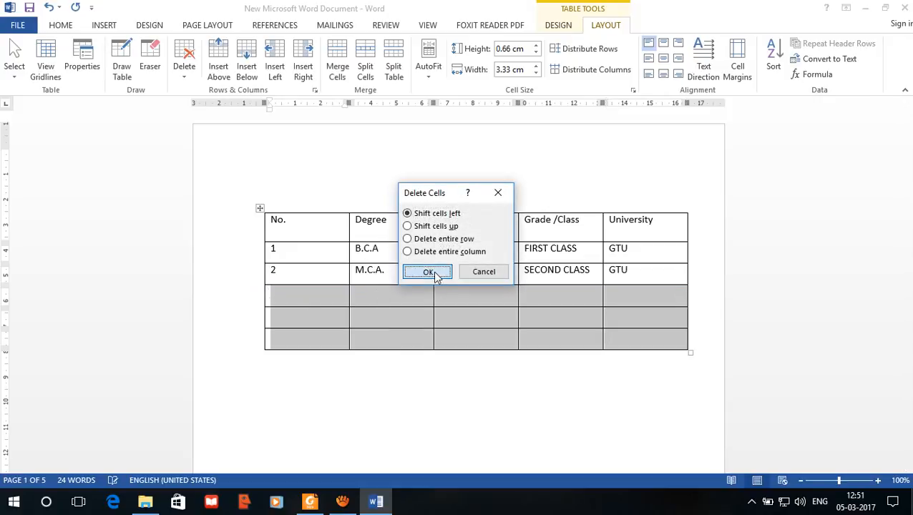
{"action": "left_click", "coordinate": [440, 292]}
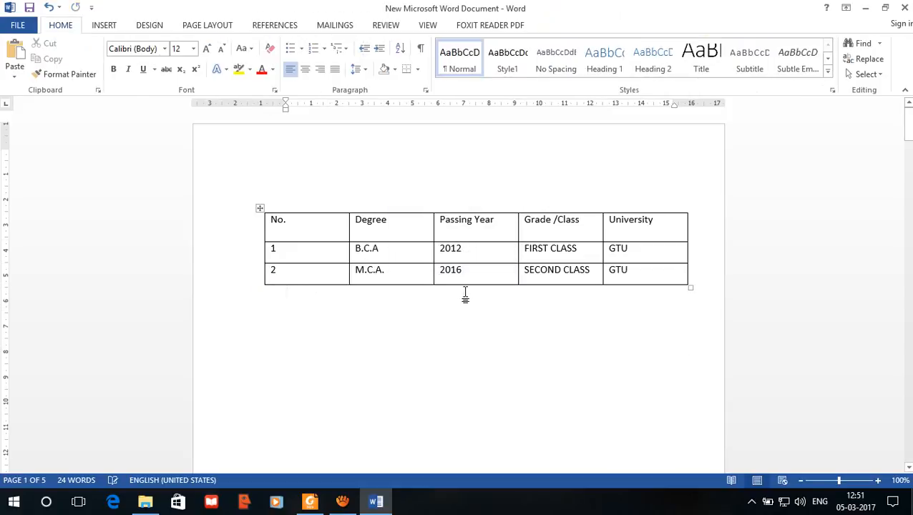
Step: Select all three table rows and insert three blank rows above them
{"action": "left_click", "coordinate": [534, 271]}
{"action": "left_click_drag", "start_coordinate": [649, 275], "coordinate": [266, 222]}
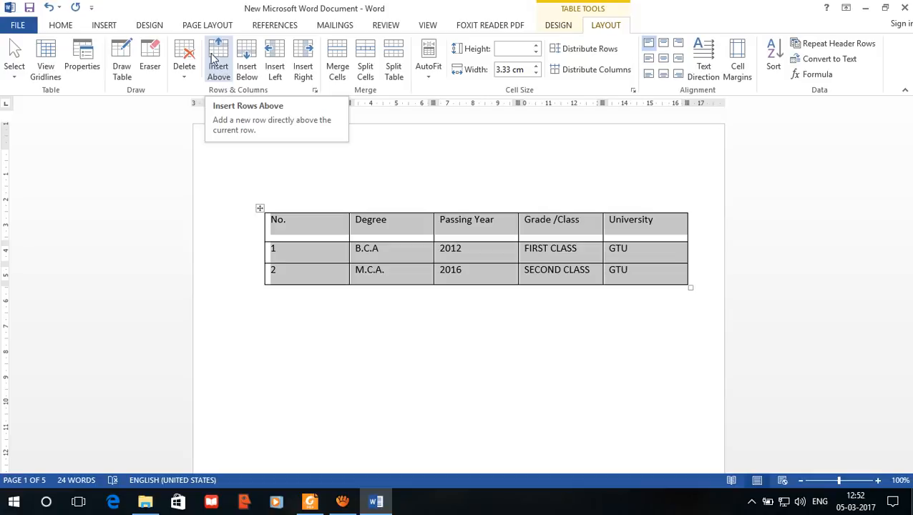
{"action": "left_click", "coordinate": [219, 65]}
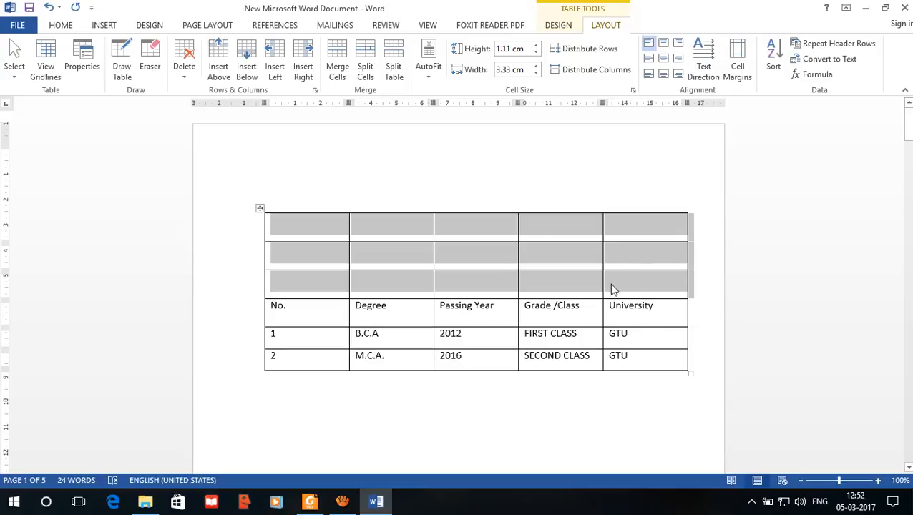
Step: Remove the inserted blank rows by undoing back to the three-row table, and place the cursor after GTU in the M.C.A. row
{"action": "key", "text": "BackSpace"}
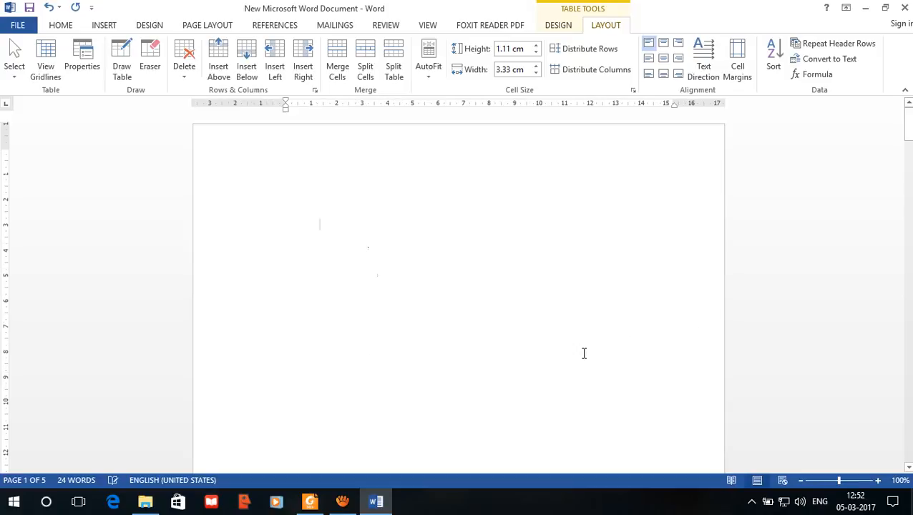
{"action": "key", "text": "ctrl+z"}
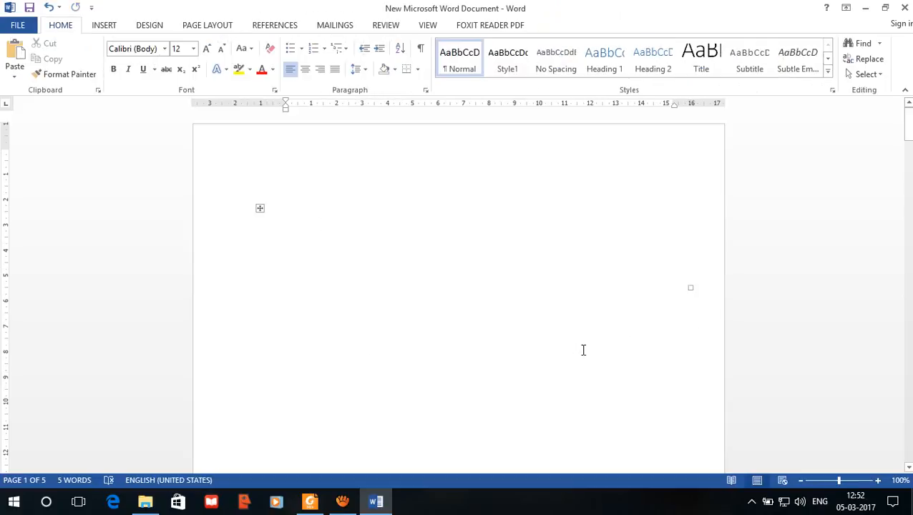
{"action": "left_click", "coordinate": [633, 284]}
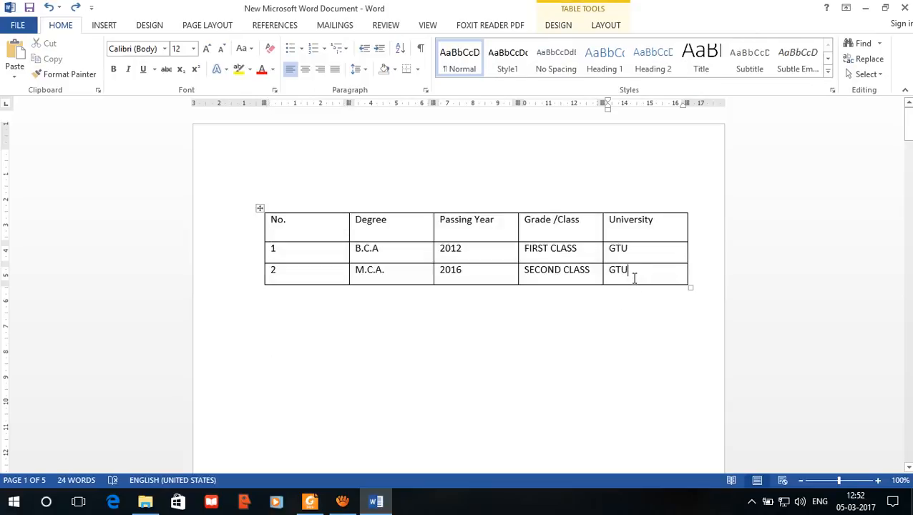
Step: Insert a blank row above the M.C.A. row
{"action": "left_click", "coordinate": [664, 222]}
{"action": "left_click_drag", "start_coordinate": [649, 270], "coordinate": [280, 280]}
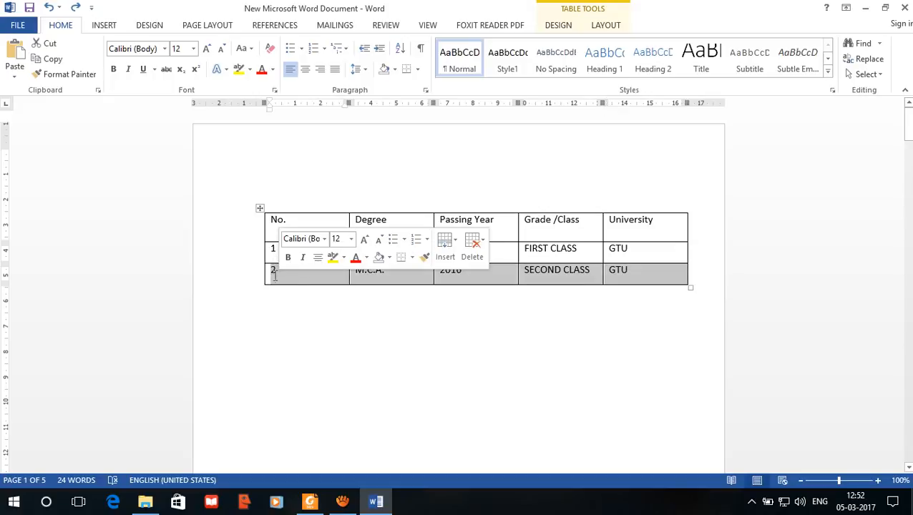
{"action": "left_click", "coordinate": [606, 26]}
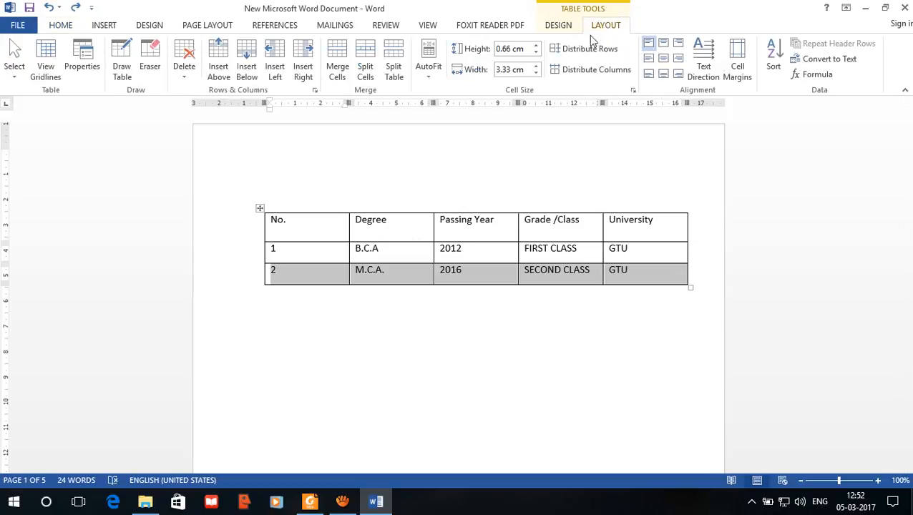
{"action": "left_click", "coordinate": [218, 72]}
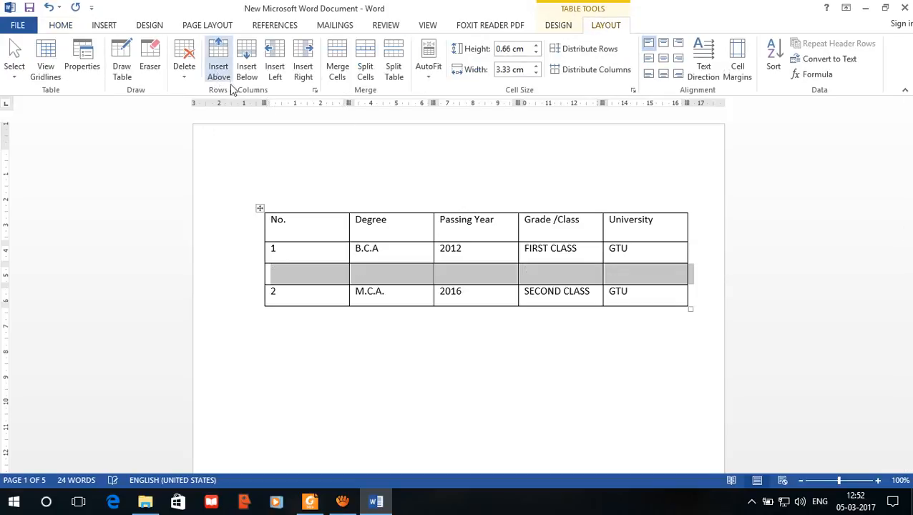
{"action": "left_click", "coordinate": [313, 276]}
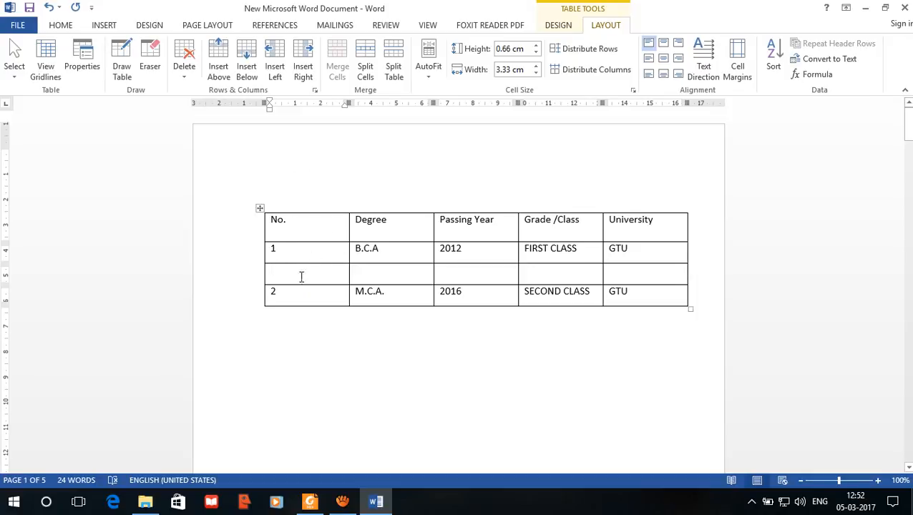
Step: Insert six blank rows below the M.C.A. row and place the cursor in the first of them
{"action": "left_click_drag", "start_coordinate": [302, 294], "coordinate": [661, 302]}
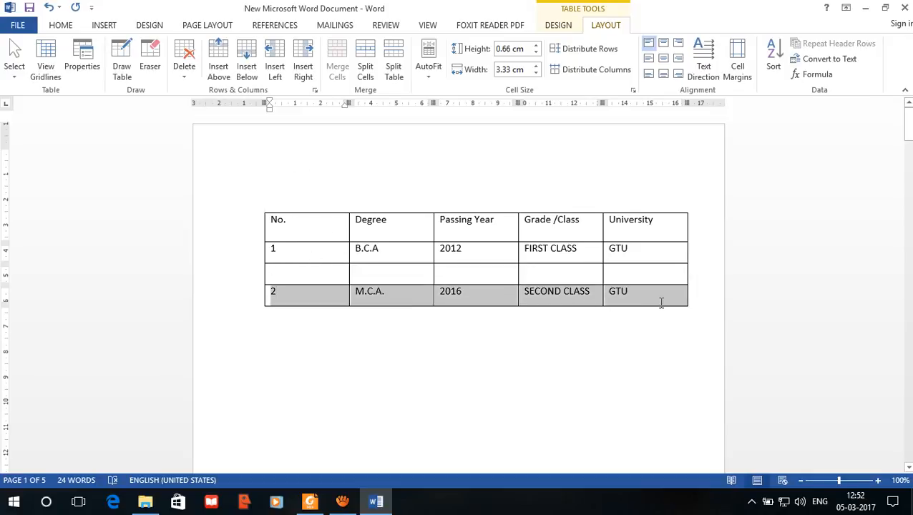
{"action": "left_click", "coordinate": [247, 75]}
{"action": "left_click", "coordinate": [247, 75]}
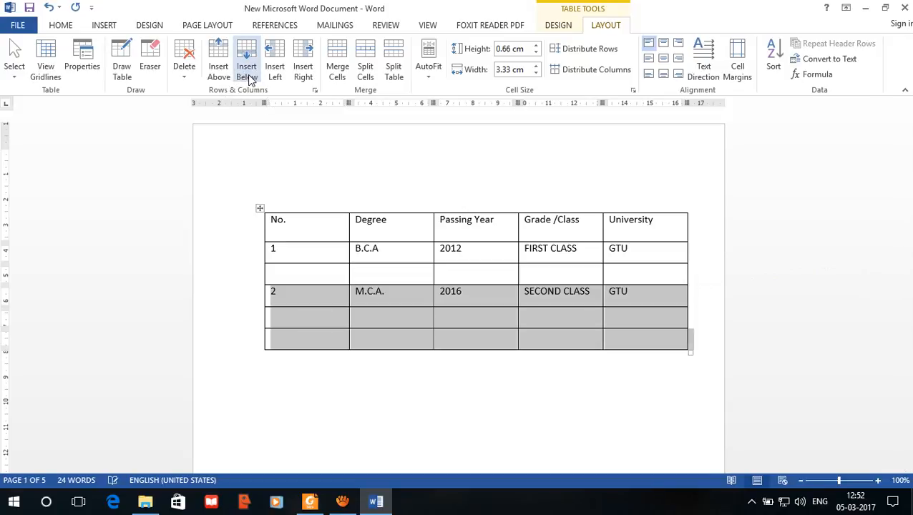
{"action": "left_click", "coordinate": [247, 74]}
{"action": "left_click", "coordinate": [247, 74]}
{"action": "left_click", "coordinate": [247, 74]}
{"action": "left_click", "coordinate": [247, 74]}
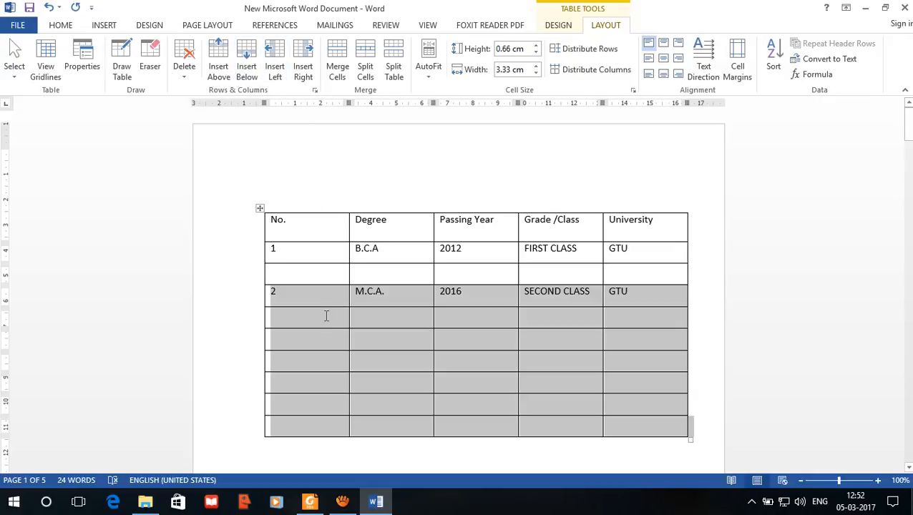
{"action": "left_click", "coordinate": [351, 313]}
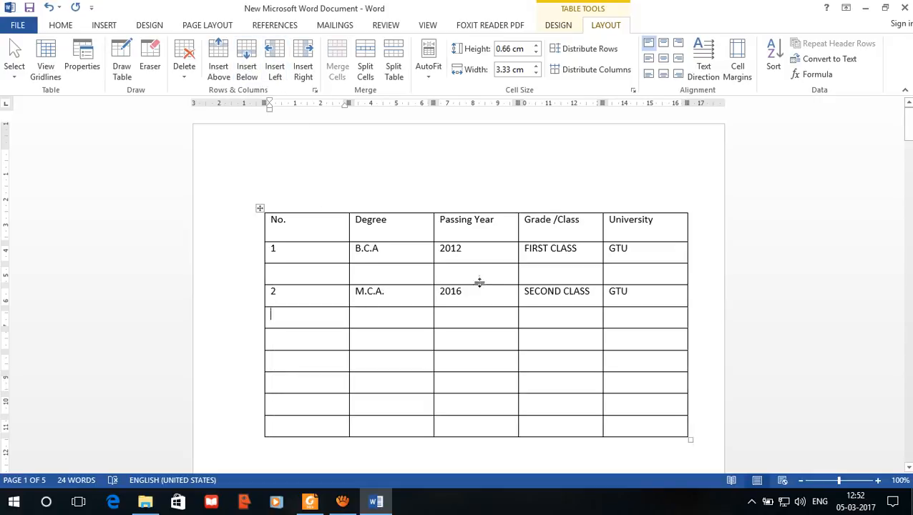
Step: Insert a blank column to the left of Grade /Class and another to the right of Degree
{"action": "left_click_drag", "start_coordinate": [546, 227], "coordinate": [557, 430]}
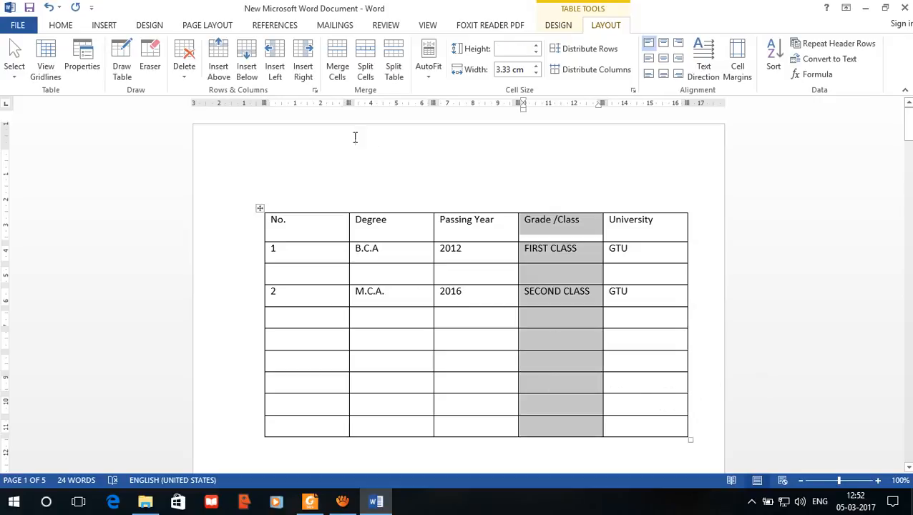
{"action": "left_click", "coordinate": [273, 72]}
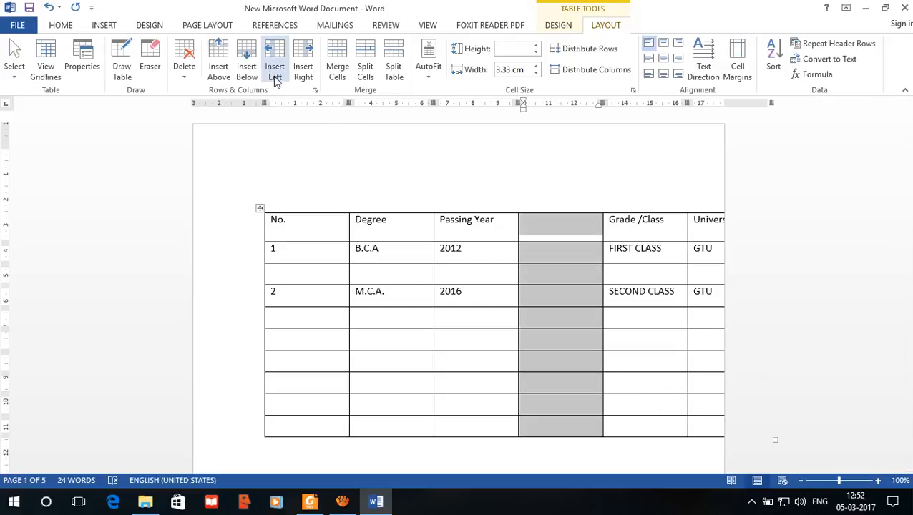
{"action": "left_click_drag", "start_coordinate": [365, 229], "coordinate": [381, 428]}
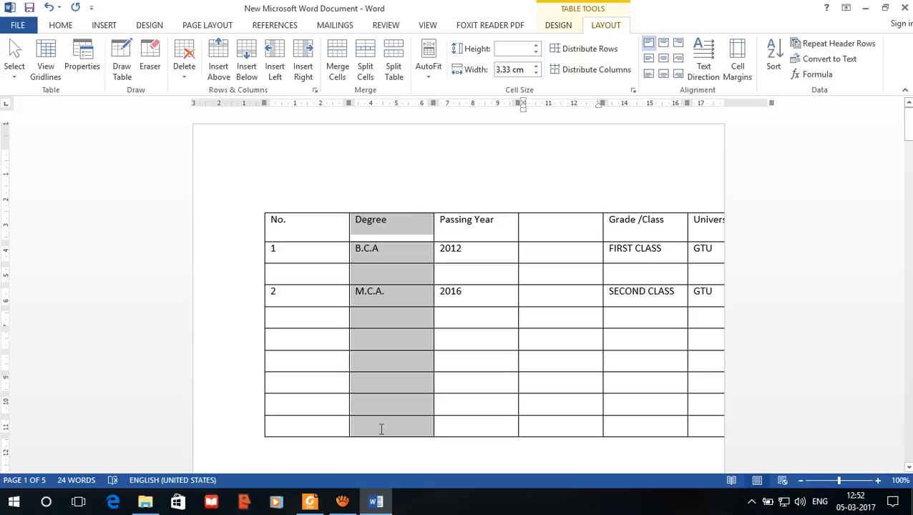
{"action": "left_click", "coordinate": [310, 80]}
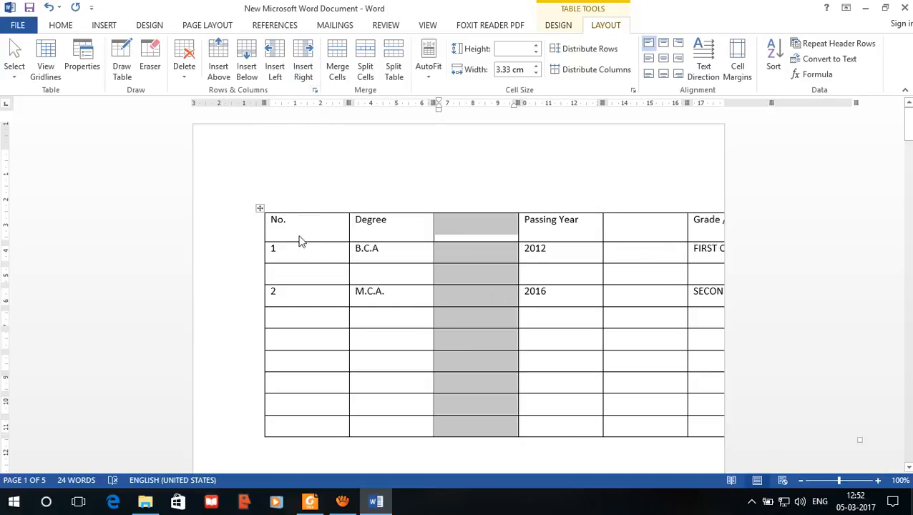
Step: Shift the table to the left edge of the page, check it in the print preview, and return to the document
{"action": "left_click_drag", "start_coordinate": [262, 208], "coordinate": [190, 194]}
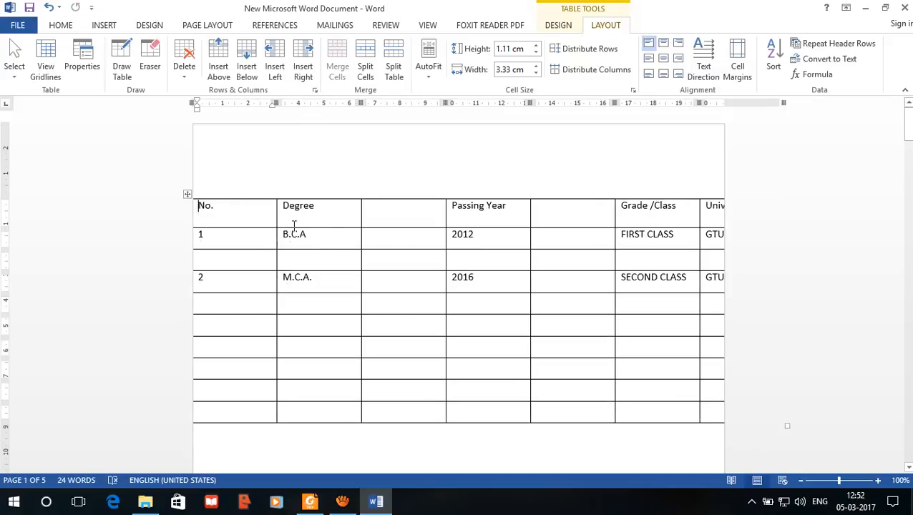
{"action": "left_click", "coordinate": [292, 164]}
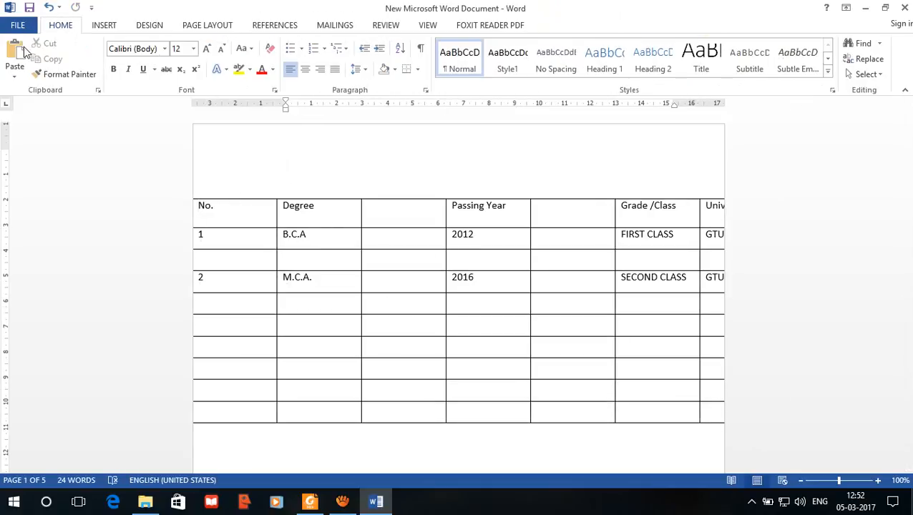
{"action": "left_click", "coordinate": [17, 25]}
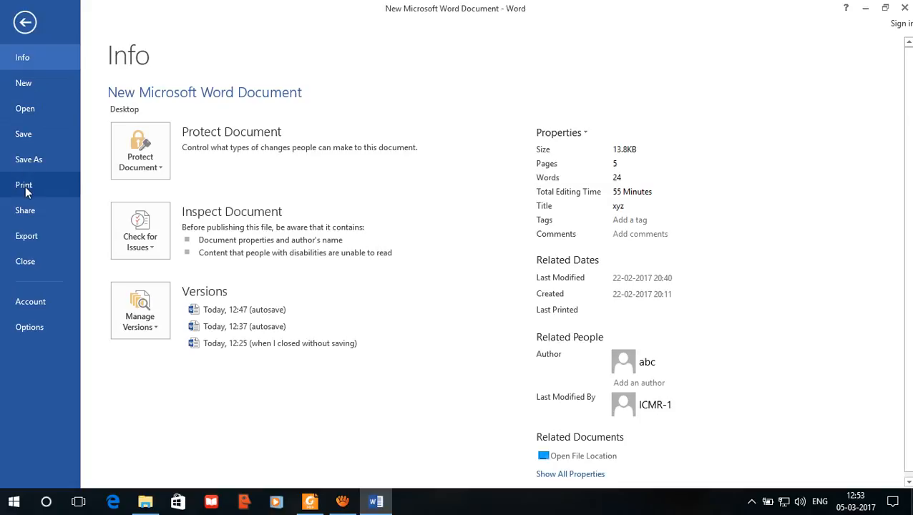
{"action": "left_click", "coordinate": [47, 185]}
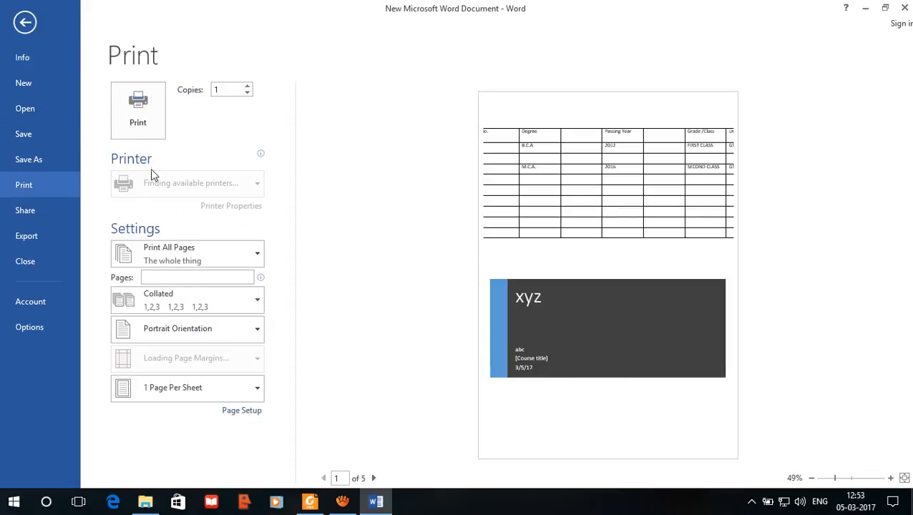
{"action": "left_click", "coordinate": [25, 23]}
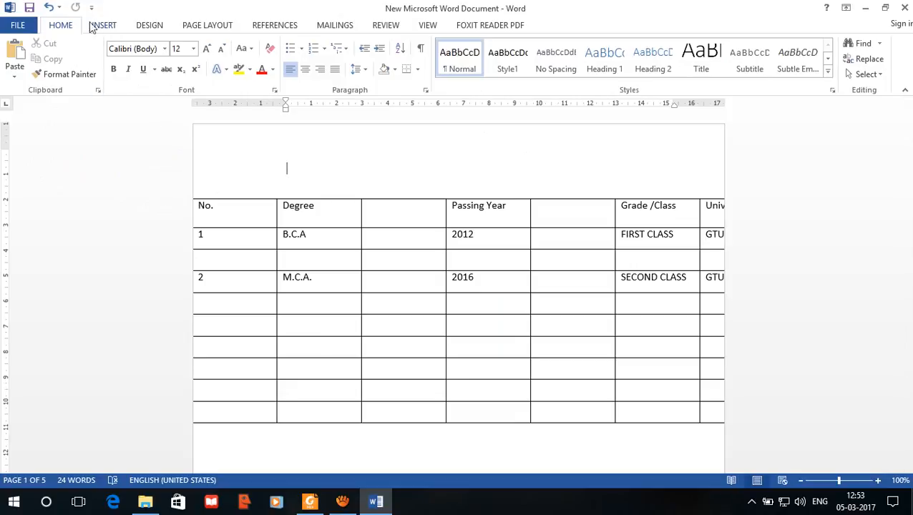
Step: Add the Print Preview and Print command to the Quick Access Toolbar and open the print preview
{"action": "left_click", "coordinate": [92, 8]}
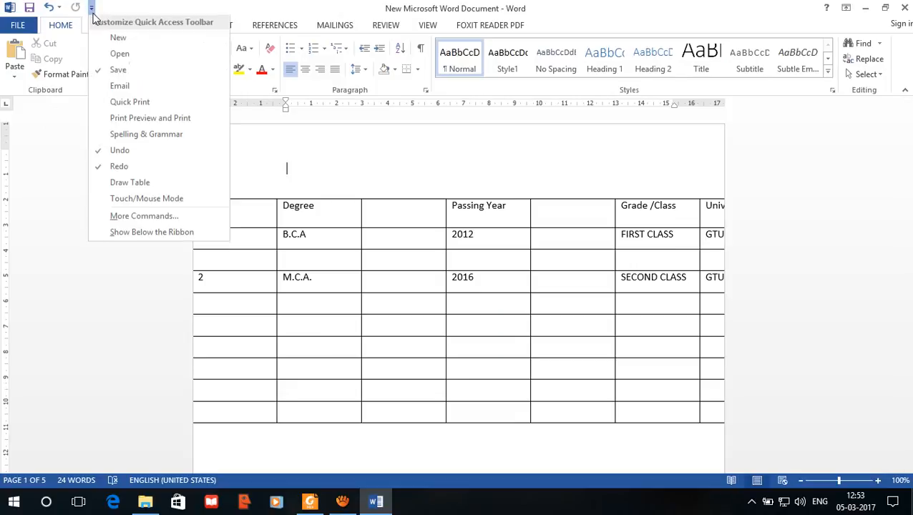
{"action": "left_click", "coordinate": [139, 122]}
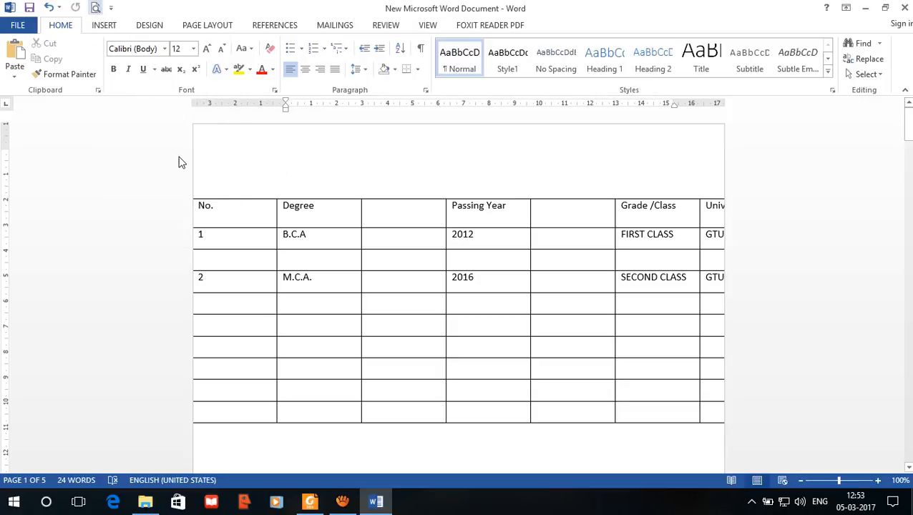
{"action": "key", "text": "ctrl+p"}
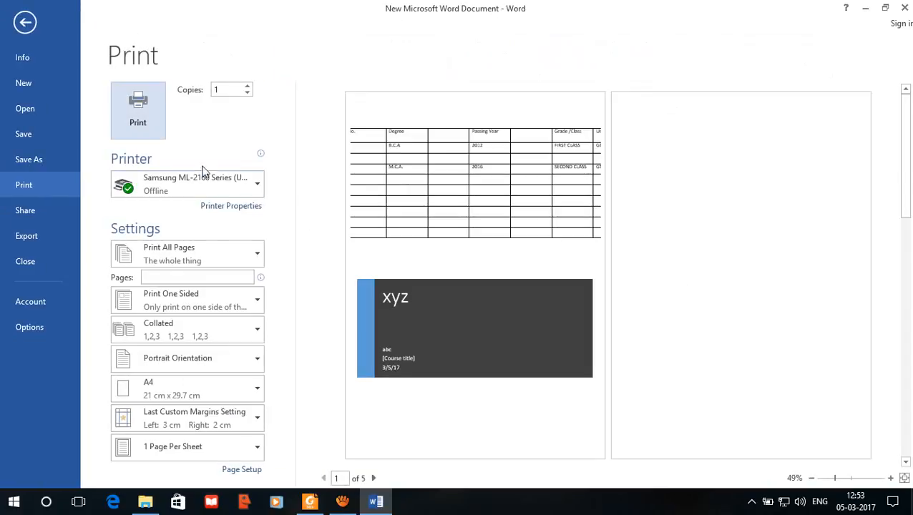
Step: Set the whole document's page orientation to Landscape and return to editing
{"action": "left_click", "coordinate": [255, 456]}
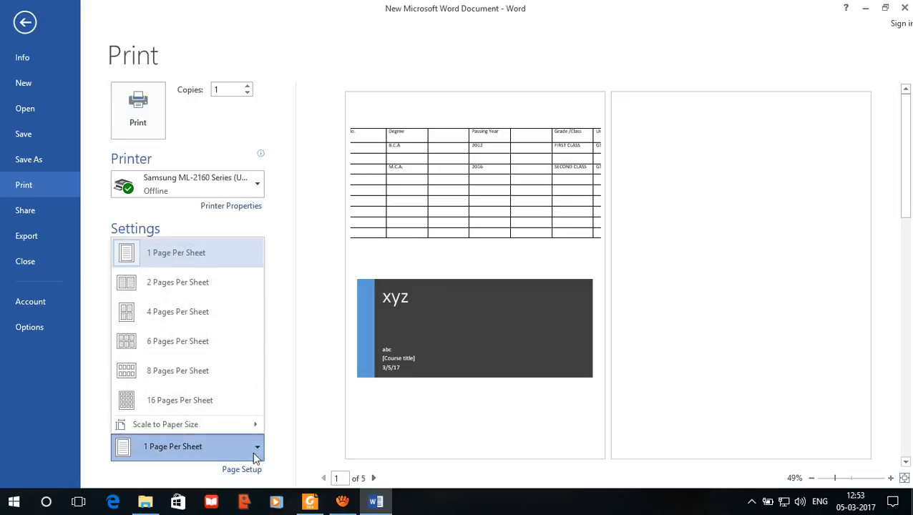
{"action": "left_click", "coordinate": [247, 471]}
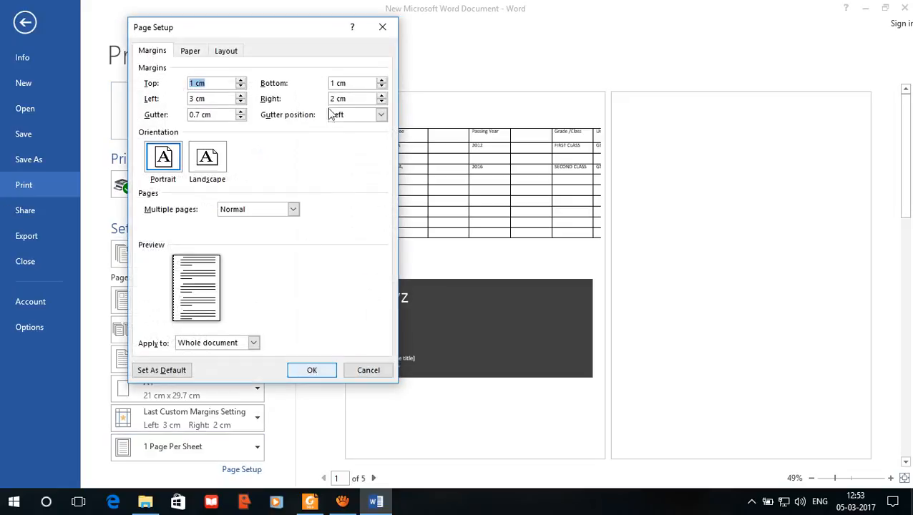
{"action": "left_click", "coordinate": [220, 156]}
{"action": "left_click", "coordinate": [312, 370]}
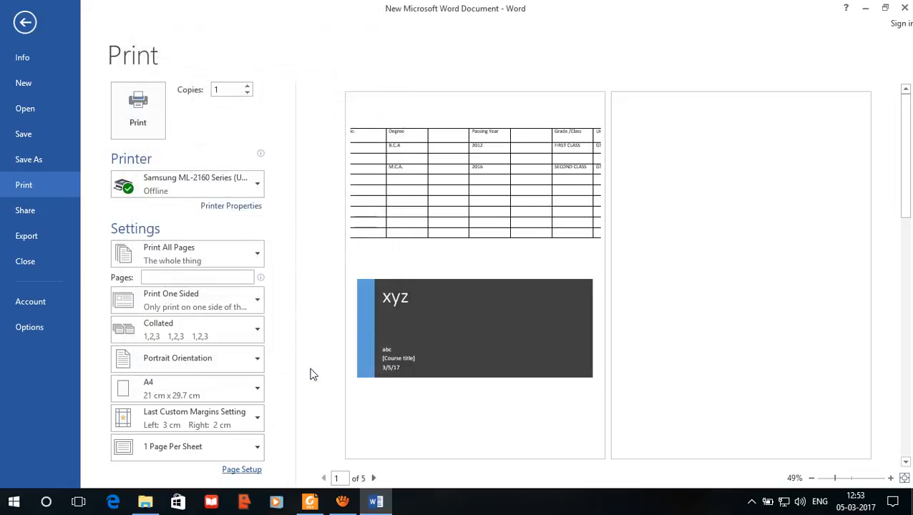
{"action": "left_click", "coordinate": [25, 22]}
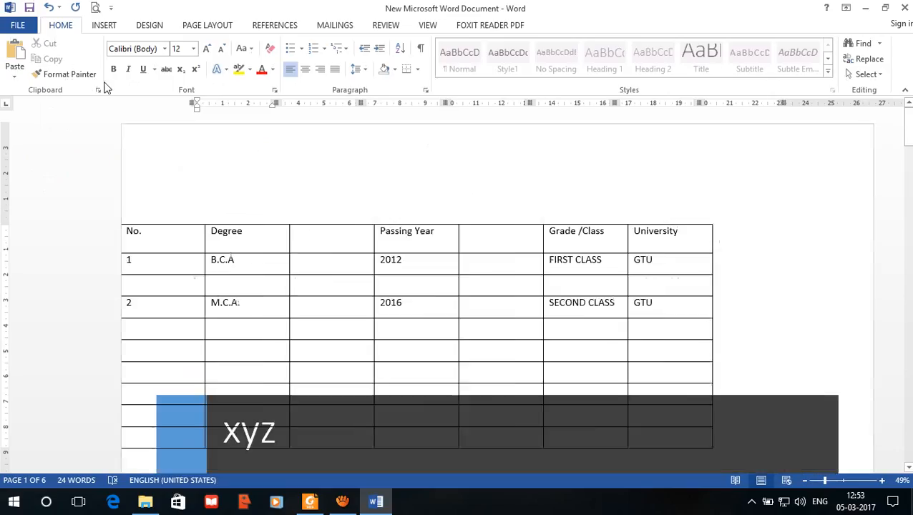
Step: Reposition the table higher and fully inside the page, and delete the dark xyz title block beneath it
{"action": "left_click", "coordinate": [104, 231]}
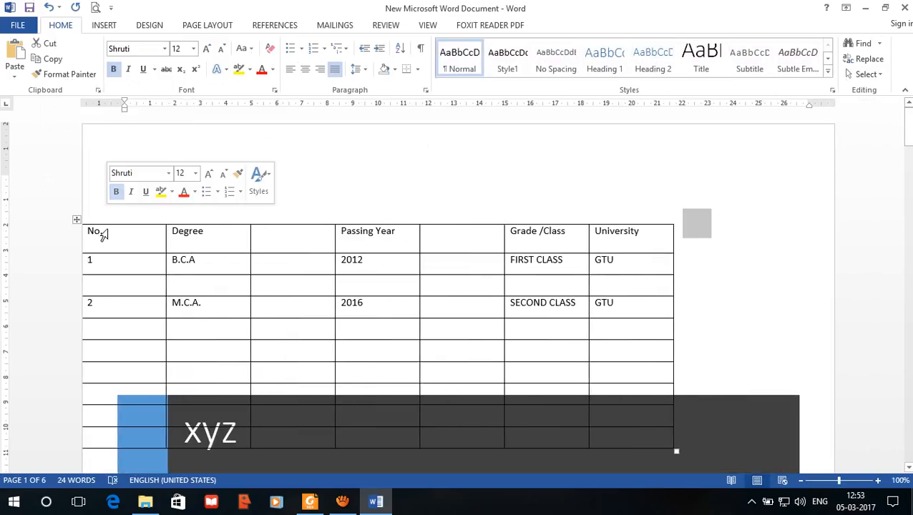
{"action": "left_click_drag", "start_coordinate": [76, 219], "coordinate": [154, 154]}
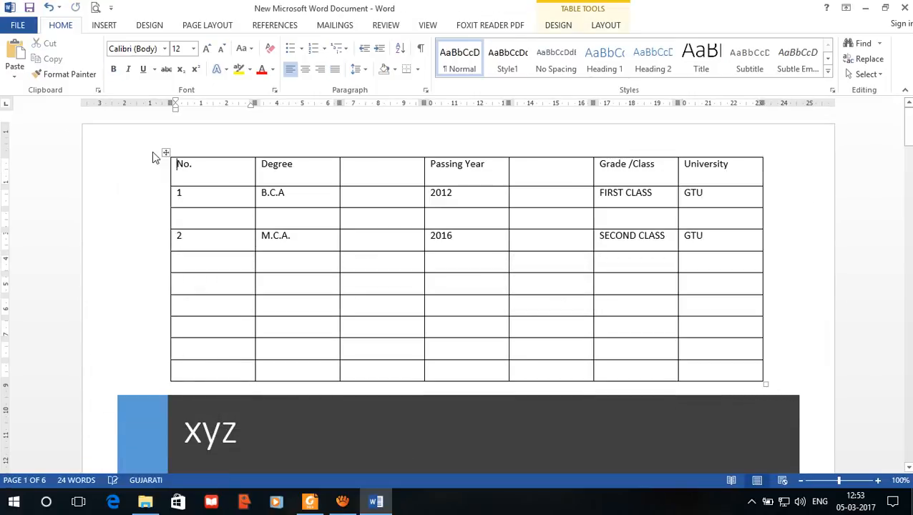
{"action": "left_click", "coordinate": [304, 446]}
{"action": "left_click", "coordinate": [113, 393]}
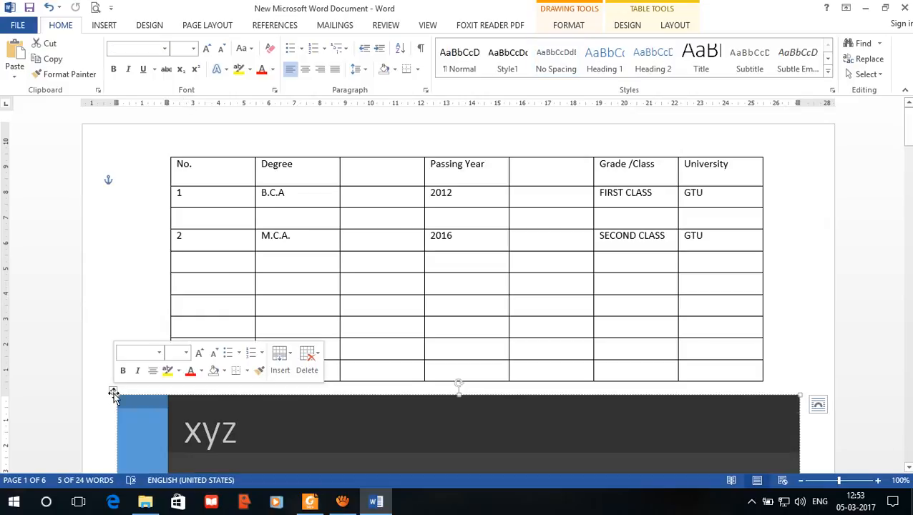
{"action": "key", "text": "BackSpace"}
{"action": "left_click", "coordinate": [118, 395]}
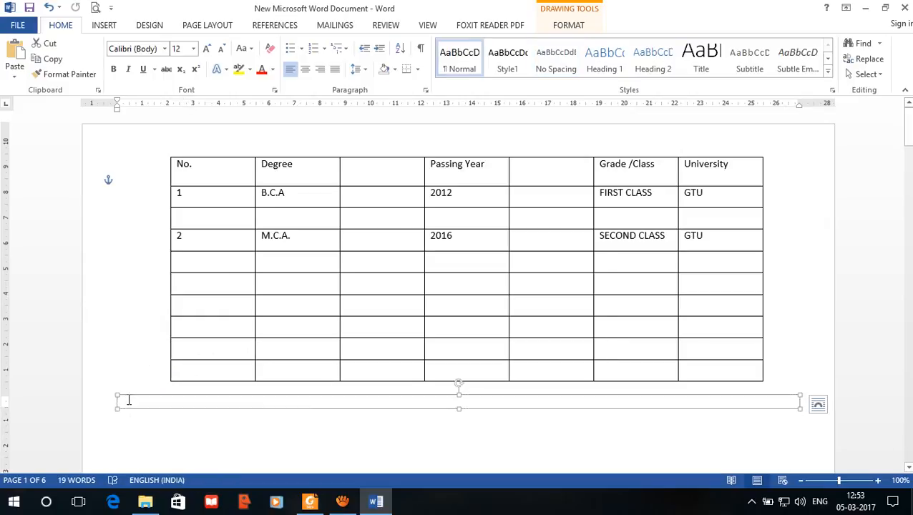
{"action": "key", "text": "BackSpace"}
{"action": "left_click", "coordinate": [362, 279]}
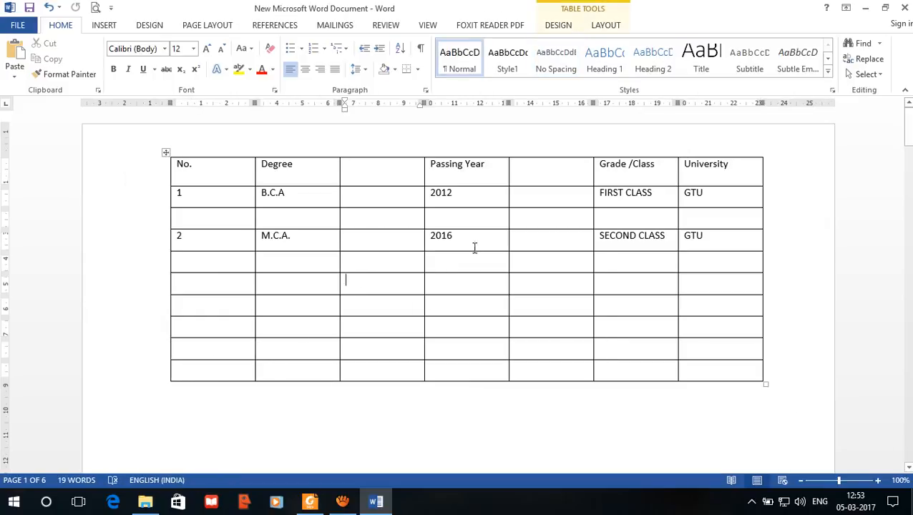
Step: Split the empty cell between M.C.A. and 2016 into 2 columns and 1 row
{"action": "left_click", "coordinate": [498, 197]}
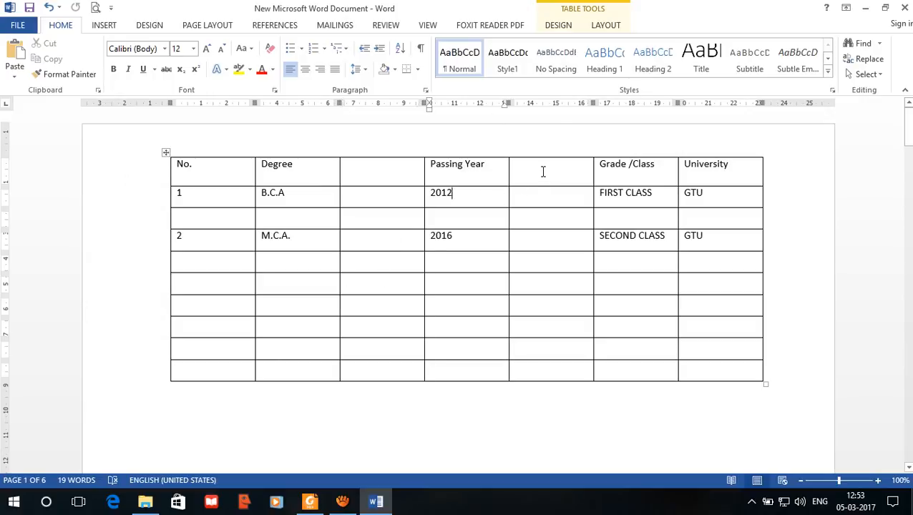
{"action": "left_click", "coordinate": [542, 171]}
{"action": "left_click", "coordinate": [600, 30]}
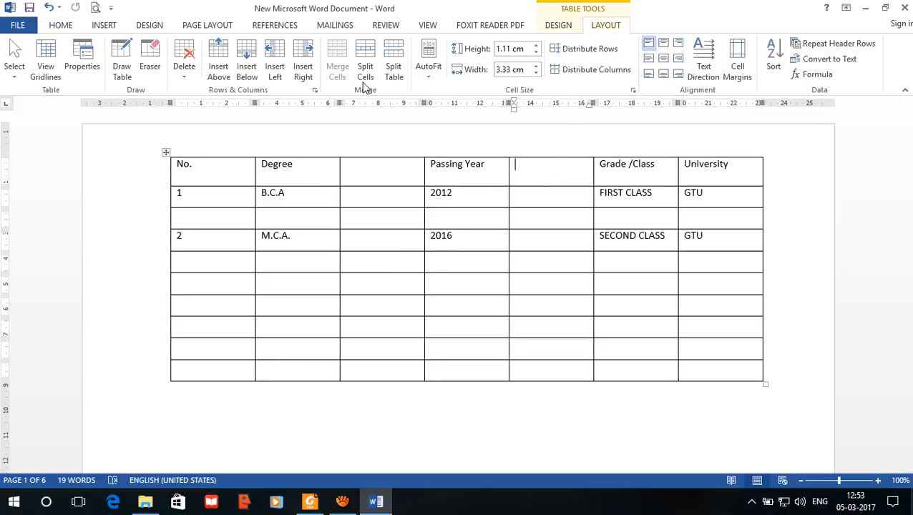
{"action": "left_click", "coordinate": [407, 242]}
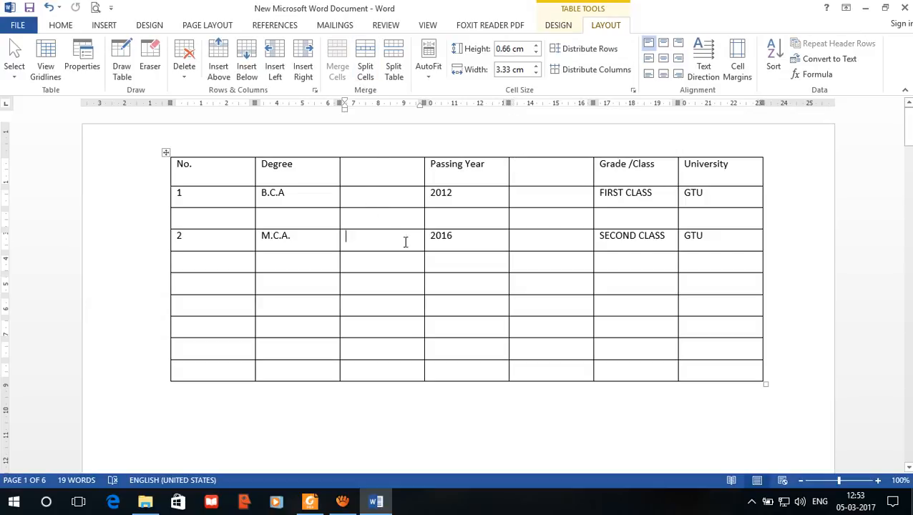
{"action": "left_click", "coordinate": [365, 66]}
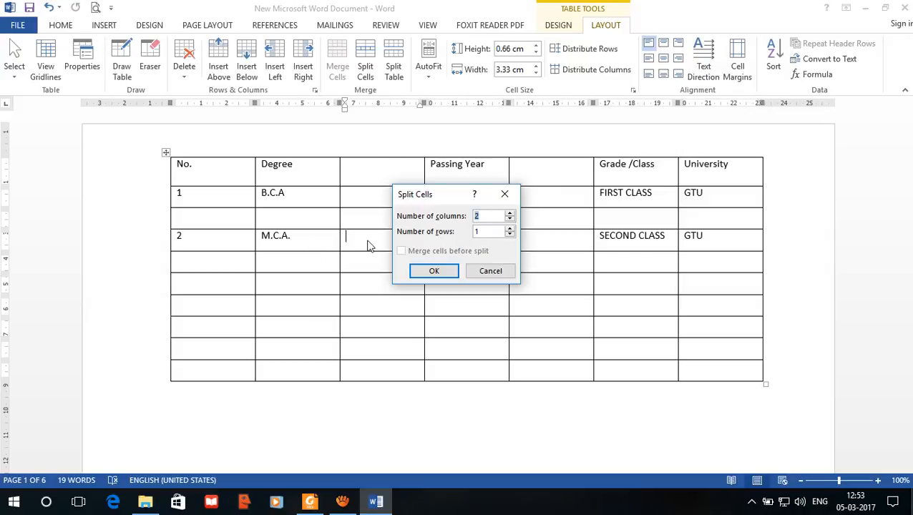
{"action": "left_click", "coordinate": [432, 272]}
{"action": "left_click", "coordinate": [363, 242]}
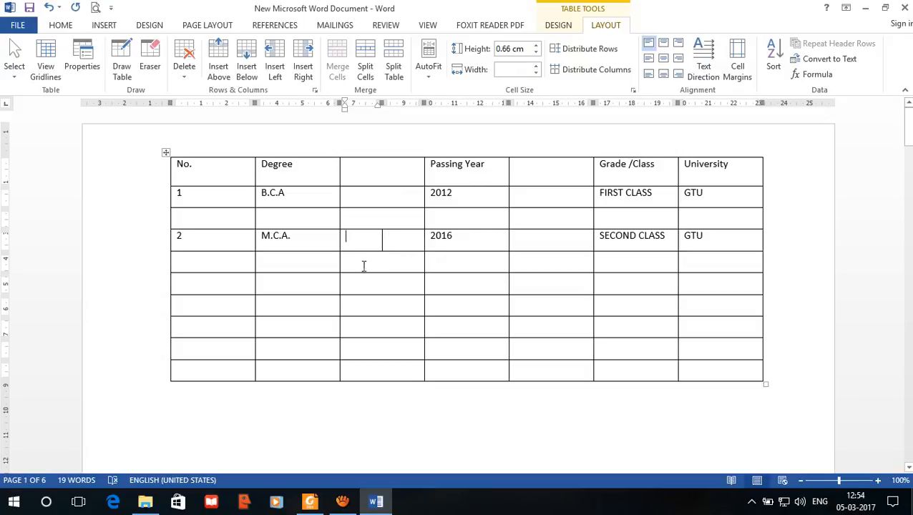
{"action": "left_click", "coordinate": [364, 266]}
{"action": "left_click", "coordinate": [223, 289]}
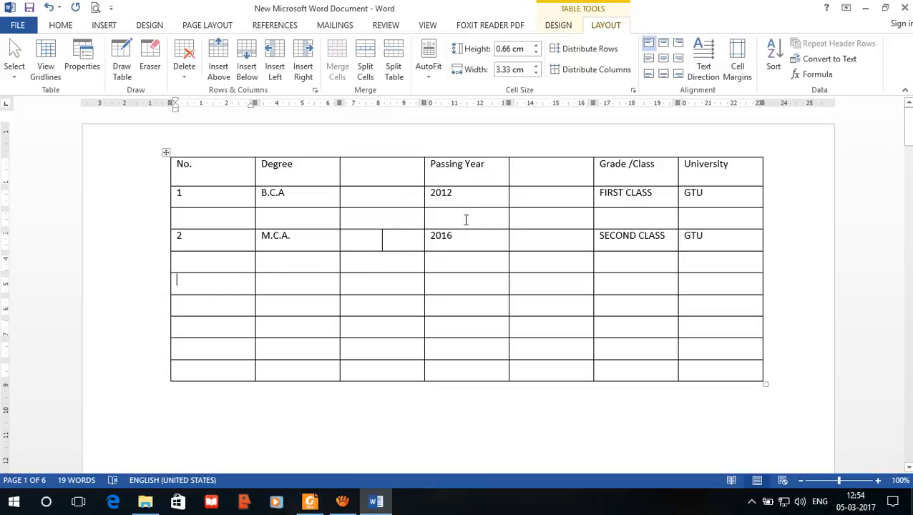
Step: Split the table at its sixth row and place the lower table just beneath the upper one
{"action": "left_click", "coordinate": [395, 68]}
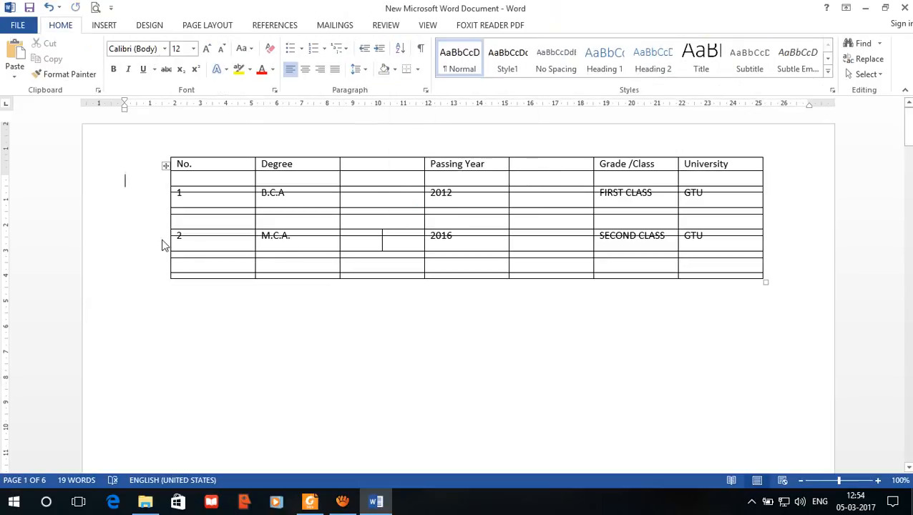
{"action": "left_click_drag", "start_coordinate": [165, 168], "coordinate": [159, 292]}
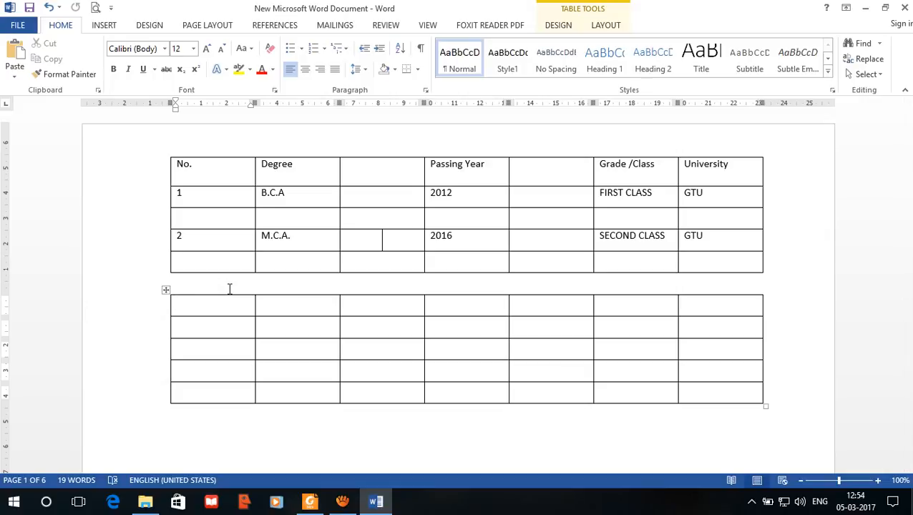
{"action": "left_click", "coordinate": [540, 240]}
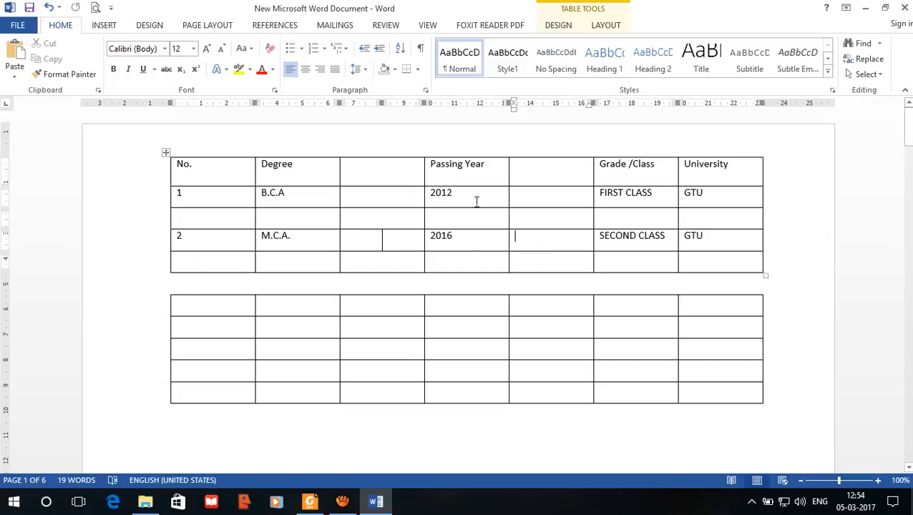
{"action": "left_click", "coordinate": [610, 27]}
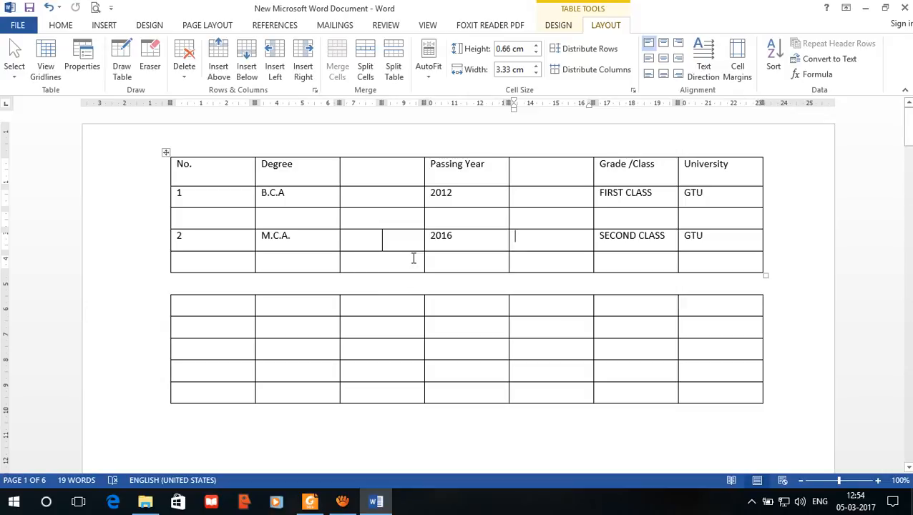
Step: Undo the table split and the preceding edits back to the portrait page with the three-row, five-column qualification table
{"action": "key", "text": "ctrl+z"}
{"action": "key", "text": "ctrl+z"}
{"action": "key", "text": "ctrl+z"}
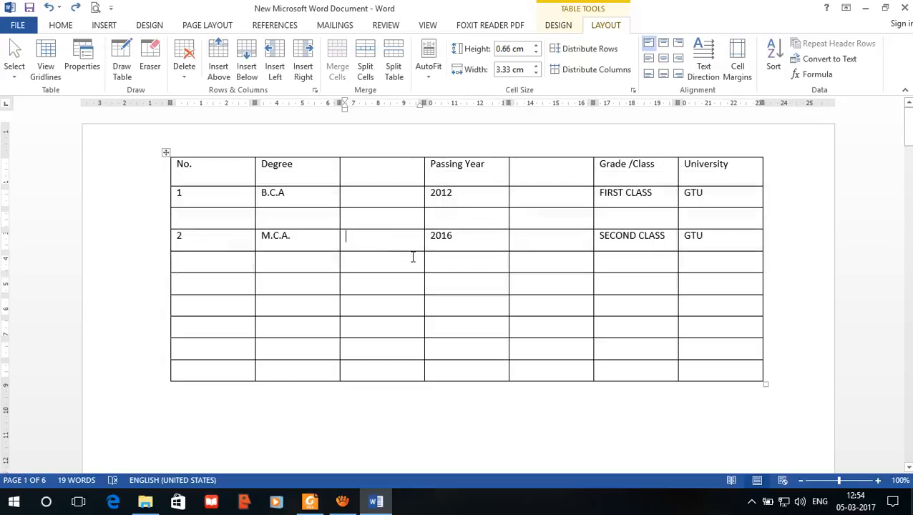
{"action": "key", "text": "ctrl+z"}
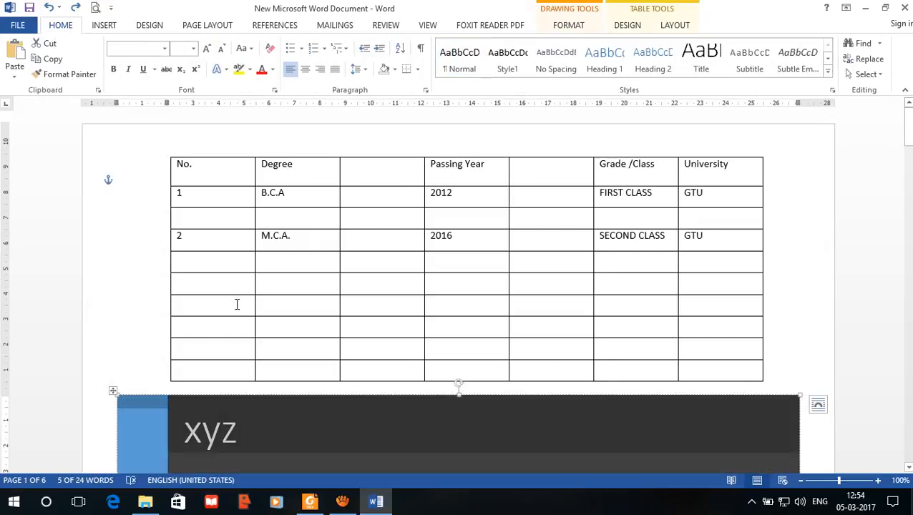
{"action": "key", "text": "ctrl+z"}
{"action": "key", "text": "ctrl+z"}
{"action": "key", "text": "ctrl+z"}
{"action": "key", "text": "ctrl+z"}
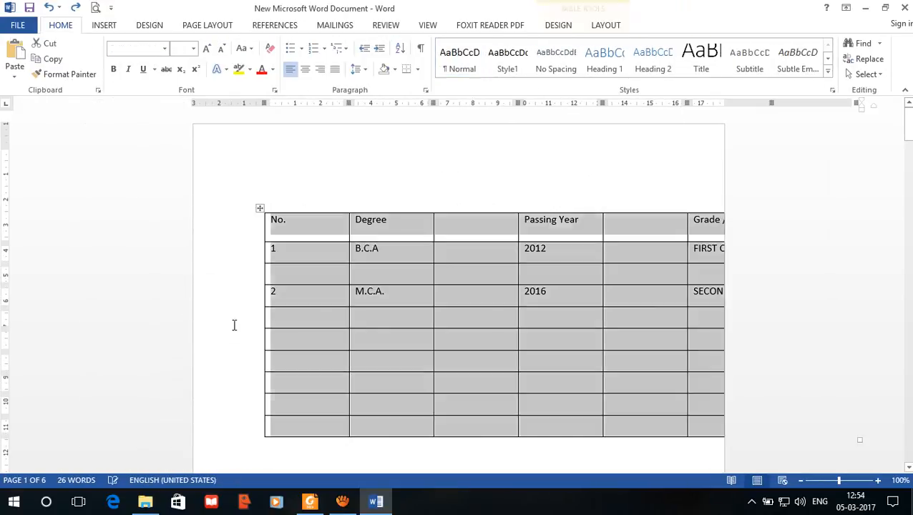
{"action": "key", "text": "ctrl+z"}
{"action": "key", "text": "ctrl+z"}
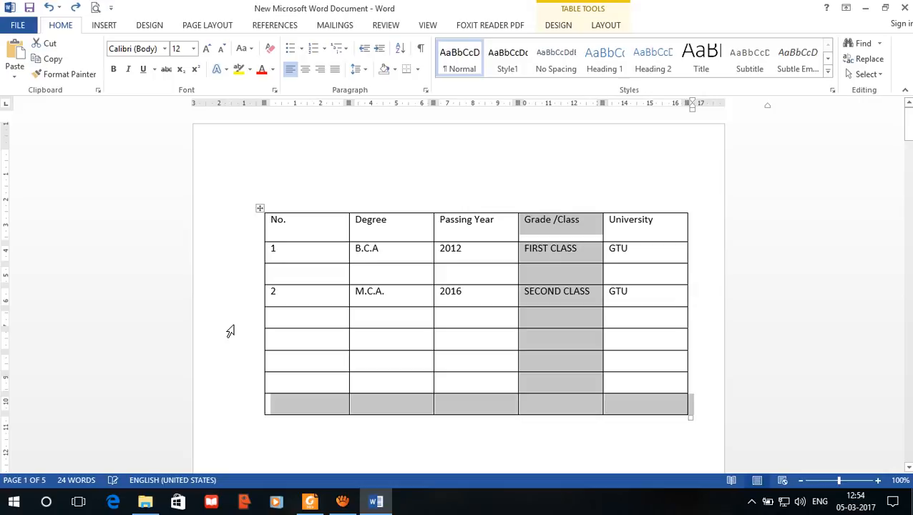
{"action": "key", "text": "ctrl+z"}
{"action": "key", "text": "ctrl+z"}
{"action": "key", "text": "ctrl+z"}
{"action": "key", "text": "ctrl+z"}
{"action": "key", "text": "ctrl+z"}
{"action": "key", "text": "ctrl+z"}
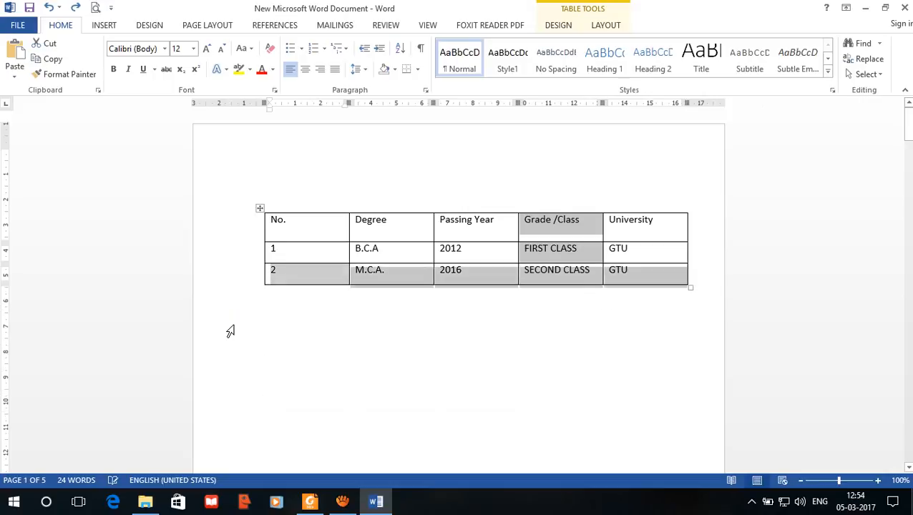
Step: Select all cells of the qualification table and apply AutoFit Contents
{"action": "left_click", "coordinate": [479, 234]}
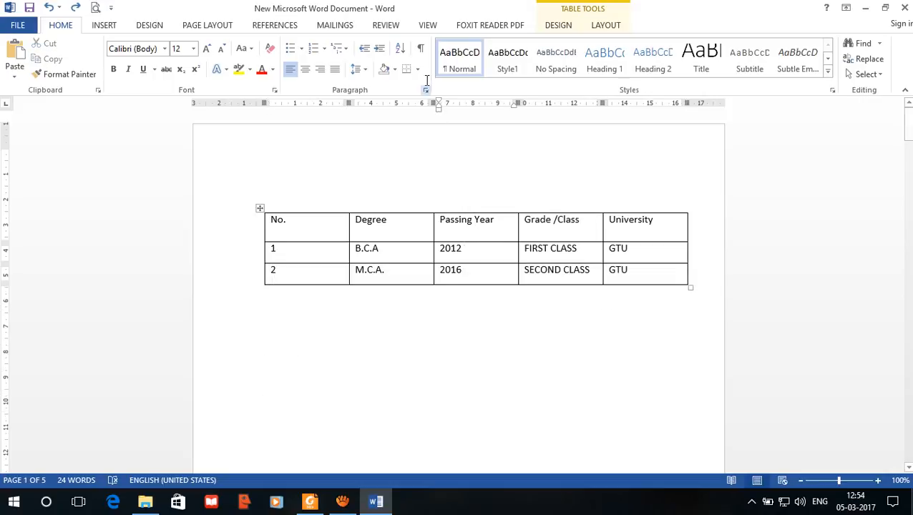
{"action": "left_click", "coordinate": [617, 27]}
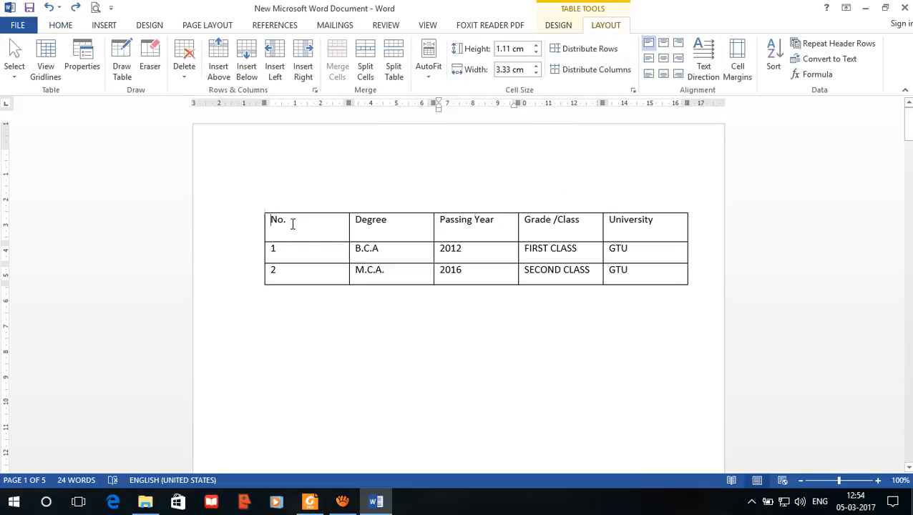
{"action": "left_click_drag", "start_coordinate": [290, 224], "coordinate": [670, 270]}
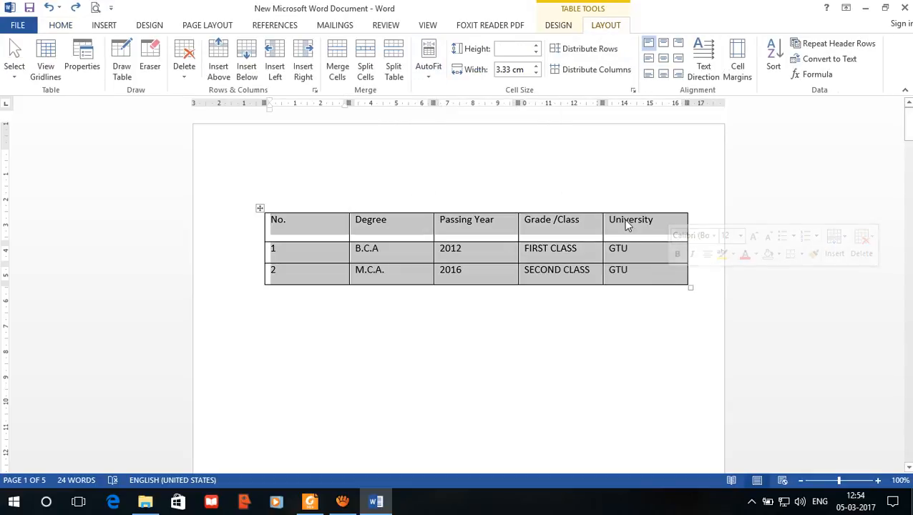
{"action": "left_click", "coordinate": [369, 234]}
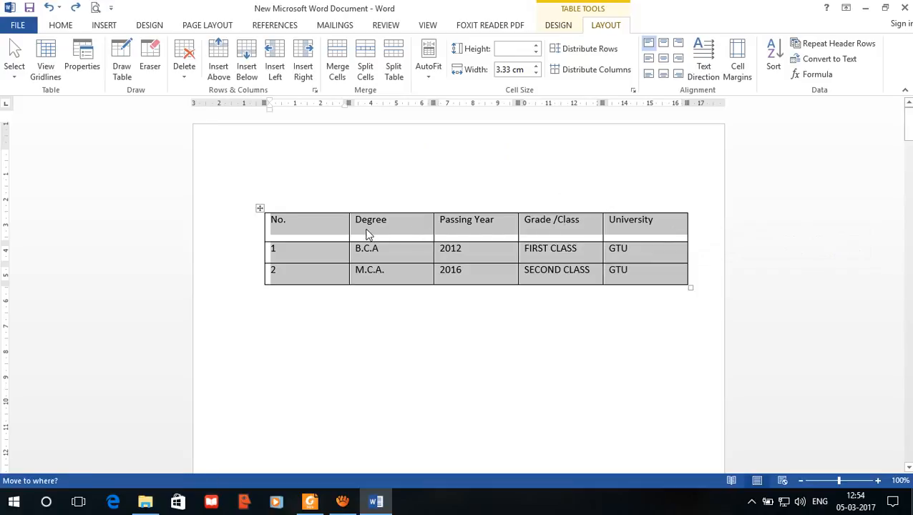
{"action": "left_click", "coordinate": [274, 221]}
{"action": "left_click_drag", "start_coordinate": [272, 219], "coordinate": [654, 276]}
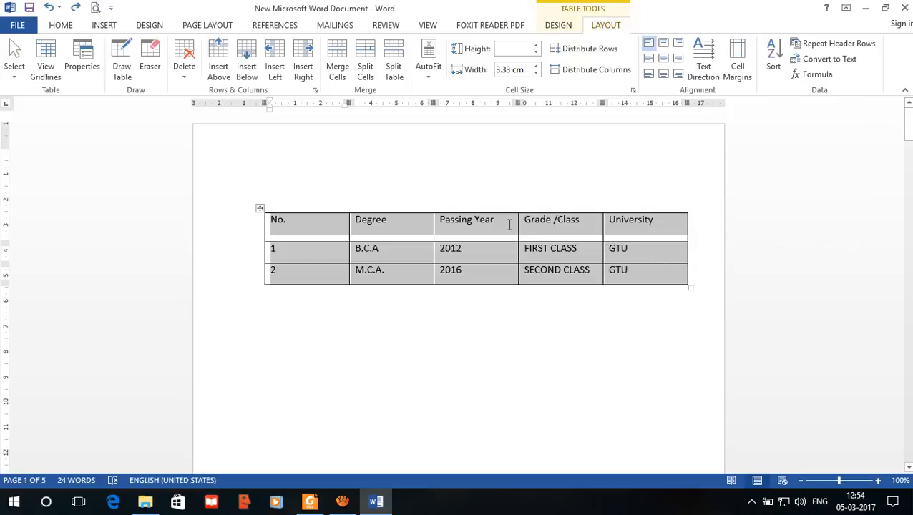
{"action": "left_click", "coordinate": [431, 80]}
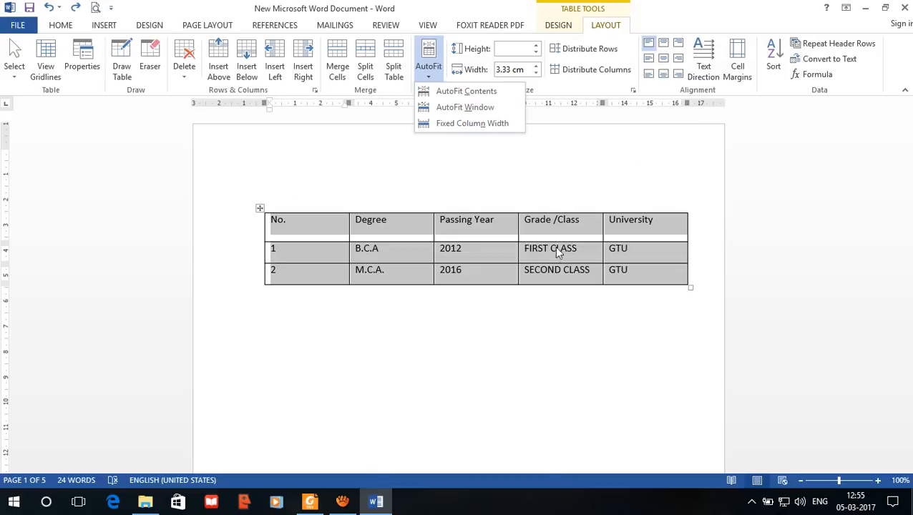
{"action": "left_click", "coordinate": [464, 96]}
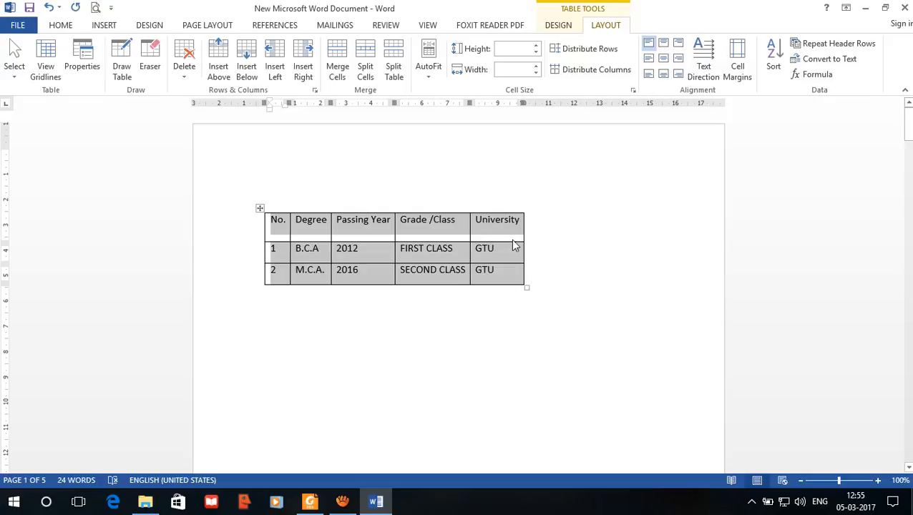
Step: Apply AutoFit Window to the selected table, followed by Fixed Column Width, and deselect it
{"action": "left_click", "coordinate": [429, 79]}
{"action": "left_click", "coordinate": [441, 115]}
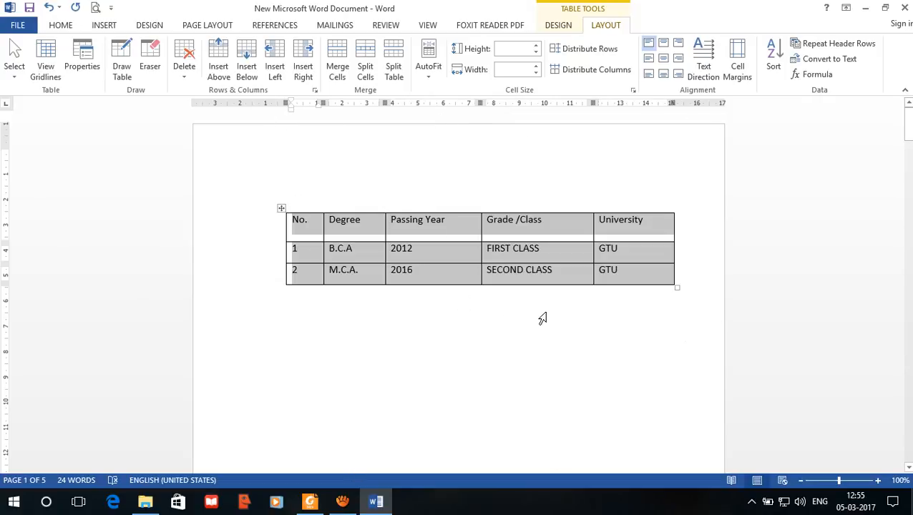
{"action": "left_click", "coordinate": [431, 78]}
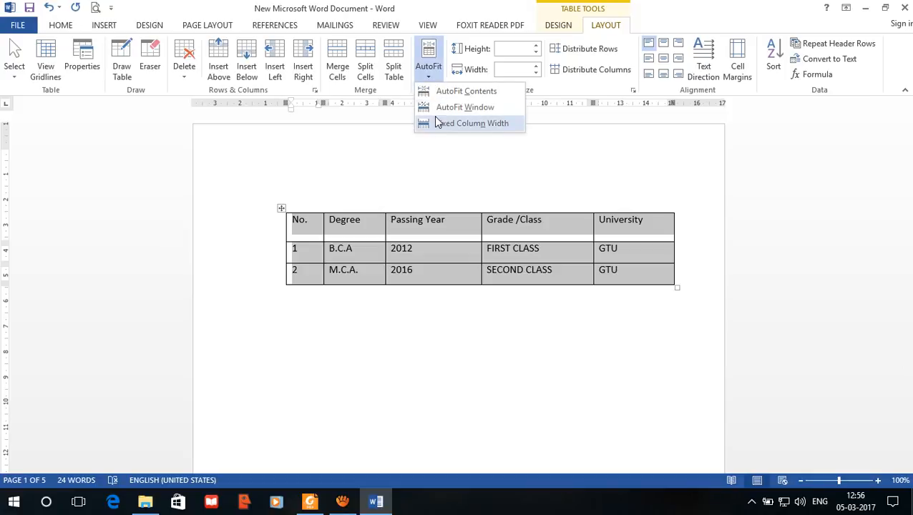
{"action": "left_click", "coordinate": [441, 124]}
{"action": "left_click", "coordinate": [426, 253]}
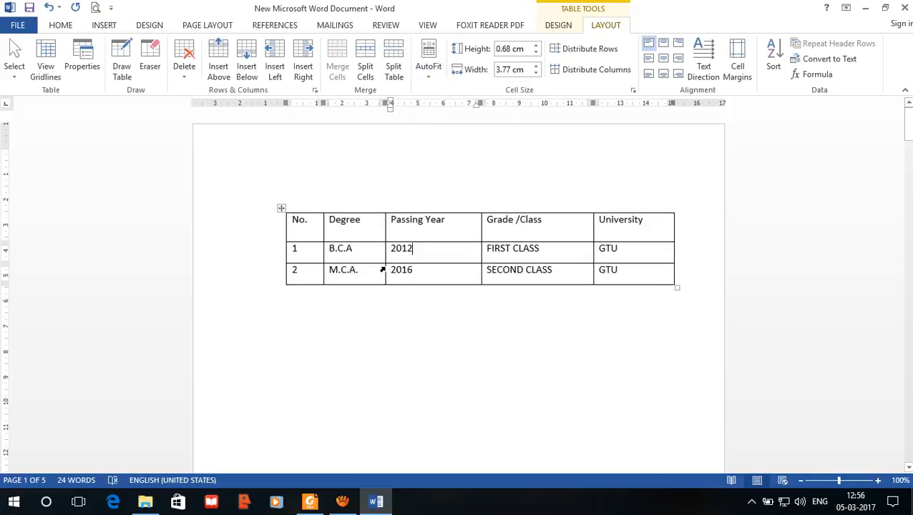
Step: Narrow the Degree, University and Passing Year columns manually by moving their right borders inward
{"action": "mouse_move", "coordinate": [385, 262]}
{"action": "left_mouse_down"}
{"action": "mouse_move", "coordinate": [372, 260]}
{"action": "mouse_move", "coordinate": [382, 257]}
{"action": "left_mouse_up"}
{"action": "left_click", "coordinate": [650, 258]}
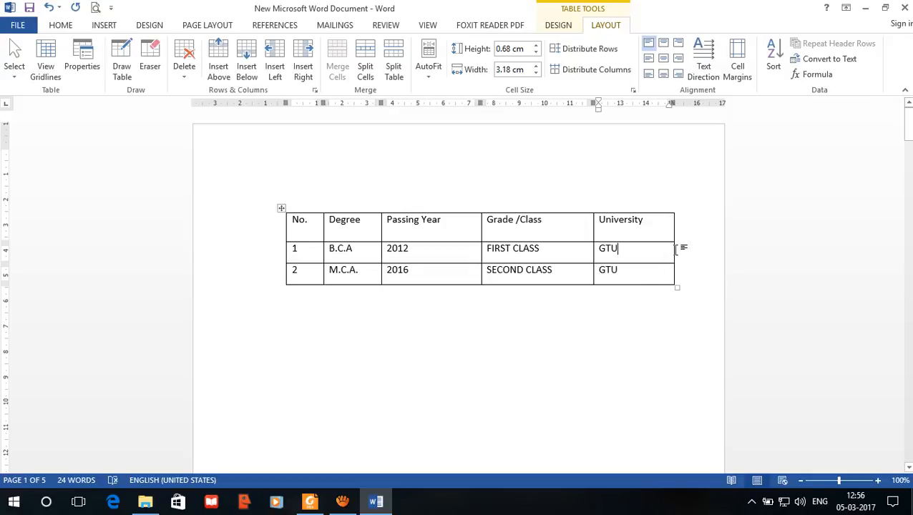
{"action": "left_click_drag", "start_coordinate": [675, 248], "coordinate": [667, 265]}
{"action": "left_click_drag", "start_coordinate": [481, 247], "coordinate": [453, 237]}
Step: Select every cell of the manually resized table and fit its columns to their contents
{"action": "left_click_drag", "start_coordinate": [643, 275], "coordinate": [285, 230]}
{"action": "left_click", "coordinate": [429, 72]}
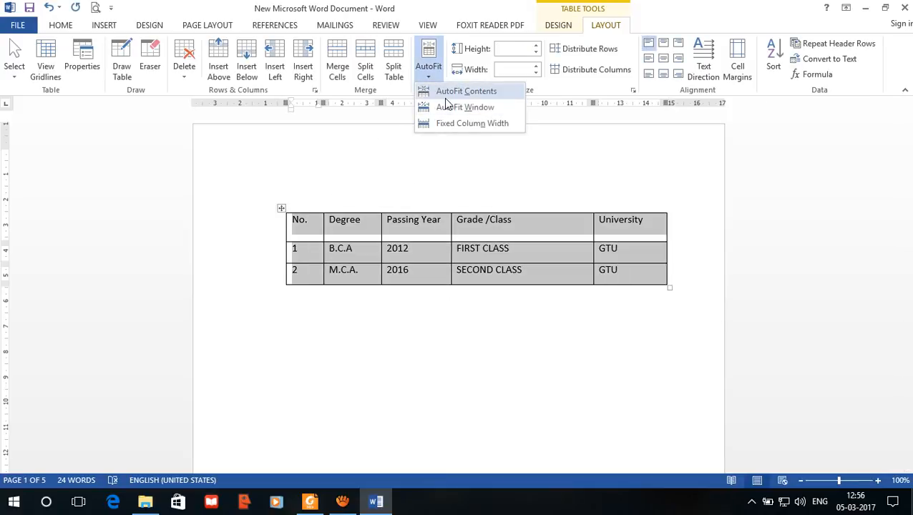
{"action": "left_click", "coordinate": [447, 93]}
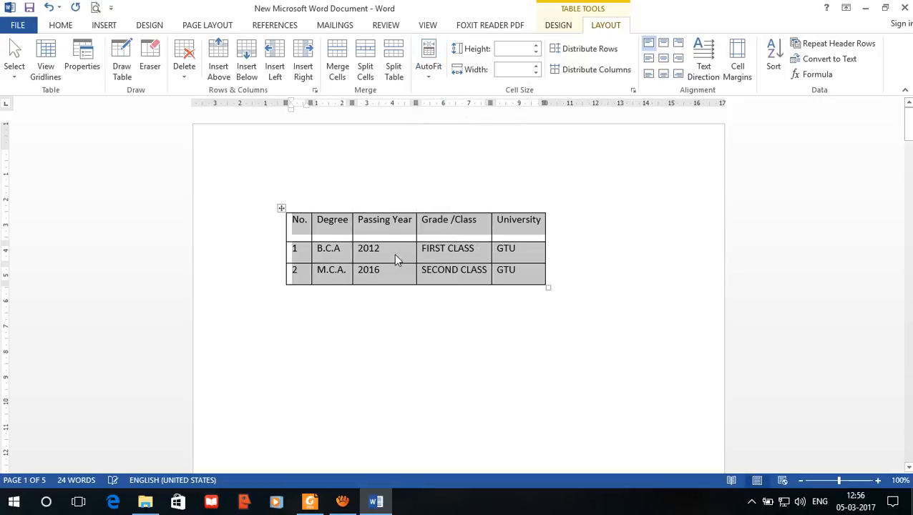
Step: Set the height of all selected table rows to 1.8 cm
{"action": "left_click", "coordinate": [526, 49]}
{"action": "left_click", "coordinate": [537, 52]}
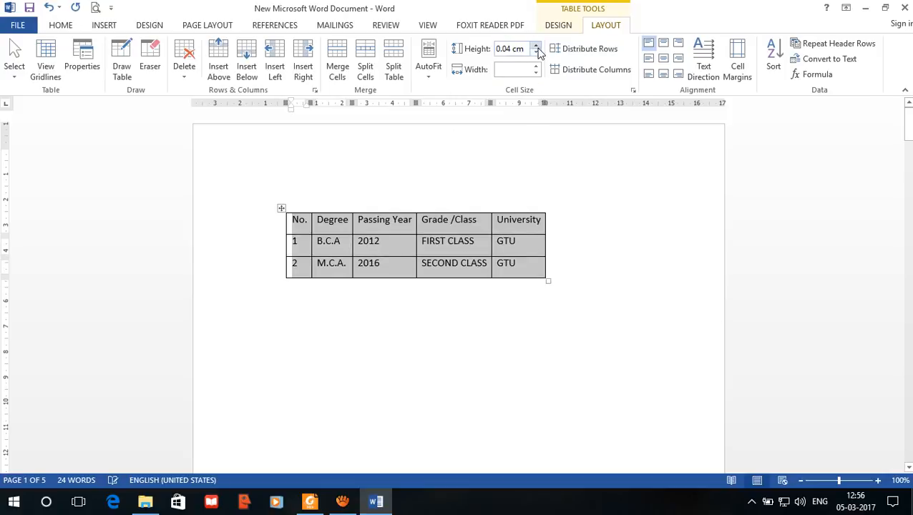
{"action": "left_click_drag", "start_coordinate": [537, 47], "coordinate": [536, 49]}
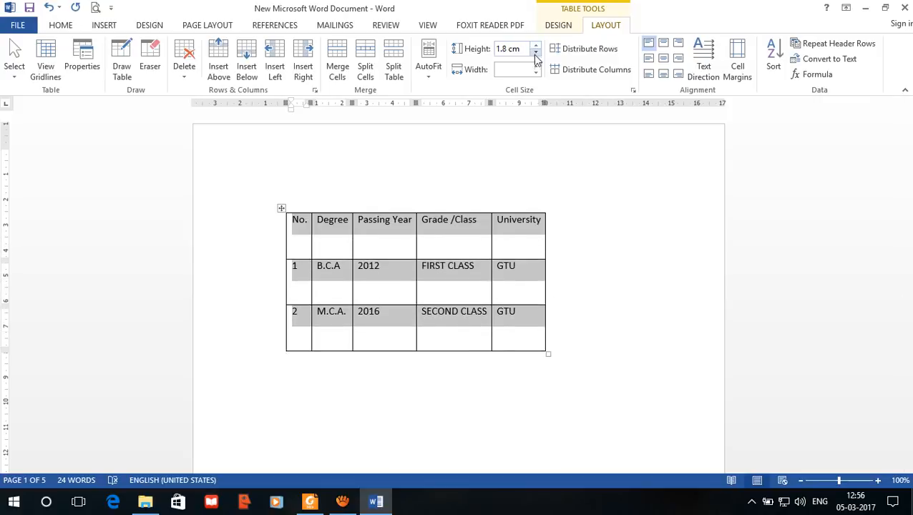
Step: Try narrower and wider column widths on the whole table and place the cursor in the University heading
{"action": "left_click", "coordinate": [536, 71]}
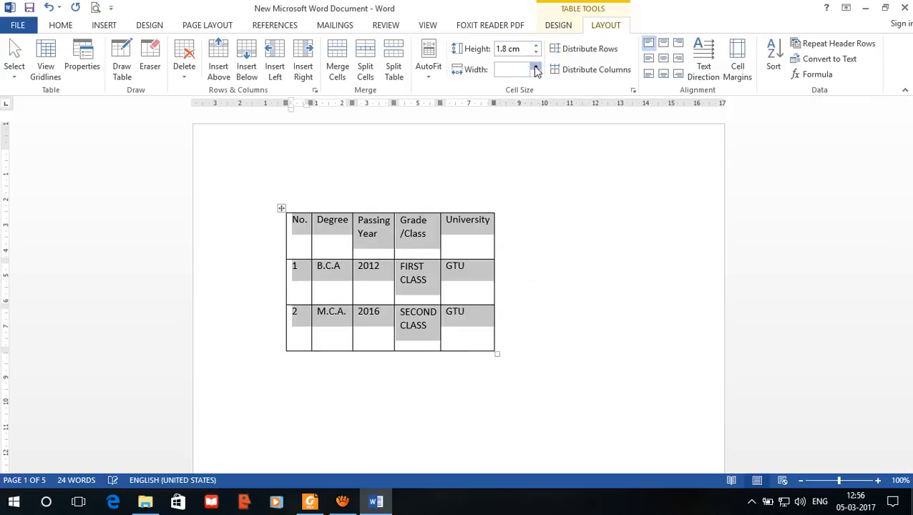
{"action": "left_click", "coordinate": [535, 65]}
{"action": "left_click", "coordinate": [494, 196]}
{"action": "left_click", "coordinate": [410, 240]}
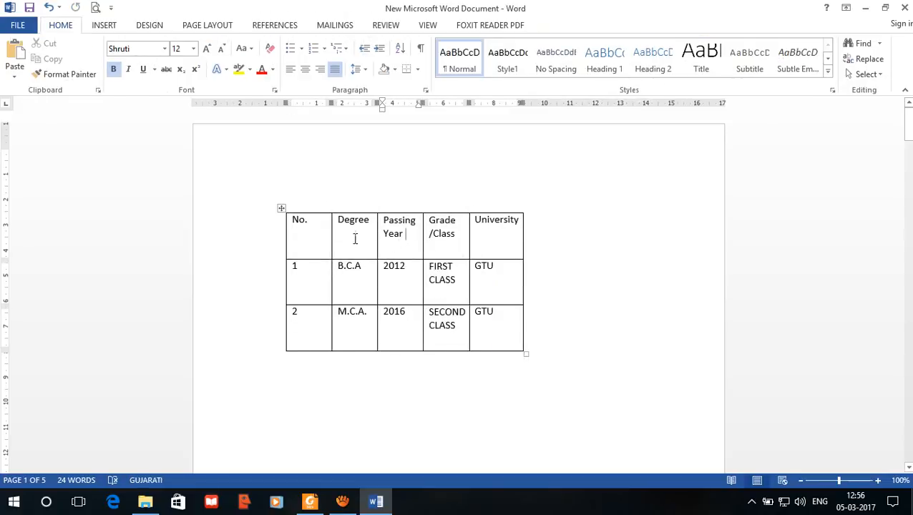
{"action": "left_click", "coordinate": [282, 208]}
{"action": "left_click", "coordinate": [517, 71]}
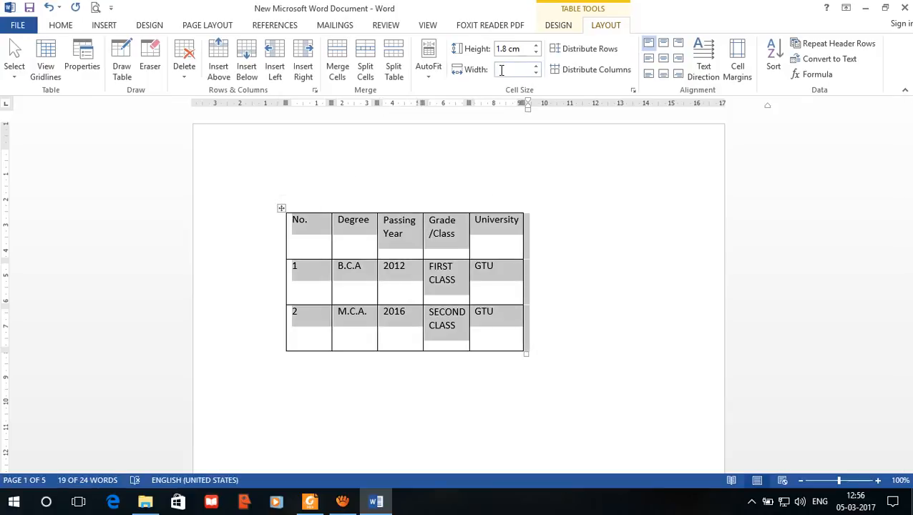
{"action": "left_click", "coordinate": [499, 222]}
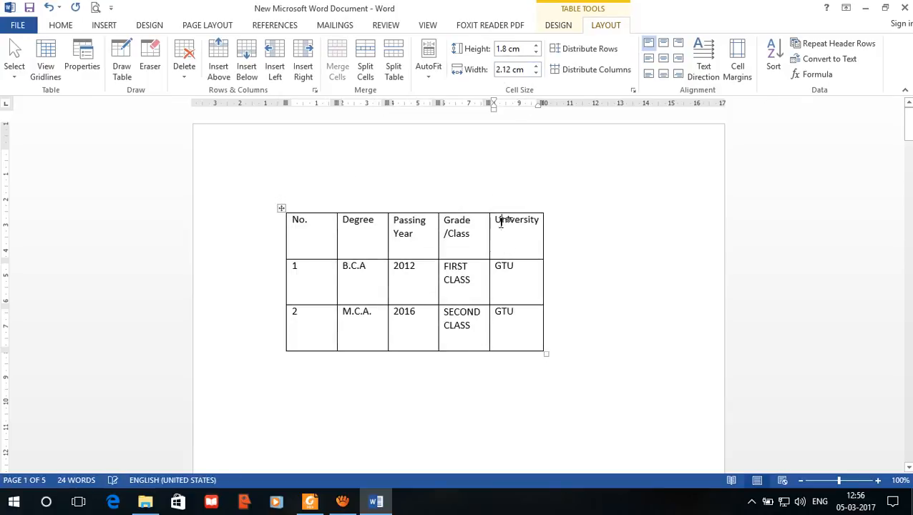
Step: Increase the University column's width to 2.6 cm and then two increments further
{"action": "left_click", "coordinate": [536, 66]}
{"action": "left_click", "coordinate": [536, 66]}
{"action": "left_click", "coordinate": [536, 66]}
{"action": "left_click", "coordinate": [536, 66]}
{"action": "left_click", "coordinate": [536, 66]}
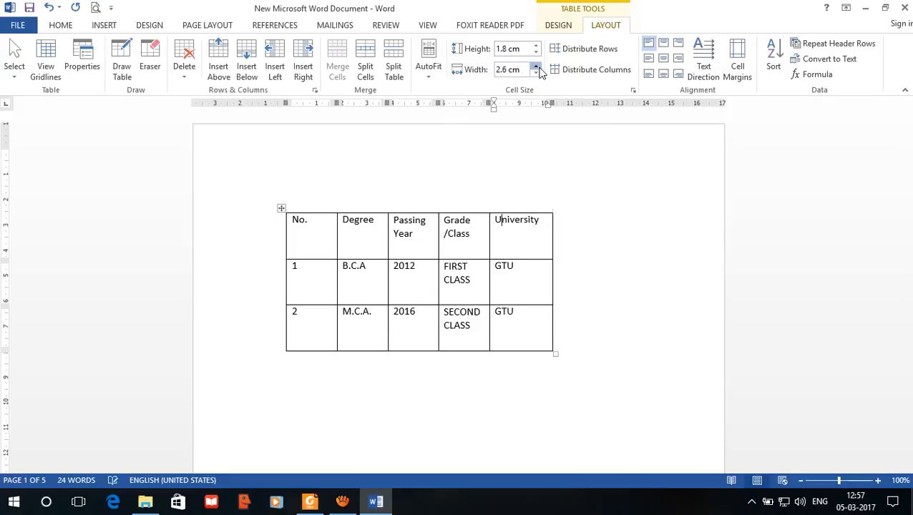
{"action": "left_click", "coordinate": [536, 66]}
{"action": "left_click", "coordinate": [536, 66]}
{"action": "left_click", "coordinate": [536, 67]}
Step: Select the whole table, narrow all its columns as far as their words allow, and try to clear the cell width value
{"action": "left_click", "coordinate": [281, 208]}
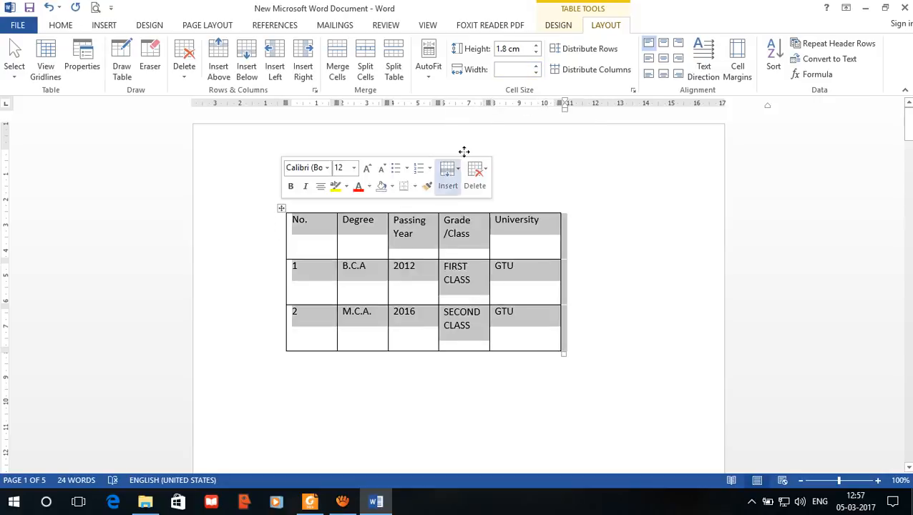
{"action": "left_click", "coordinate": [536, 71]}
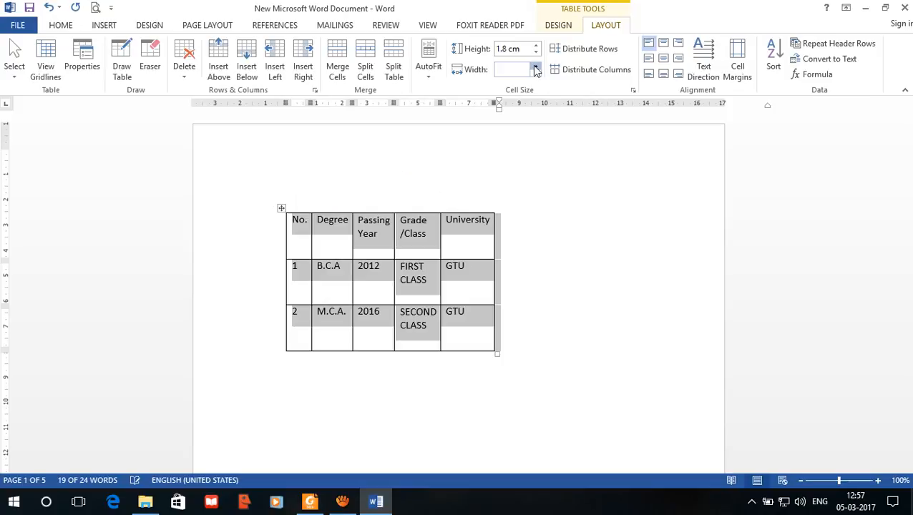
{"action": "left_click", "coordinate": [511, 72]}
{"action": "key", "text": "Delete"}
{"action": "key", "text": "Delete"}
{"action": "key", "text": "Delete"}
{"action": "key", "text": "Delete"}
{"action": "key", "text": "Delete"}
{"action": "key", "text": "Delete"}
Step: Try to clear the cell width and height values for the SECOND CLASS cell
{"action": "left_click", "coordinate": [411, 328]}
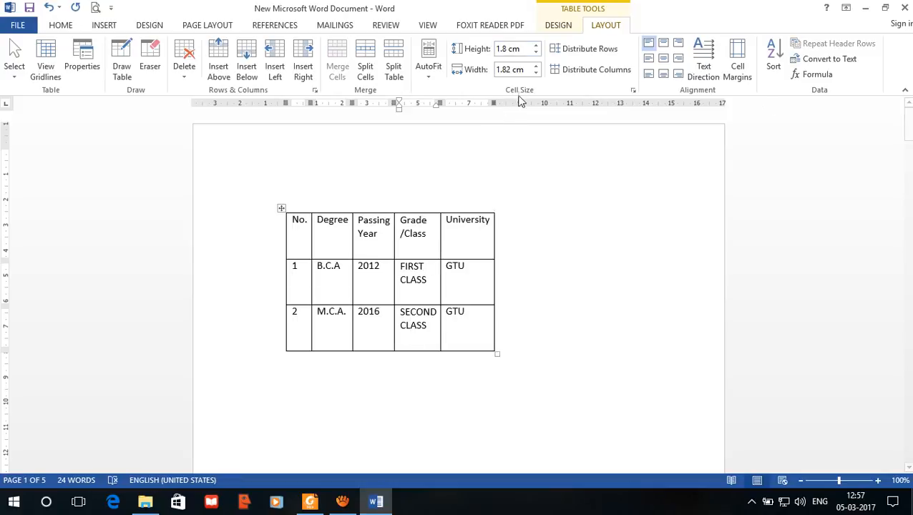
{"action": "left_click_drag", "start_coordinate": [497, 74], "coordinate": [530, 89]}
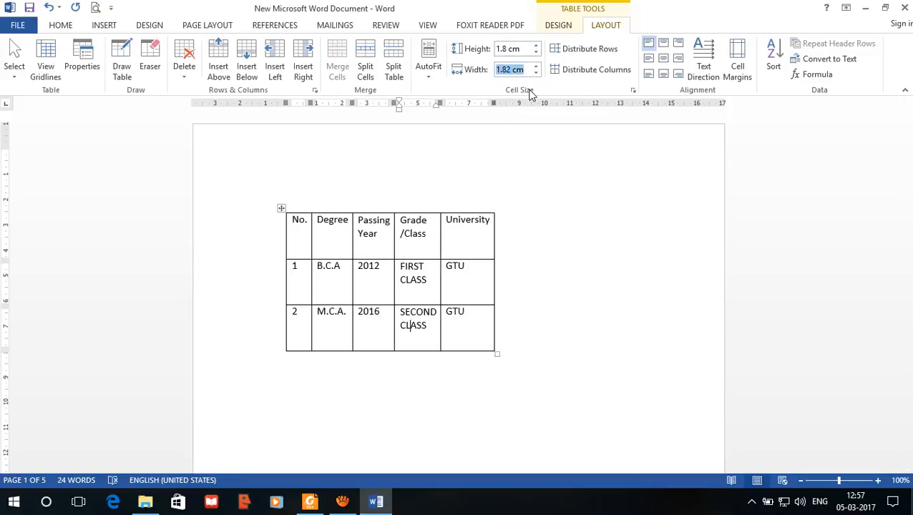
{"action": "key", "text": "Delete"}
{"action": "left_click", "coordinate": [500, 50]}
{"action": "key", "text": "Delete"}
{"action": "key", "text": "Delete"}
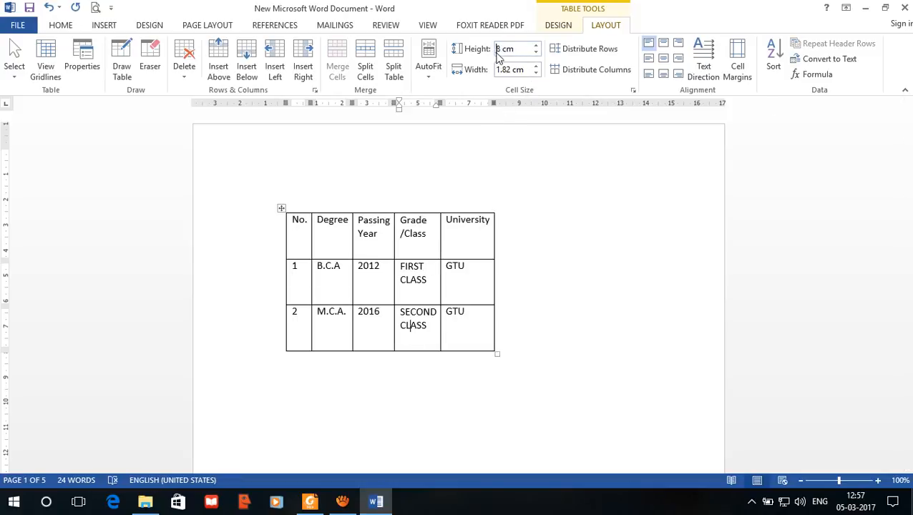
{"action": "key", "text": "Delete"}
{"action": "key", "text": "Delete"}
{"action": "key", "text": "Delete"}
{"action": "key", "text": "Delete"}
{"action": "left_click", "coordinate": [476, 221]}
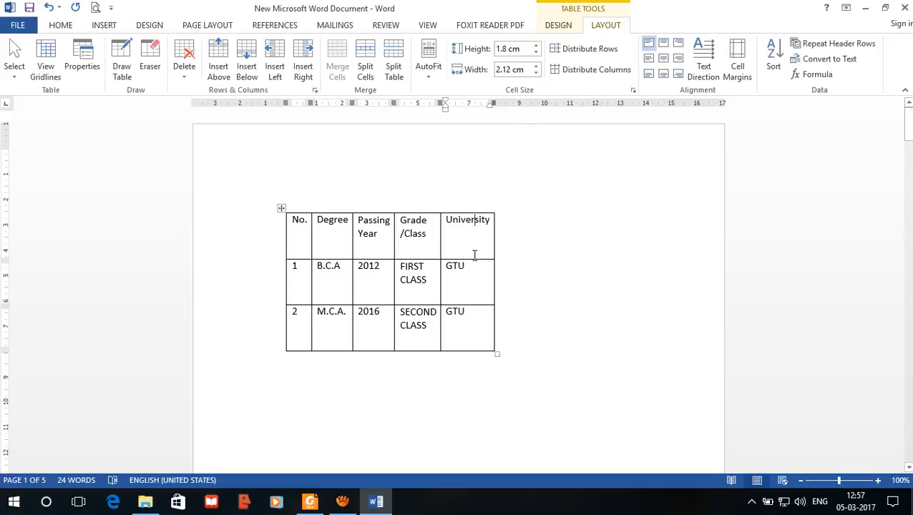
Step: Select the whole table and try to clear its row height value
{"action": "left_click", "coordinate": [281, 208]}
{"action": "left_click", "coordinate": [526, 52]}
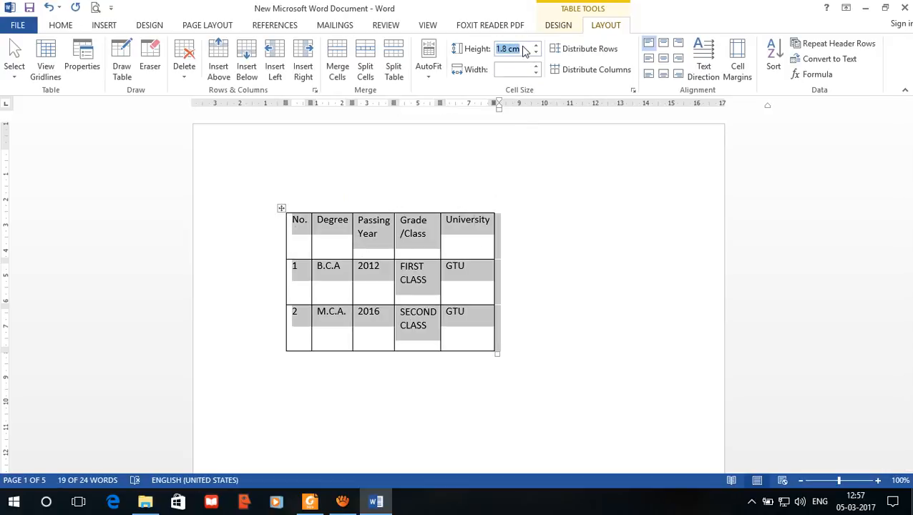
{"action": "key", "text": "Delete"}
{"action": "left_click", "coordinate": [502, 236]}
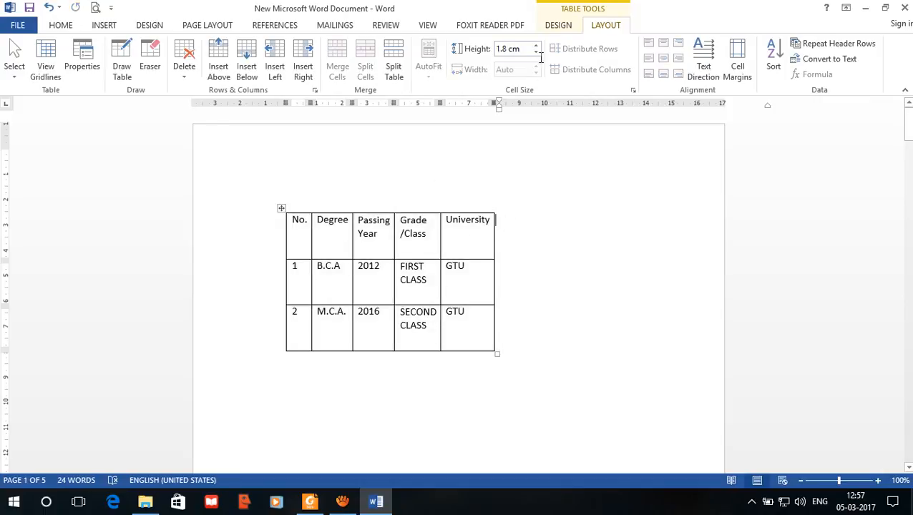
Step: Reduce the row height of the whole table to 1.1 cm and AutoFit its columns to their contents
{"action": "left_click", "coordinate": [281, 208]}
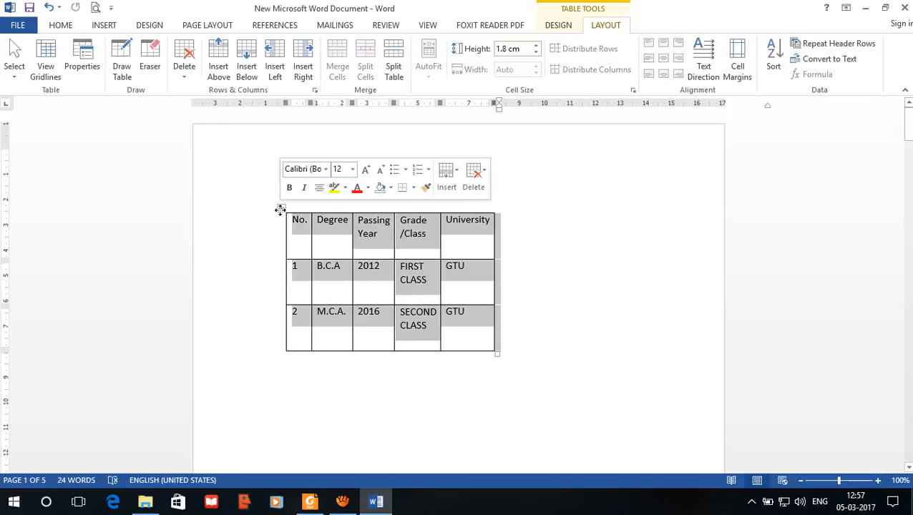
{"action": "left_click", "coordinate": [536, 53]}
{"action": "left_click", "coordinate": [536, 53]}
{"action": "left_click", "coordinate": [536, 53]}
{"action": "left_click", "coordinate": [536, 53]}
{"action": "left_click", "coordinate": [536, 53]}
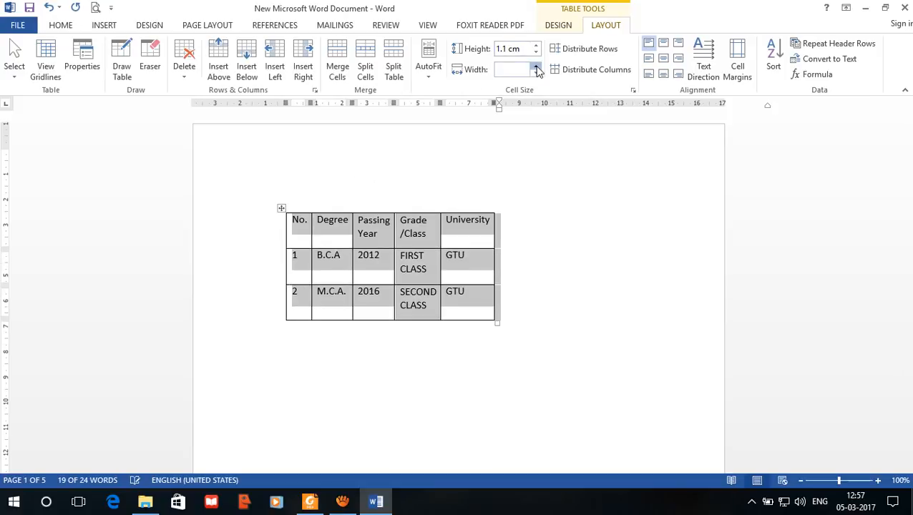
{"action": "left_click", "coordinate": [429, 69]}
{"action": "left_click", "coordinate": [436, 90]}
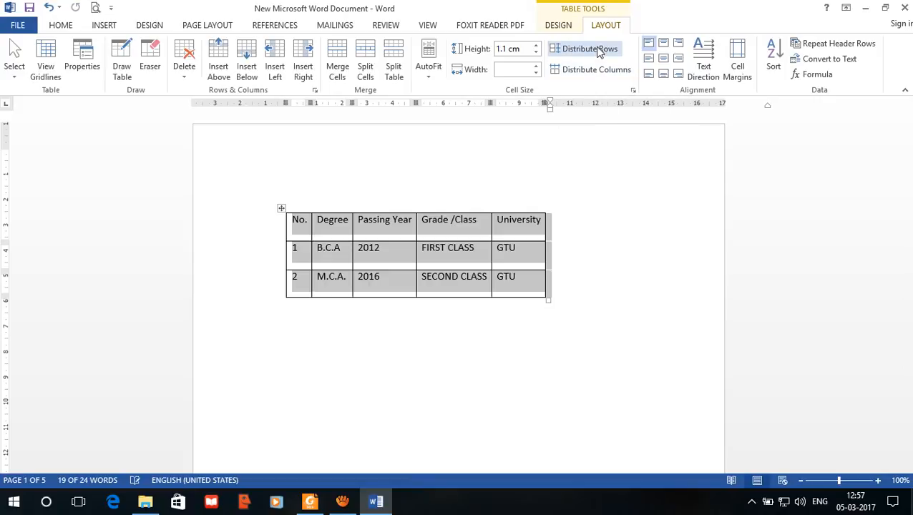
Step: Try Distribute Rows on the B.C.A row alone, and apply it to the B.C.A and M.C.A. rows together
{"action": "left_click", "coordinate": [502, 230]}
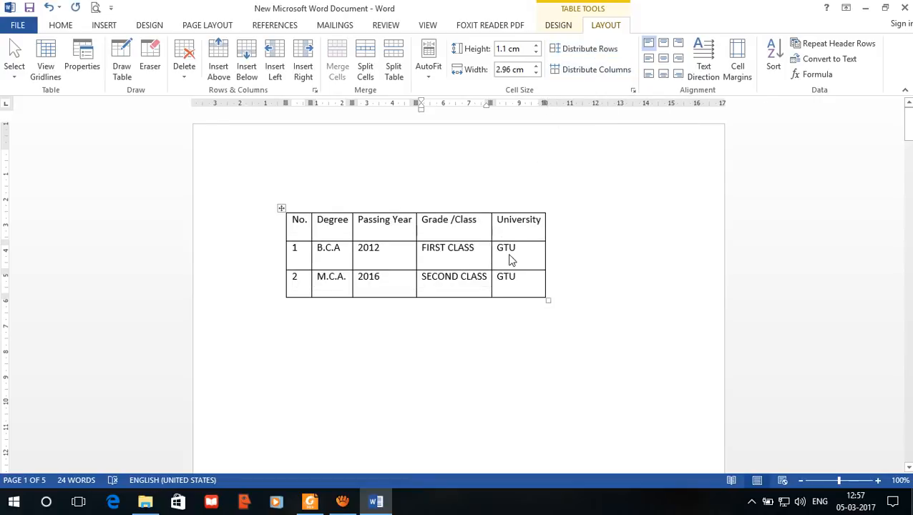
{"action": "left_click_drag", "start_coordinate": [510, 260], "coordinate": [301, 257]}
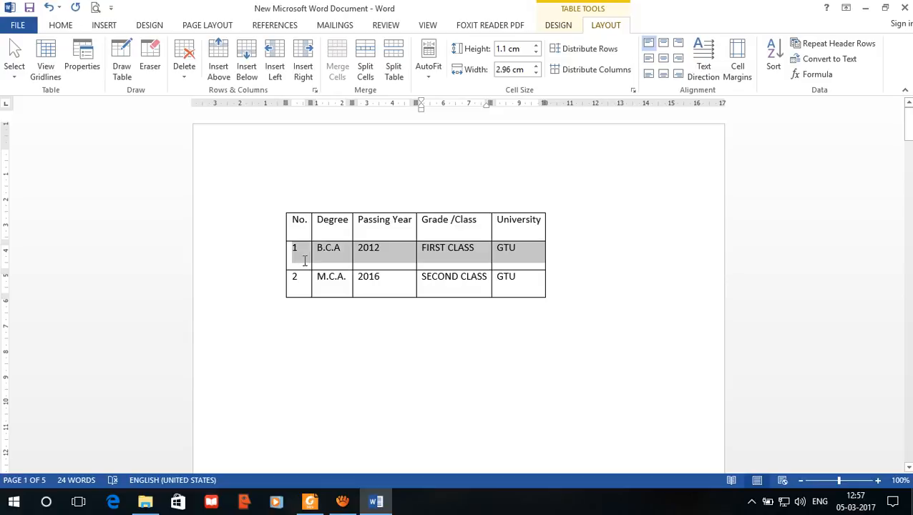
{"action": "left_click", "coordinate": [578, 56]}
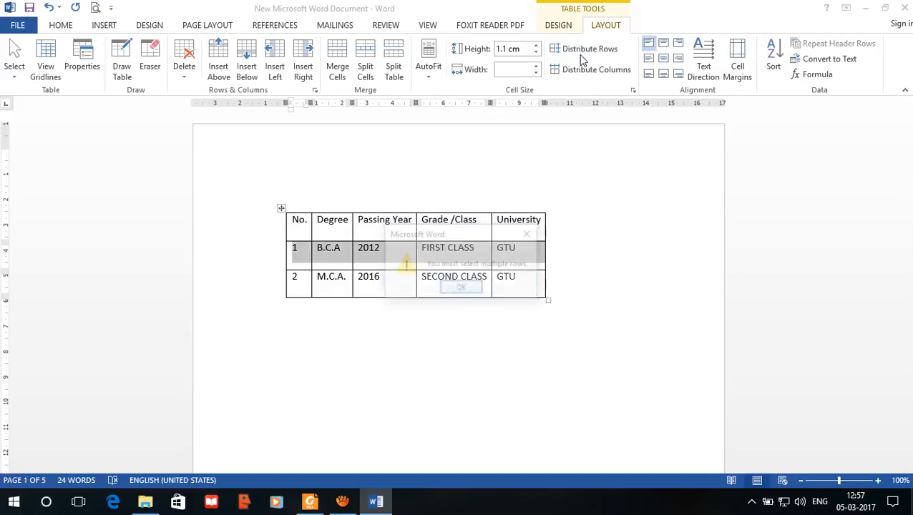
{"action": "left_click", "coordinate": [472, 288]}
{"action": "left_click_drag", "start_coordinate": [521, 284], "coordinate": [300, 259]}
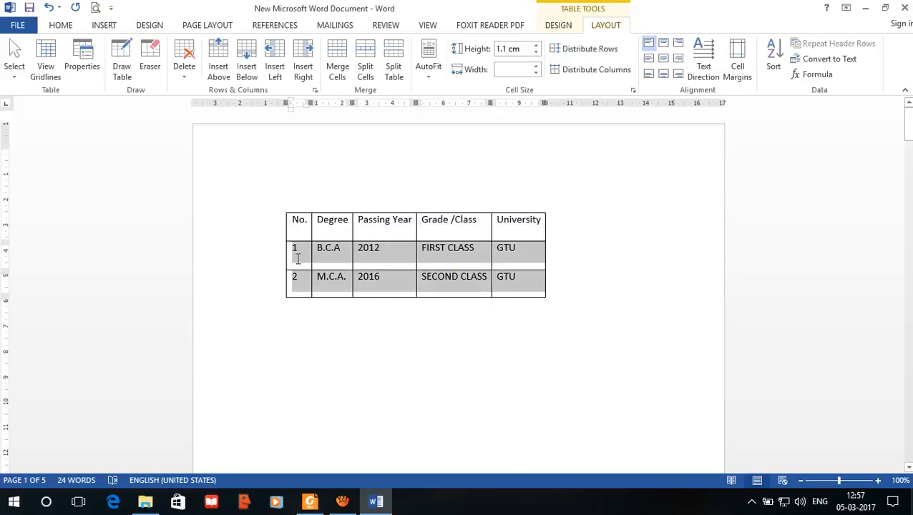
{"action": "left_click", "coordinate": [591, 51]}
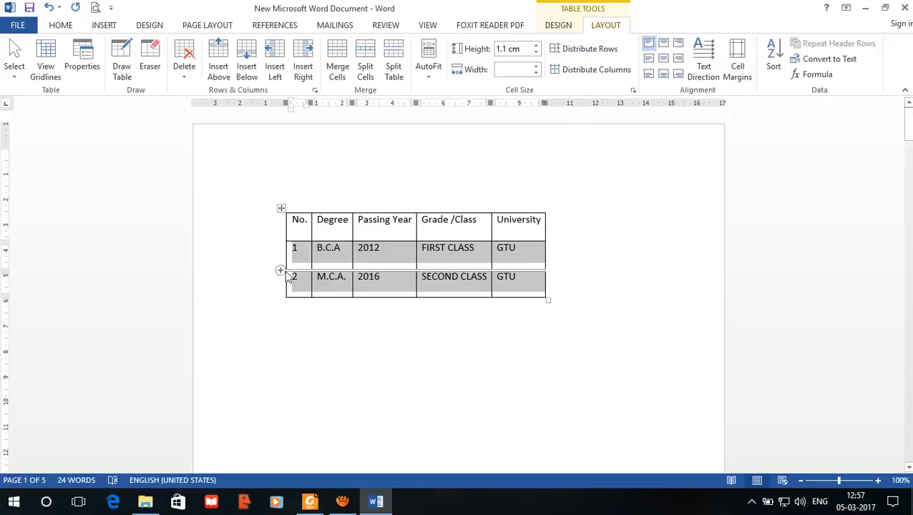
Step: Distribute the table's columns to equal widths
{"action": "left_click", "coordinate": [324, 267]}
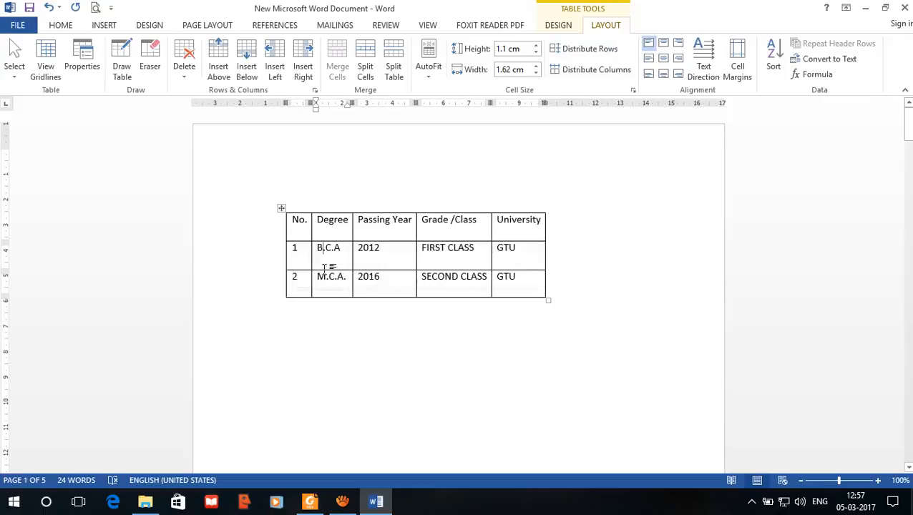
{"action": "left_click", "coordinate": [326, 276]}
{"action": "left_click", "coordinate": [594, 69]}
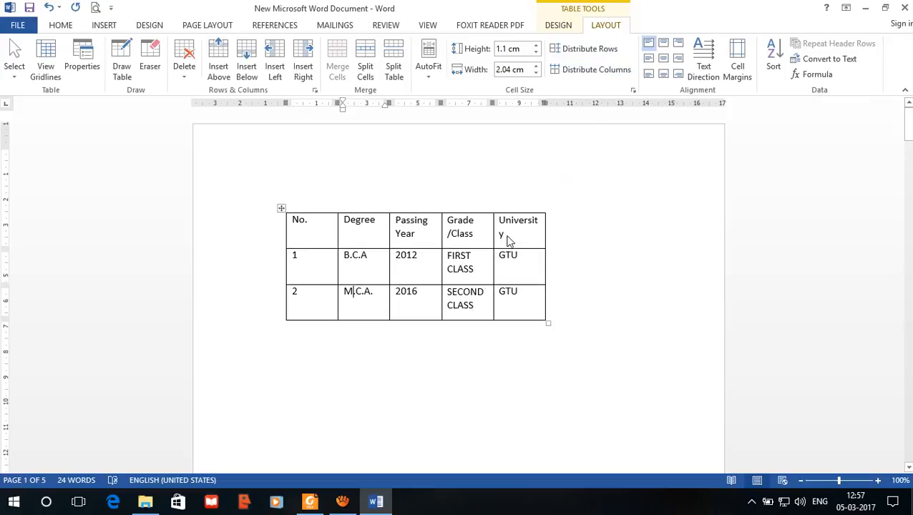
Step: Widen the University, Grade/Class and Passing Year columns by moving their borders so University and Passing Year each fit on one line
{"action": "left_click", "coordinate": [547, 239]}
{"action": "left_click_drag", "start_coordinate": [545, 239], "coordinate": [591, 237]}
{"action": "left_click_drag", "start_coordinate": [491, 237], "coordinate": [514, 237]}
{"action": "left_click_drag", "start_coordinate": [443, 233], "coordinate": [457, 233]}
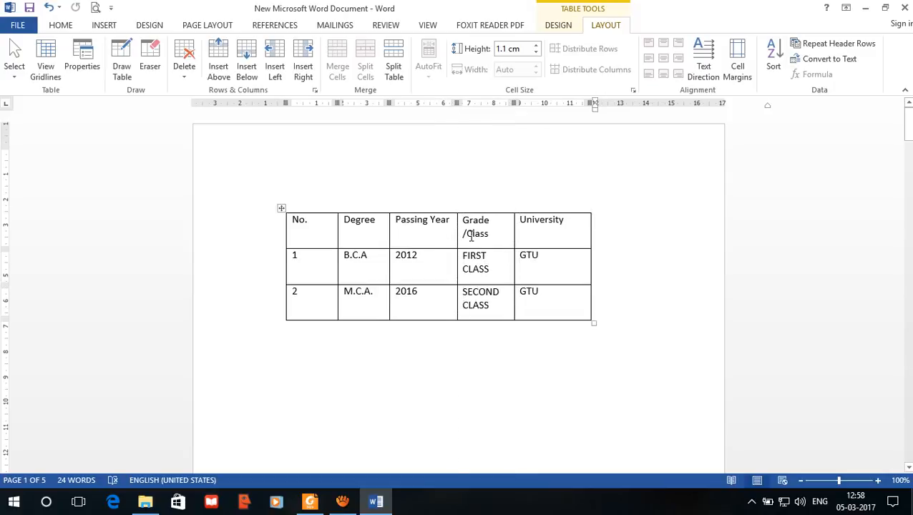
Step: Try various cell text alignments on the whole table, finishing with text centered both horizontally and vertically
{"action": "left_click", "coordinate": [281, 208]}
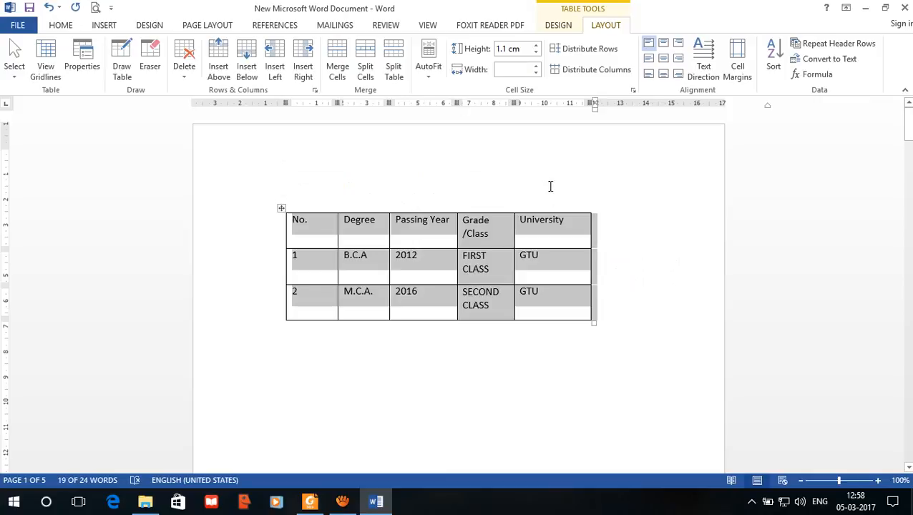
{"action": "left_click", "coordinate": [663, 44]}
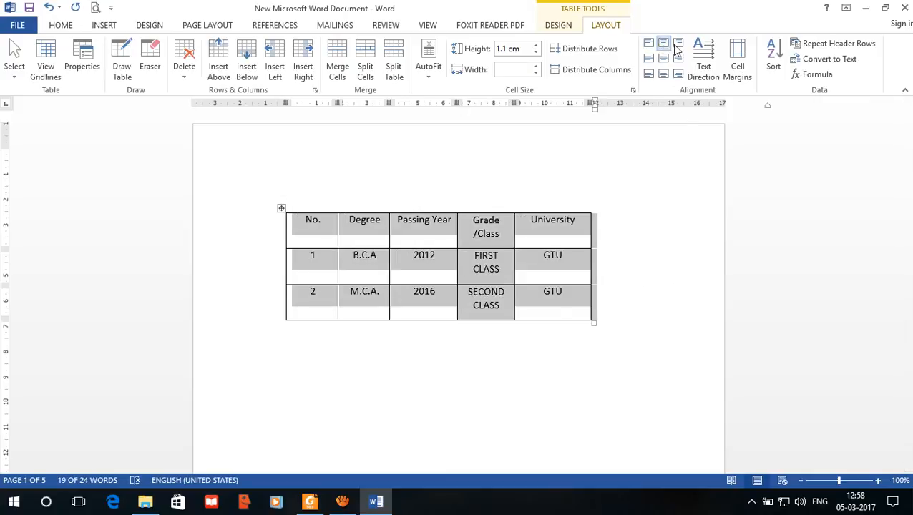
{"action": "left_click", "coordinate": [678, 43]}
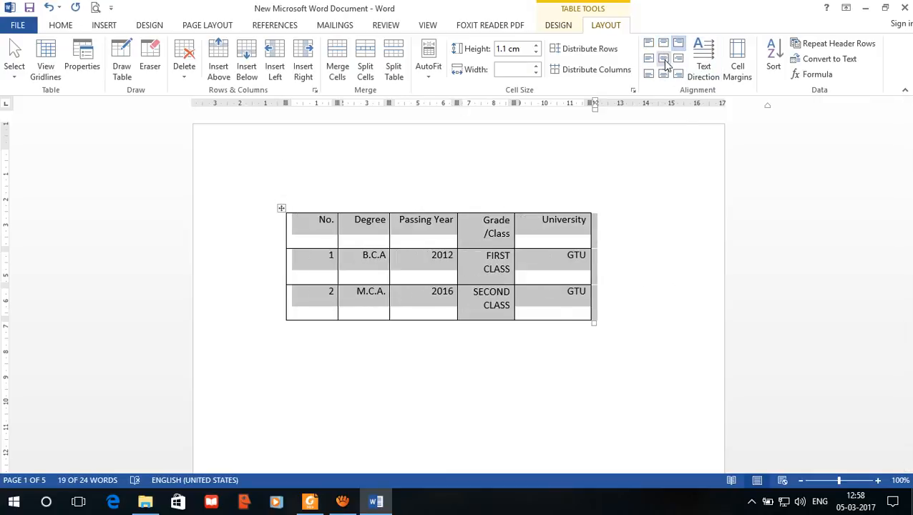
{"action": "left_click", "coordinate": [663, 60]}
{"action": "left_click", "coordinate": [649, 60]}
{"action": "left_click", "coordinate": [679, 59]}
{"action": "left_click", "coordinate": [663, 60]}
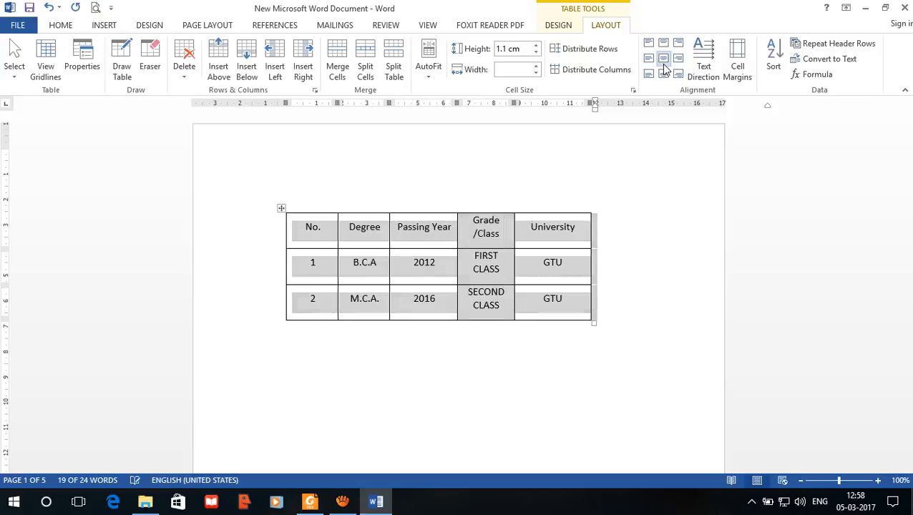
{"action": "left_click", "coordinate": [664, 73]}
{"action": "left_click", "coordinate": [648, 74]}
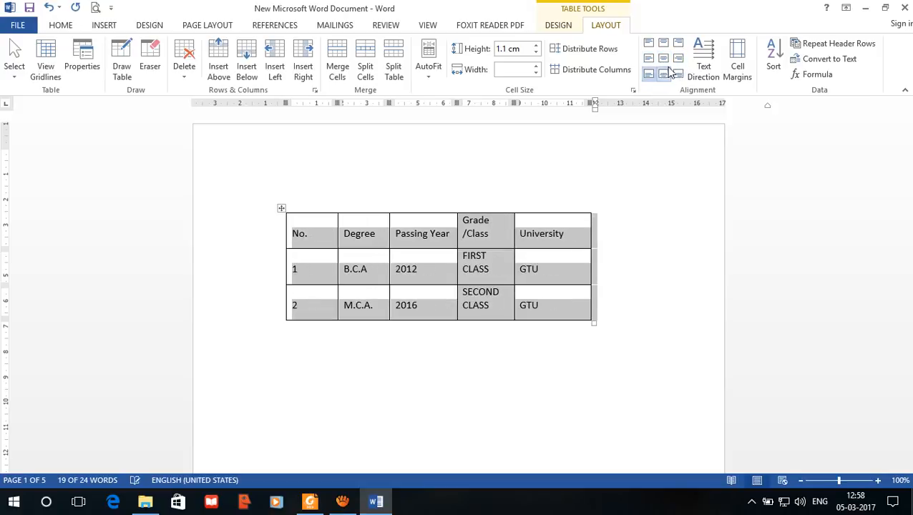
{"action": "left_click", "coordinate": [666, 59]}
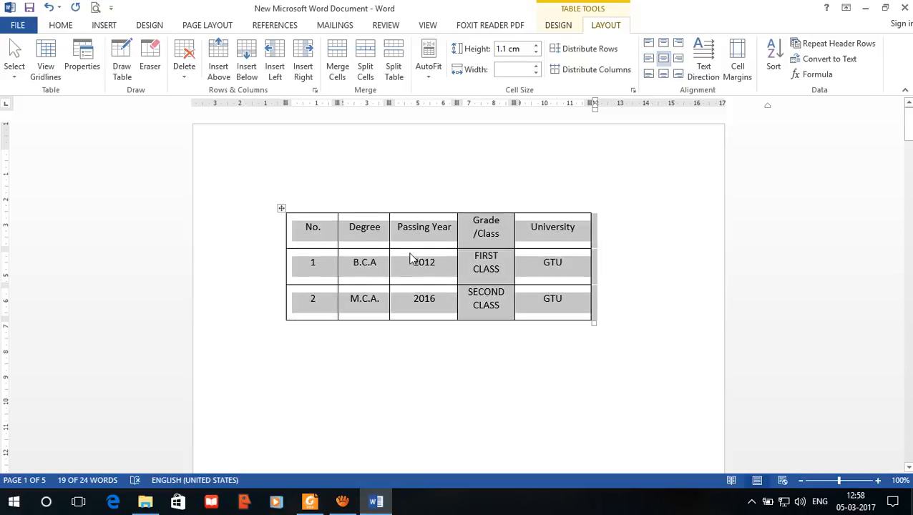
Step: Align the text of the two data rows to the left, centered vertically in the cells
{"action": "left_click_drag", "start_coordinate": [310, 265], "coordinate": [555, 297]}
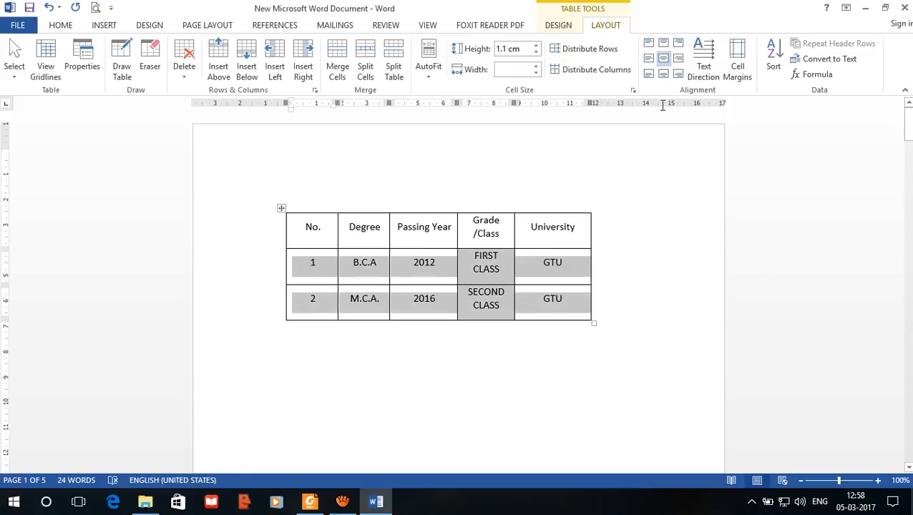
{"action": "left_click", "coordinate": [649, 58]}
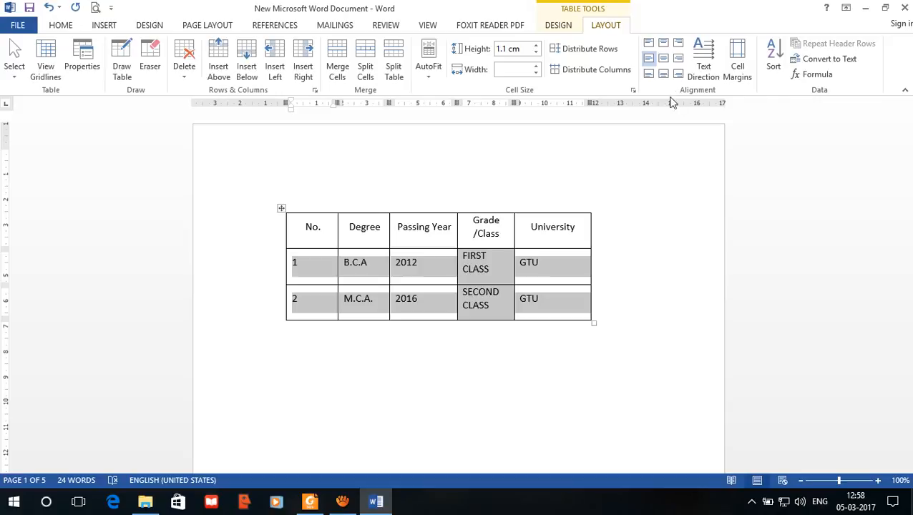
Step: Cycle the header row's text direction through both vertical orientations several times, finishing with horizontal text
{"action": "left_click_drag", "start_coordinate": [577, 229], "coordinate": [284, 243]}
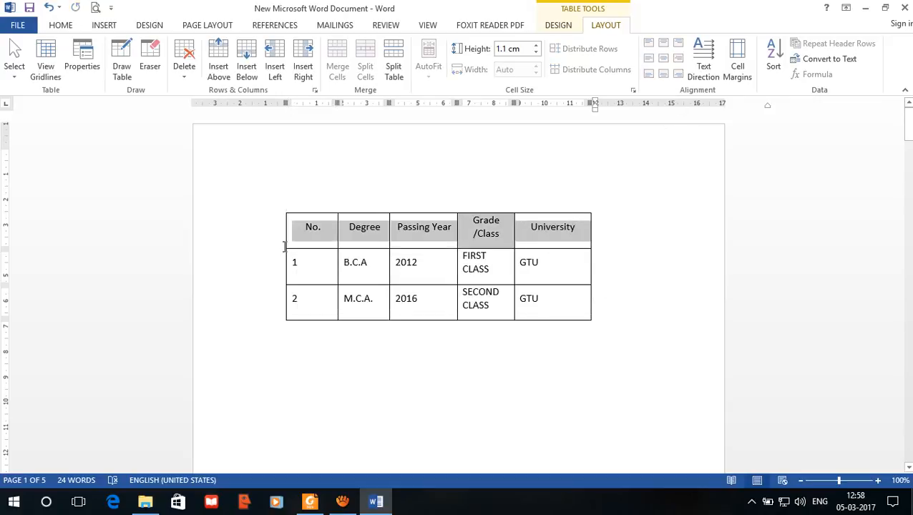
{"action": "left_click", "coordinate": [703, 72]}
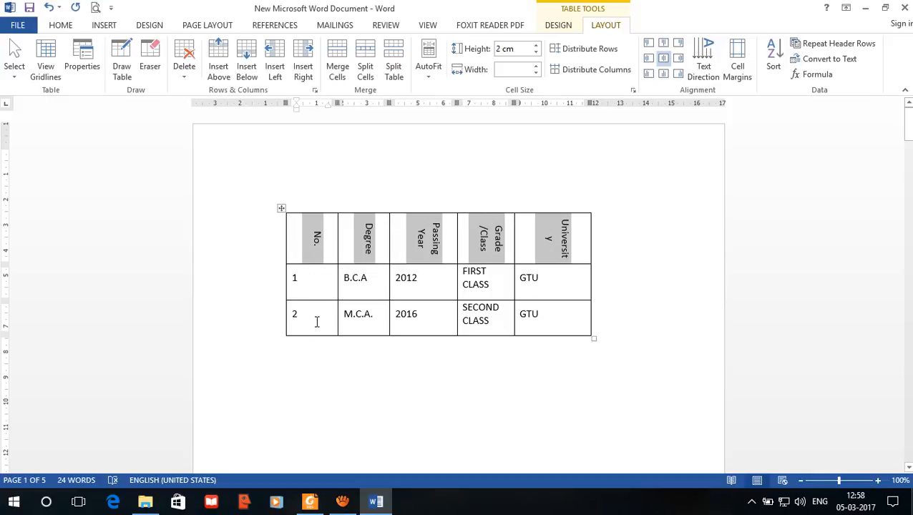
{"action": "left_click", "coordinate": [708, 76]}
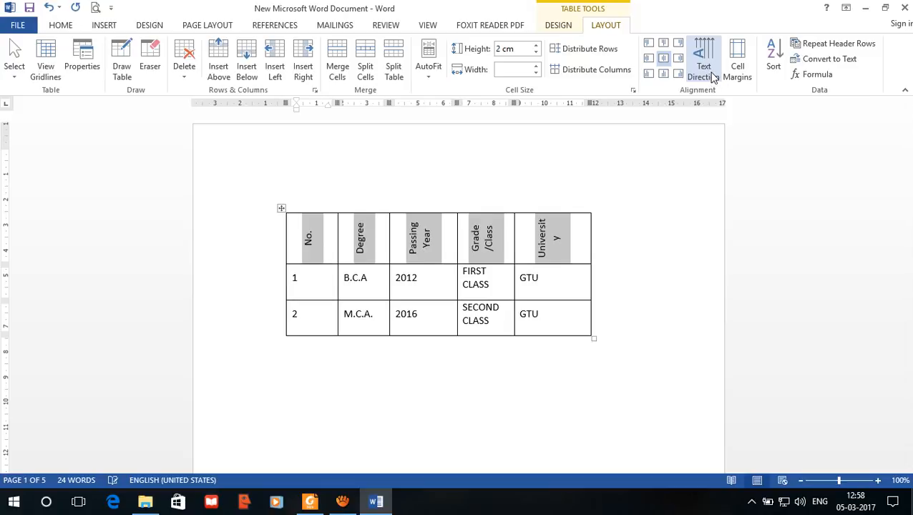
{"action": "left_click", "coordinate": [707, 71]}
{"action": "left_click", "coordinate": [707, 72]}
{"action": "left_click", "coordinate": [707, 72]}
{"action": "left_click", "coordinate": [709, 74]}
{"action": "left_click", "coordinate": [708, 75]}
{"action": "left_click", "coordinate": [708, 75]}
{"action": "left_click", "coordinate": [709, 74]}
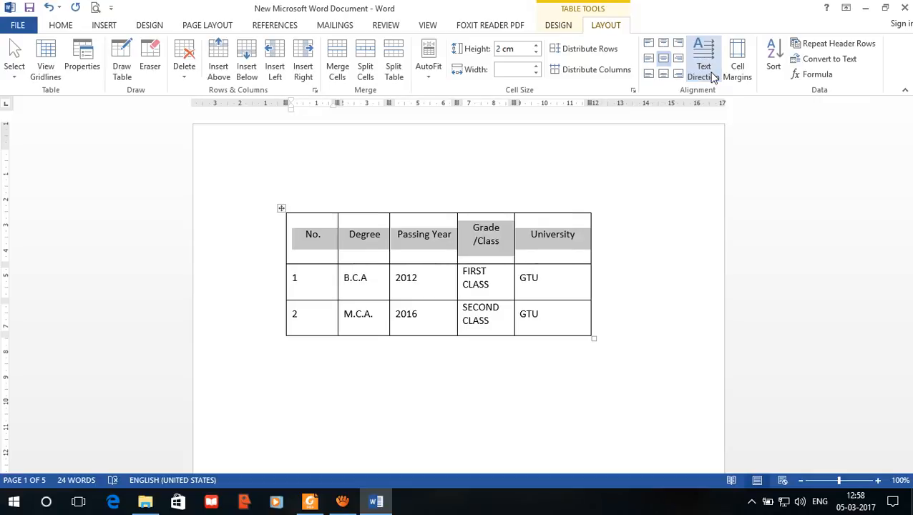
{"action": "left_click", "coordinate": [711, 75]}
{"action": "left_click", "coordinate": [710, 75]}
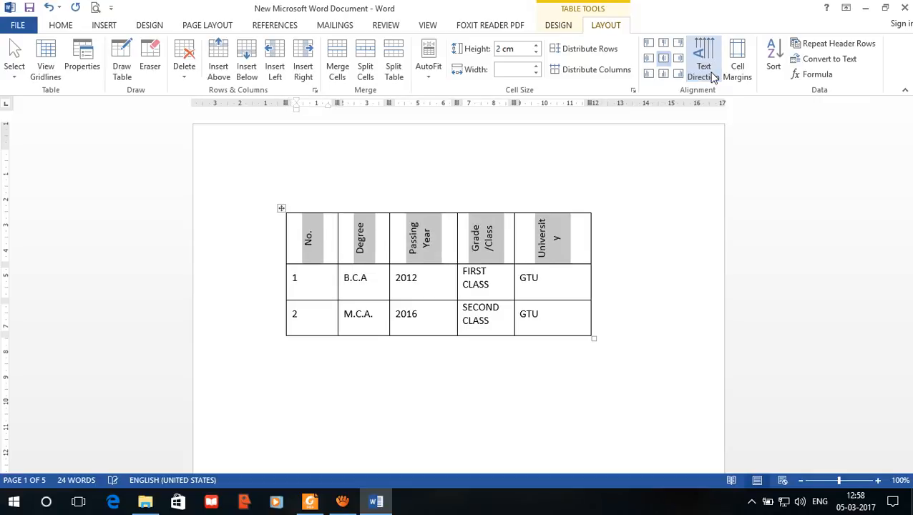
{"action": "left_click", "coordinate": [710, 75]}
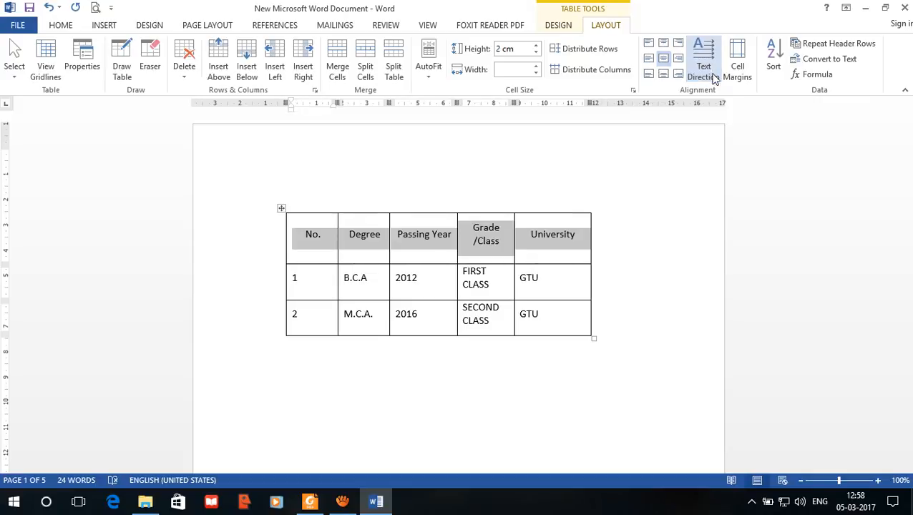
Step: Set the table's default left and right cell margins to 0 cm
{"action": "left_click", "coordinate": [734, 79]}
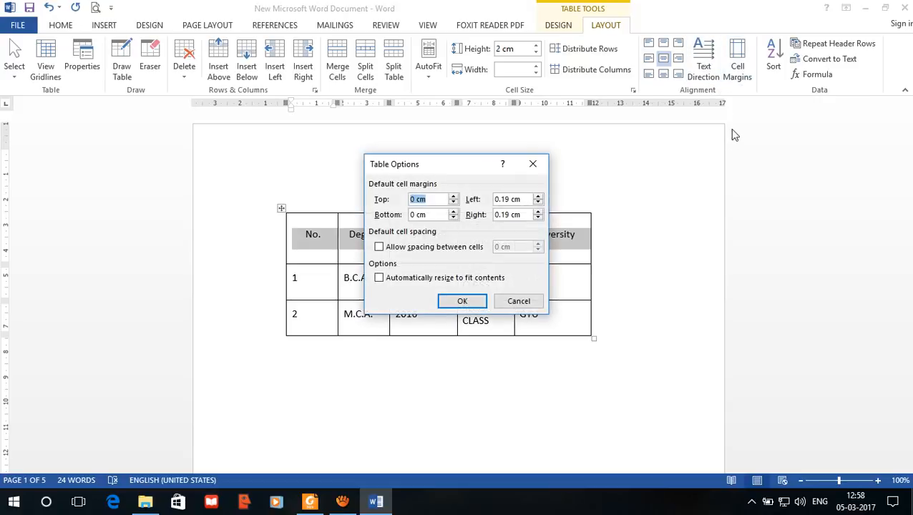
{"action": "left_click", "coordinate": [538, 203]}
{"action": "left_click", "coordinate": [538, 204]}
{"action": "left_click", "coordinate": [538, 203]}
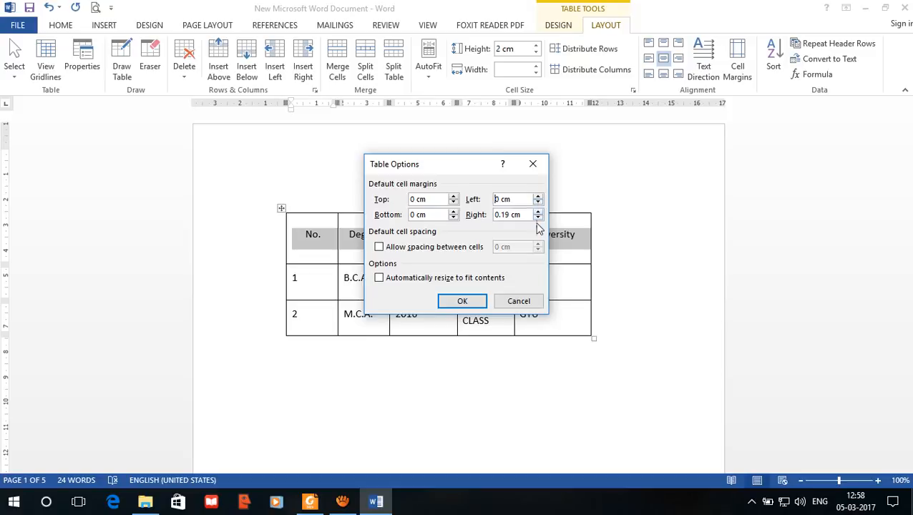
{"action": "left_click", "coordinate": [538, 218]}
{"action": "left_click", "coordinate": [538, 218]}
{"action": "left_click", "coordinate": [538, 219]}
{"action": "left_click", "coordinate": [462, 302]}
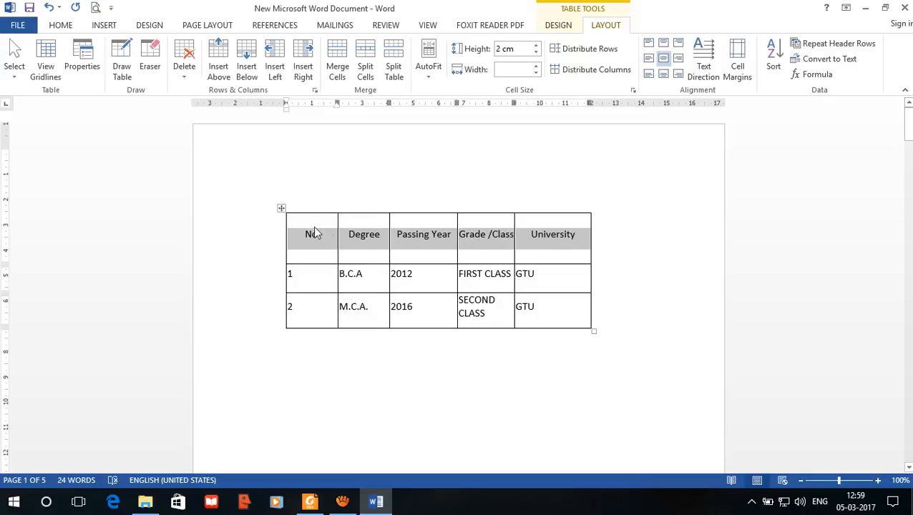
Step: Increase the default left cell margin for the whole table and apply the change
{"action": "left_click", "coordinate": [282, 211]}
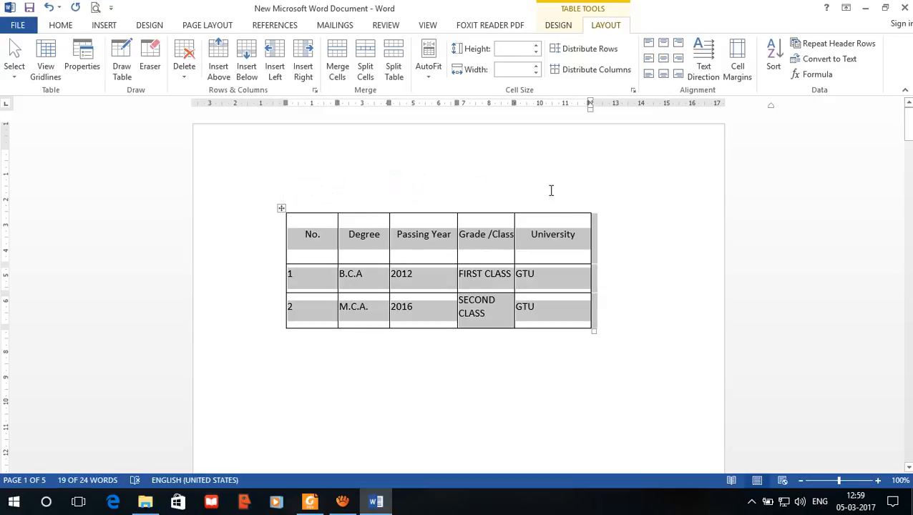
{"action": "left_click", "coordinate": [735, 80]}
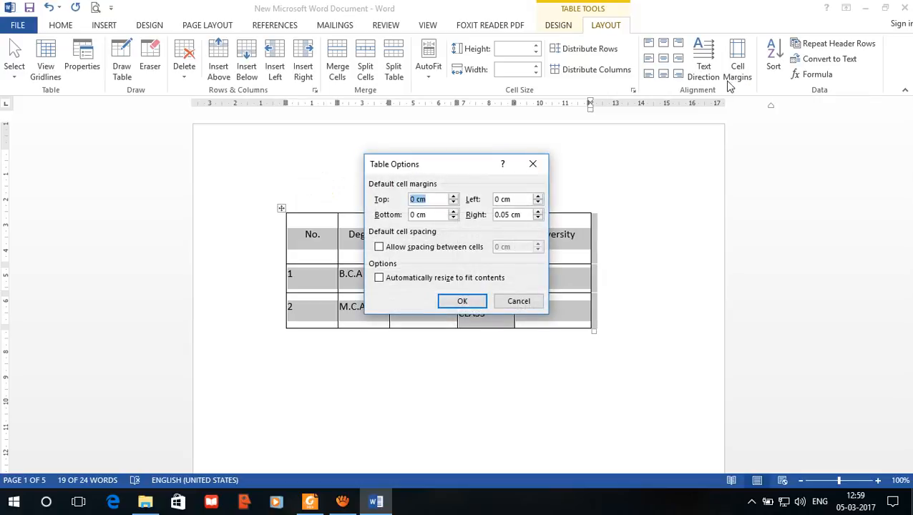
{"action": "left_click", "coordinate": [539, 196]}
{"action": "left_click", "coordinate": [538, 196]}
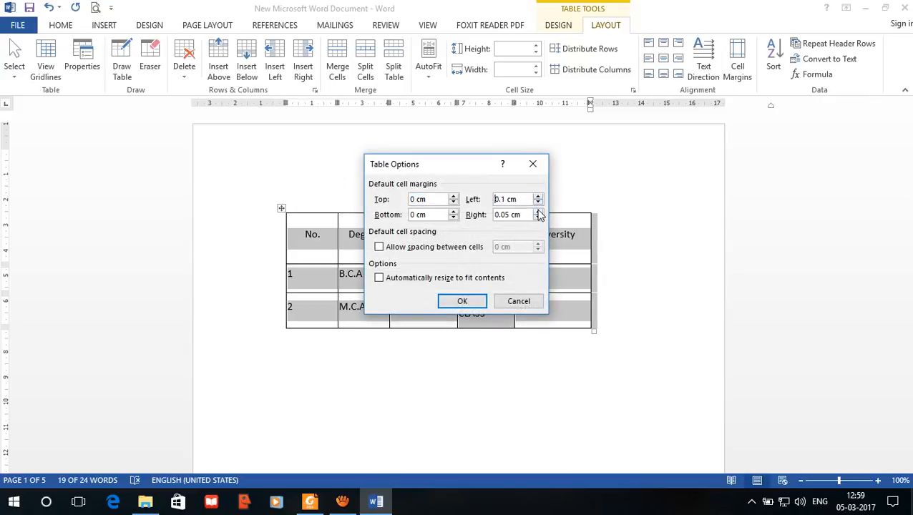
{"action": "left_click", "coordinate": [538, 197]}
{"action": "left_click", "coordinate": [452, 302]}
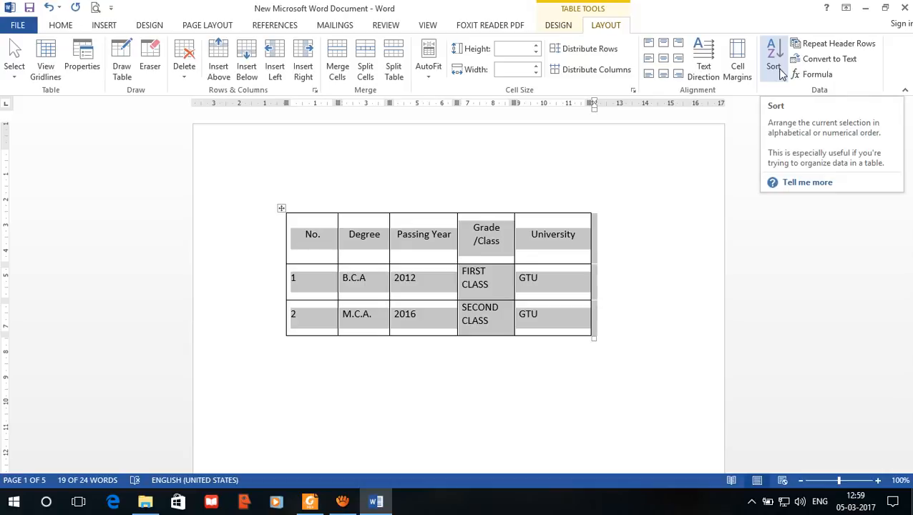
Step: Set up a sort of the two data rows by Column 2 as text in ascending order
{"action": "left_click", "coordinate": [288, 287]}
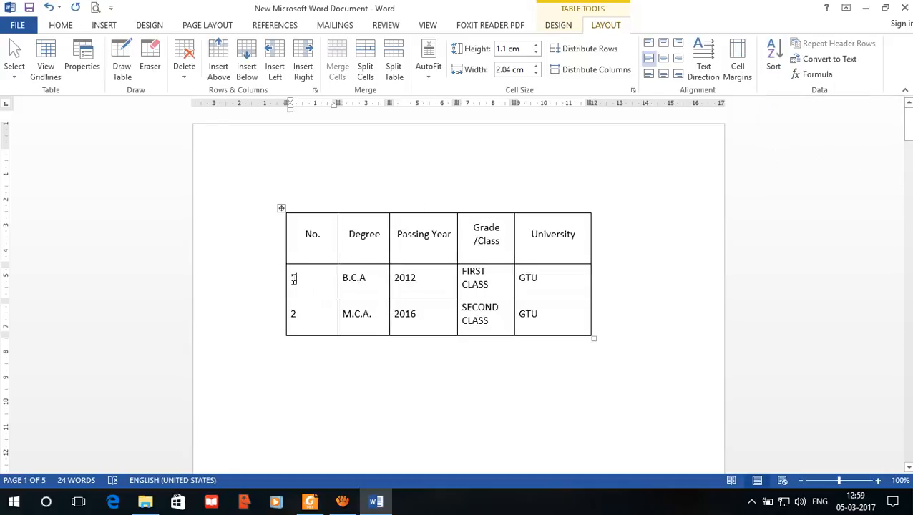
{"action": "left_click_drag", "start_coordinate": [290, 278], "coordinate": [566, 327]}
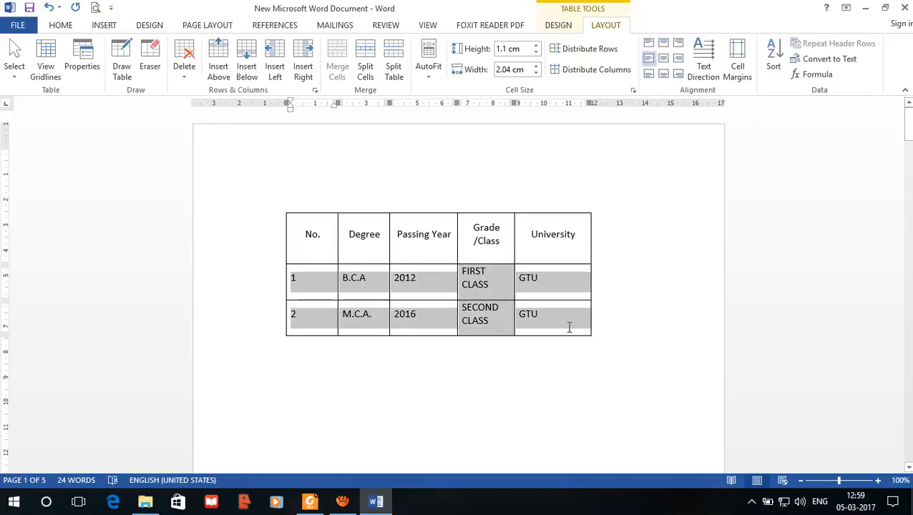
{"action": "left_click", "coordinate": [781, 77]}
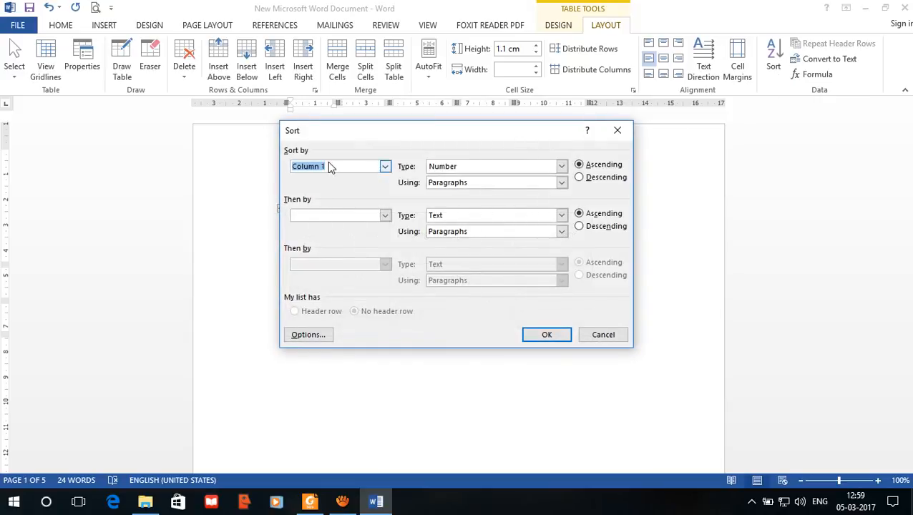
{"action": "left_click_drag", "start_coordinate": [393, 130], "coordinate": [614, 123]}
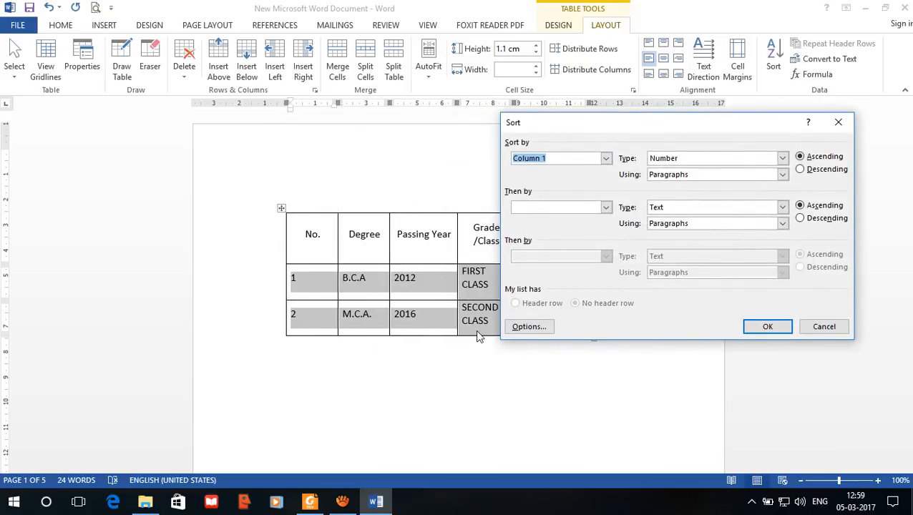
{"action": "left_click", "coordinate": [606, 158]}
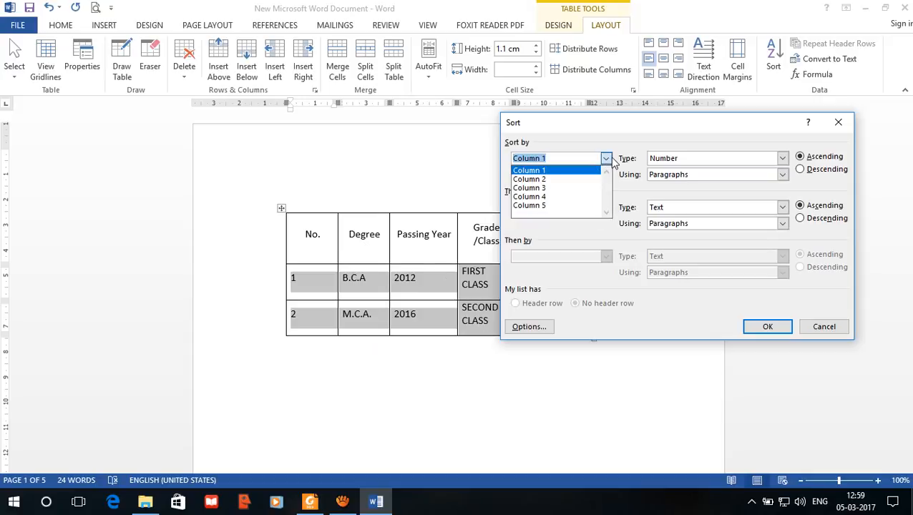
{"action": "left_click", "coordinate": [542, 180]}
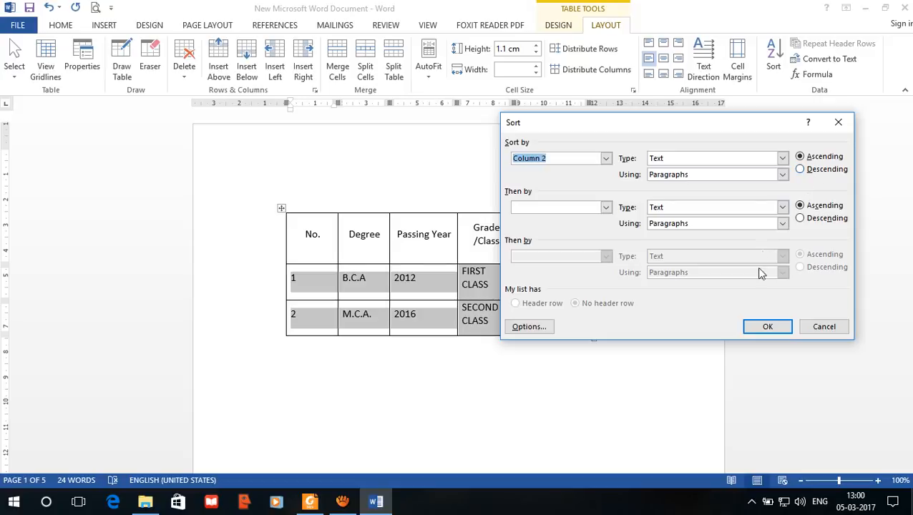
Step: Apply the ascending text sort by Column 2 to the two data rows
{"action": "left_click", "coordinate": [770, 329]}
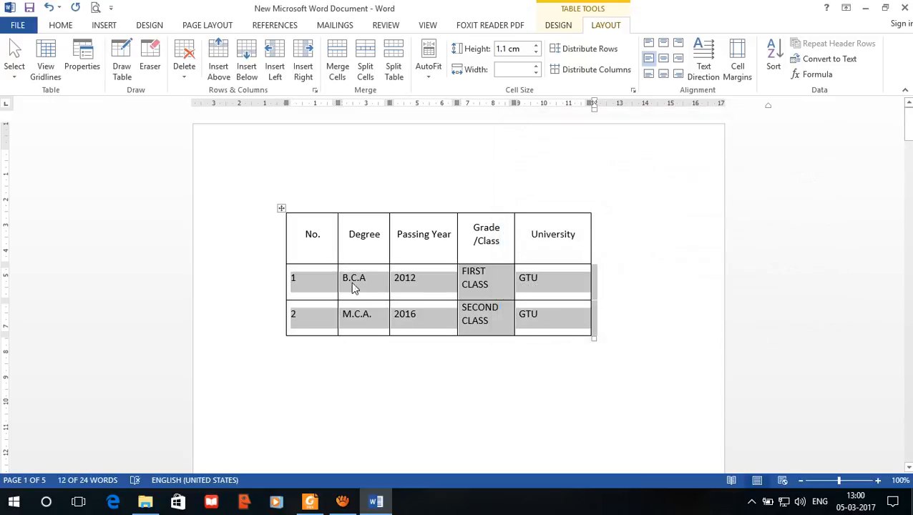
Step: Add a row below the M.C.A. row with No. 3, degree SSC, passing year 2007, grade A and university GSHEB
{"action": "left_click", "coordinate": [562, 320]}
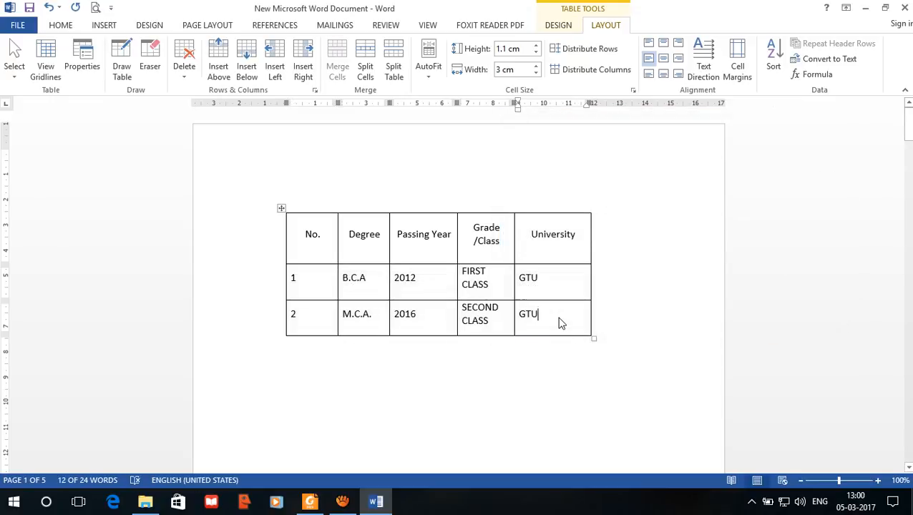
{"action": "key", "text": "Tab"}
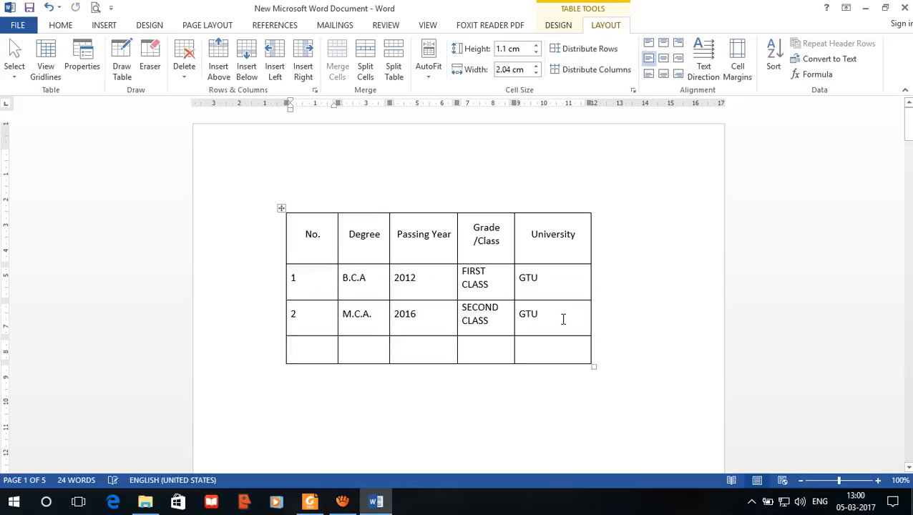
{"action": "type", "text": "2"}
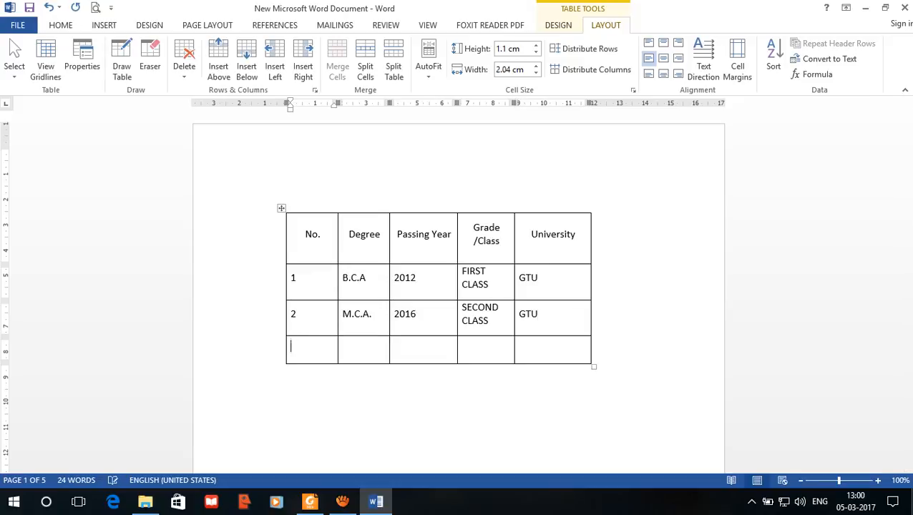
{"action": "key", "text": "Tab"}
{"action": "key", "text": "BackSpace"}
{"action": "key", "text": "BackSpace"}
{"action": "key", "text": "Tab"}
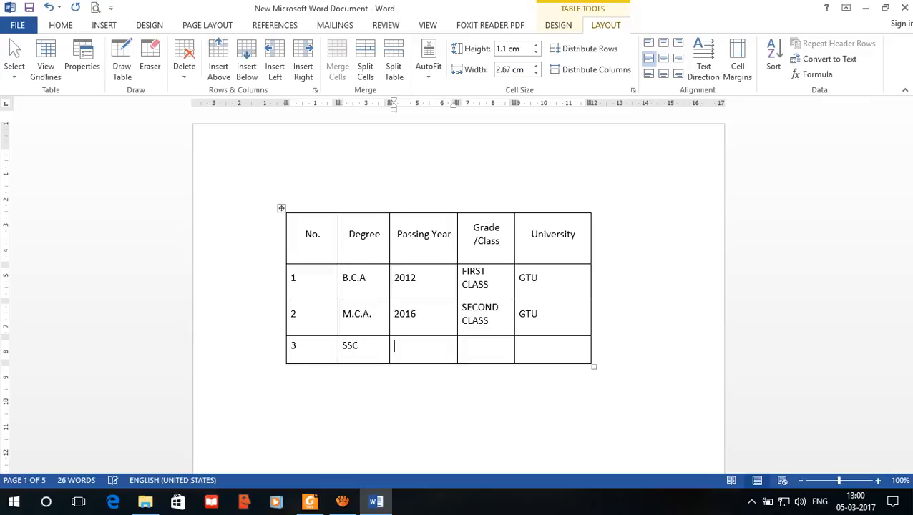
{"action": "type", "text": "2007"}
{"action": "key", "text": "Tab"}
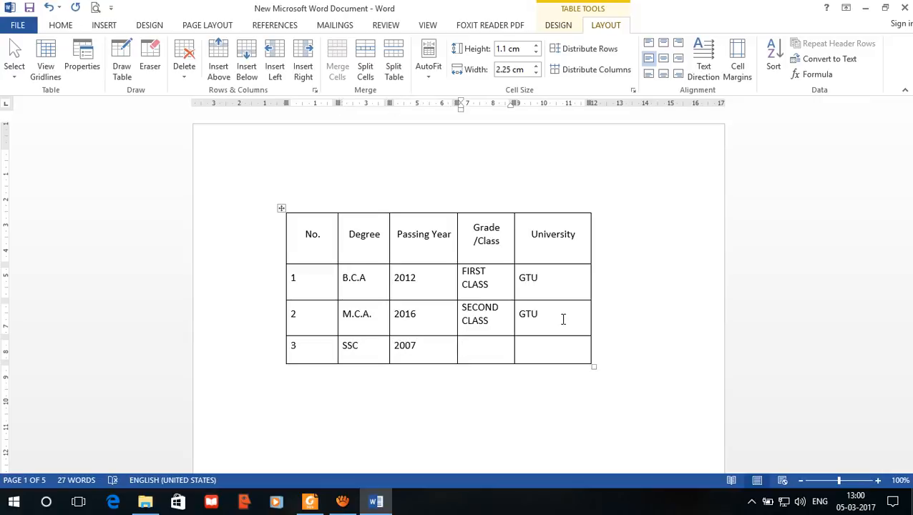
{"action": "key", "text": "Tab"}
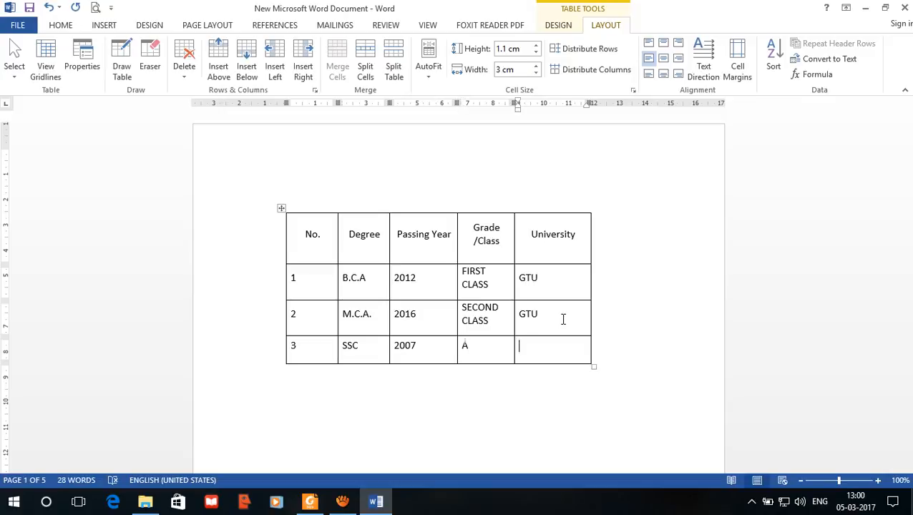
{"action": "type", "text": "GSHEB"}
Step: Add another row at the table's end with No. 4, degree HSC, passing year 2009, grade B and university GSHEB
{"action": "key", "text": "Tab"}
{"action": "type", "text": "4"}
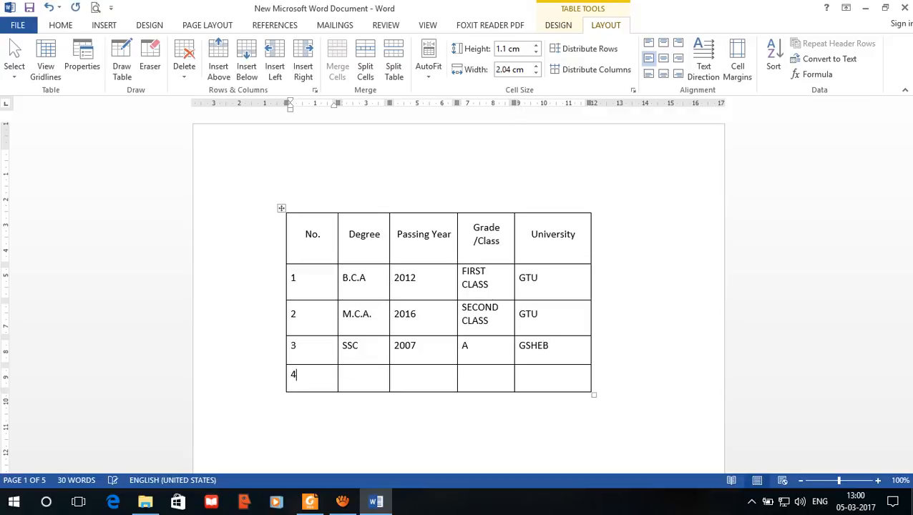
{"action": "key", "text": "Tab"}
{"action": "type", "text": "HH"}
{"action": "key", "text": "BackSpace"}
{"action": "type", "text": "SC"}
{"action": "key", "text": "Tab"}
{"action": "type", "text": "2009"}
{"action": "key", "text": "Tab"}
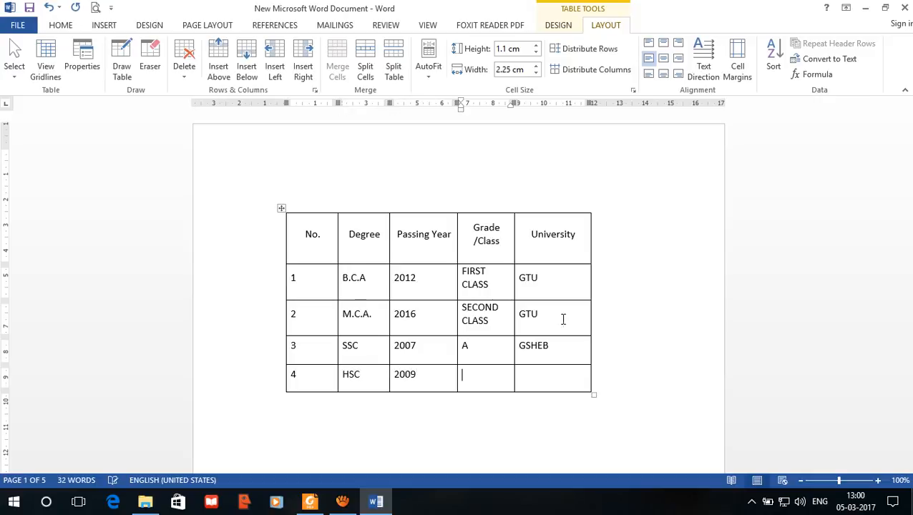
{"action": "key", "text": "Tab"}
{"action": "type", "text": "GS"}
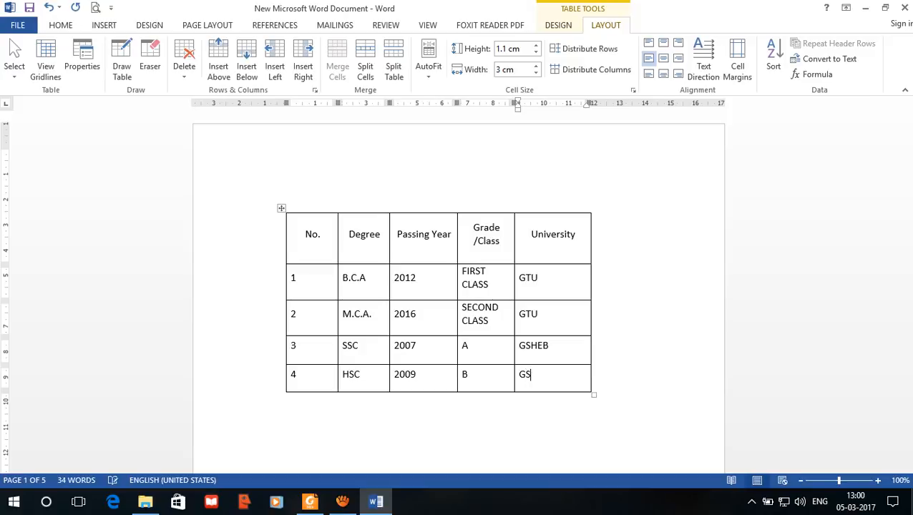
{"action": "type", "text": "HEB"}
Step: Sort the four data rows below the header by Column 2 as text in ascending order
{"action": "mouse_move", "coordinate": [326, 287]}
{"action": "left_mouse_down"}
{"action": "mouse_move", "coordinate": [510, 332]}
{"action": "mouse_move", "coordinate": [574, 379]}
{"action": "left_mouse_up"}
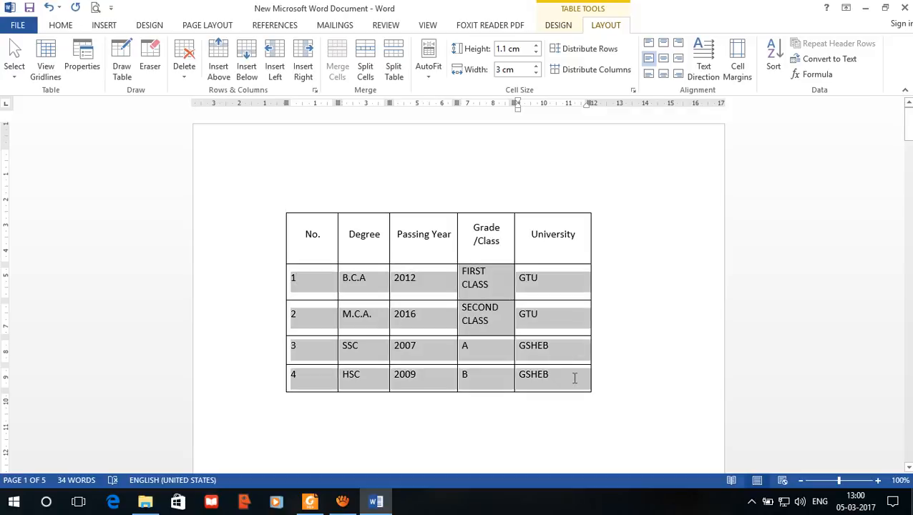
{"action": "left_click", "coordinate": [776, 66]}
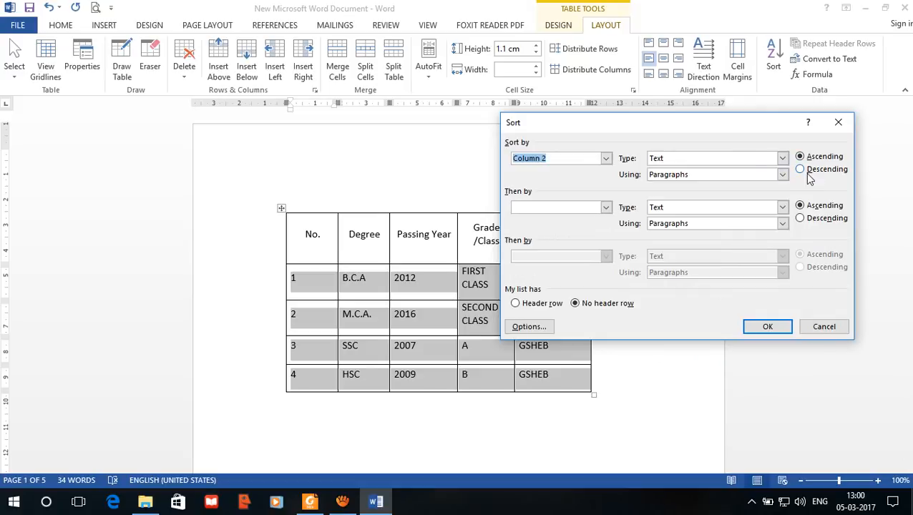
{"action": "left_click", "coordinate": [781, 331]}
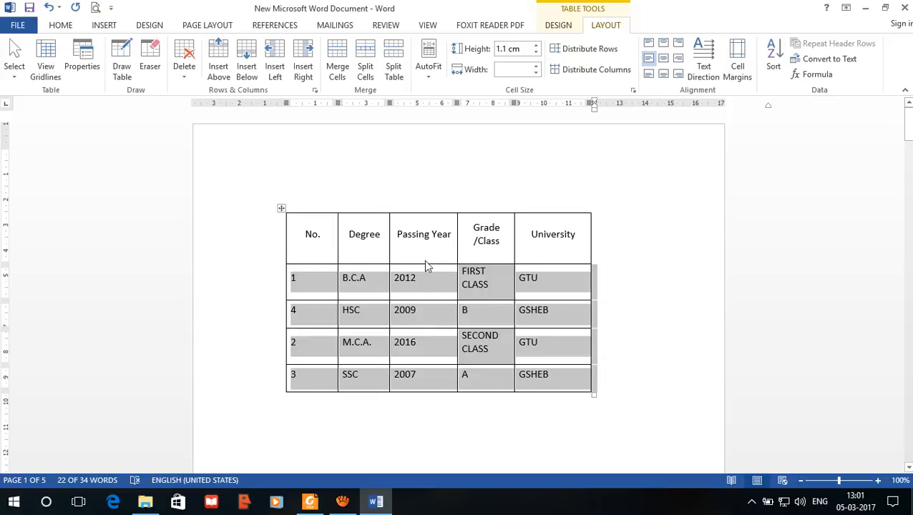
Step: Sort the selected data rows by Column 3, the passing year, as numbers in ascending order
{"action": "left_click", "coordinate": [773, 64]}
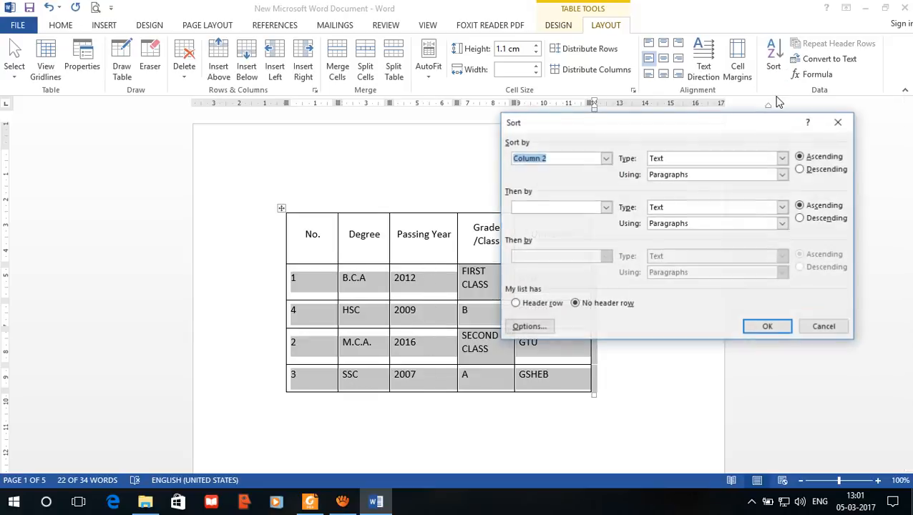
{"action": "left_click", "coordinate": [605, 158]}
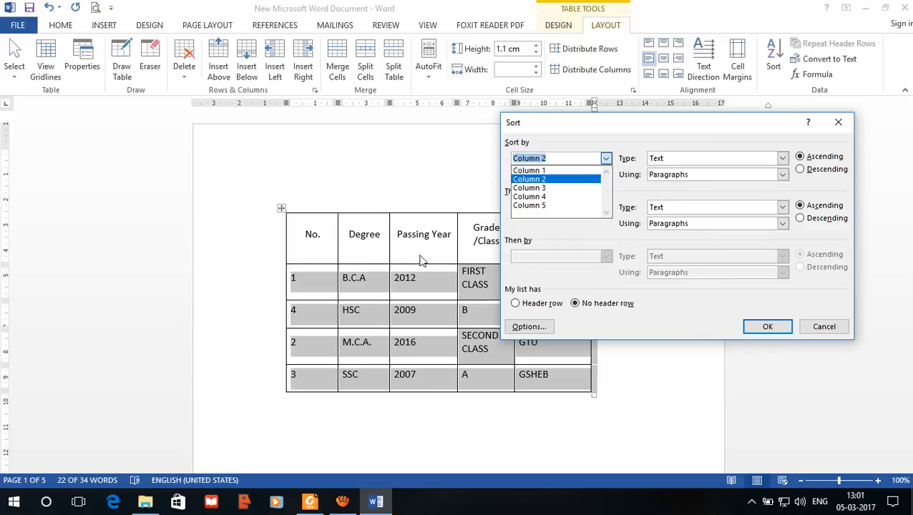
{"action": "left_click", "coordinate": [539, 191]}
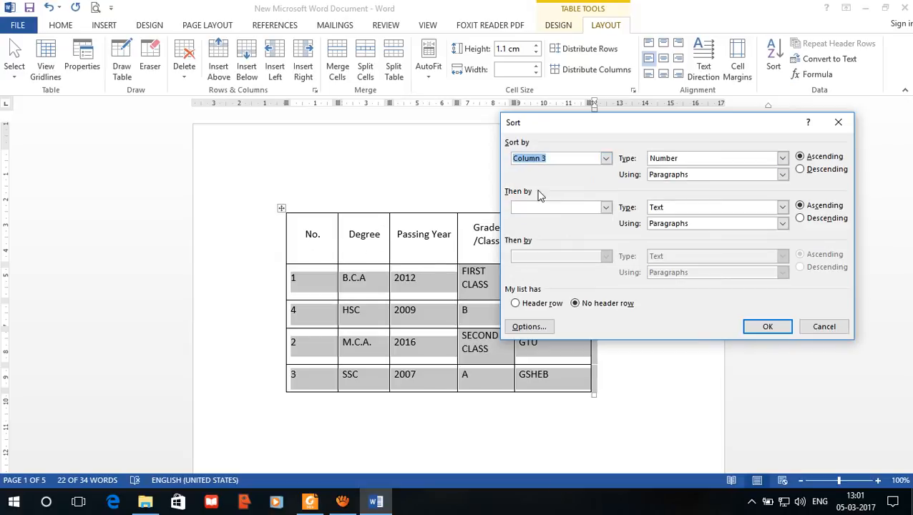
{"action": "left_click", "coordinate": [780, 330]}
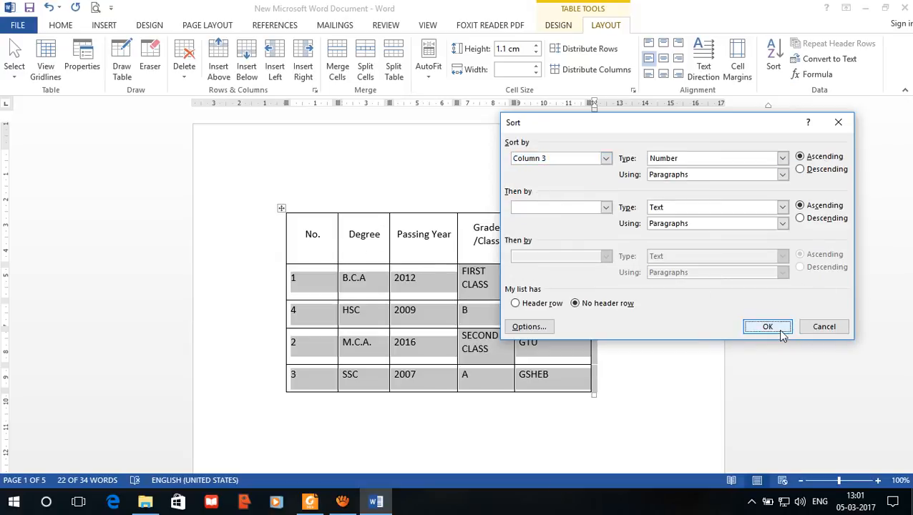
Step: Sort the selected data rows by Column 4, the grade, as text in ascending order
{"action": "left_click", "coordinate": [776, 67]}
{"action": "left_click", "coordinate": [782, 159]}
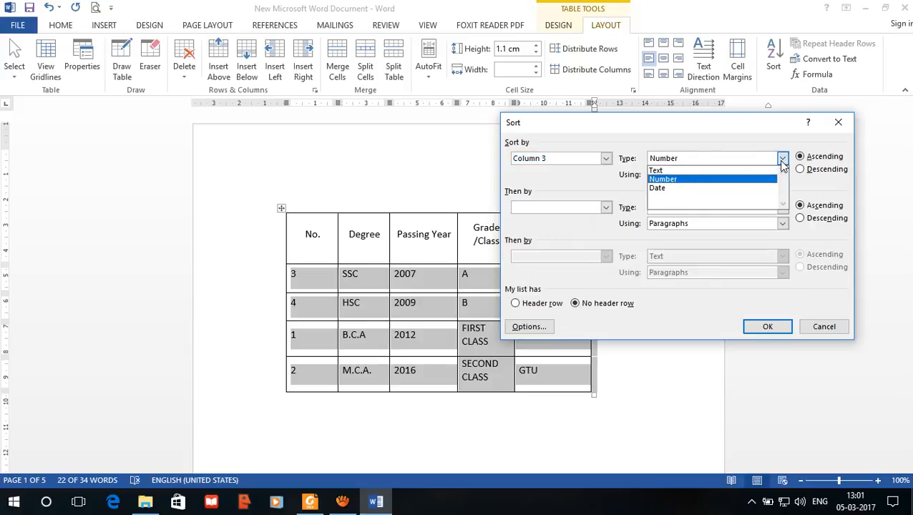
{"action": "left_click", "coordinate": [708, 144]}
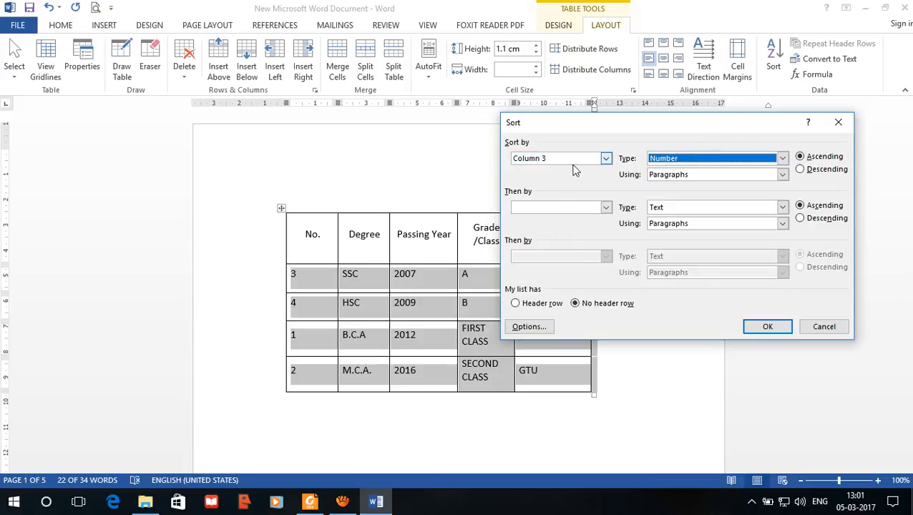
{"action": "left_click", "coordinate": [606, 158]}
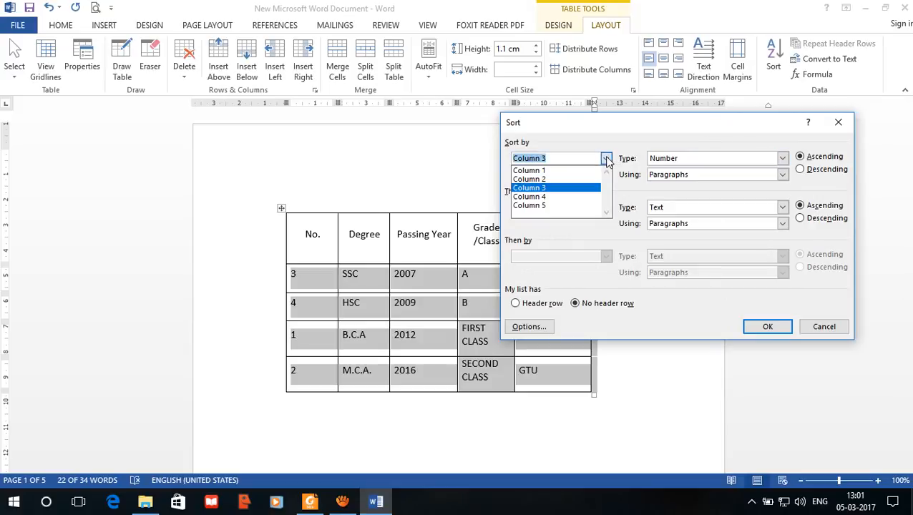
{"action": "left_click", "coordinate": [579, 198]}
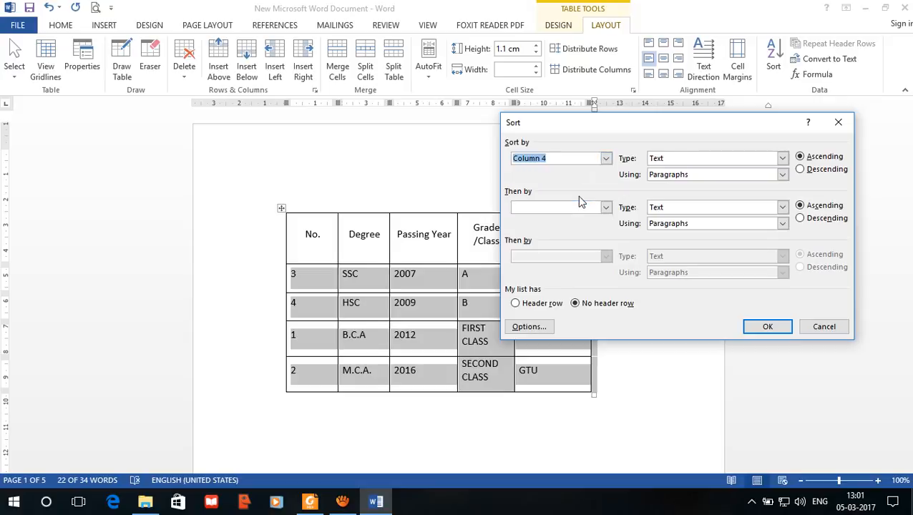
{"action": "left_click", "coordinate": [784, 328]}
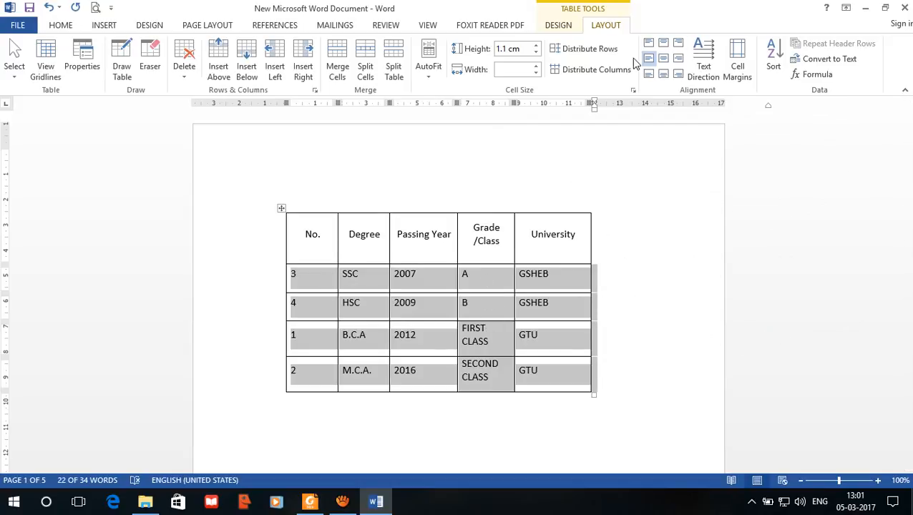
Step: Sort the selected data rows by Column 1, the row number, as numbers in ascending order
{"action": "left_click", "coordinate": [773, 65]}
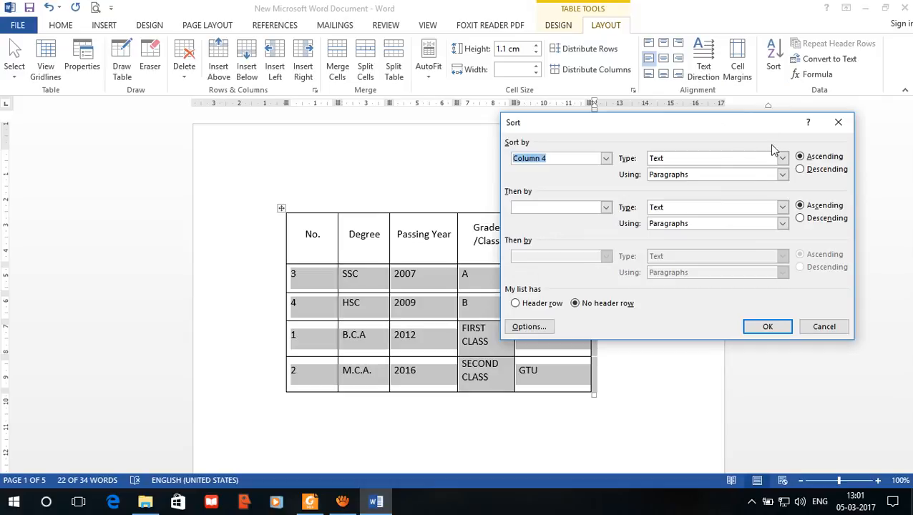
{"action": "left_click", "coordinate": [605, 159]}
{"action": "left_click", "coordinate": [587, 172]}
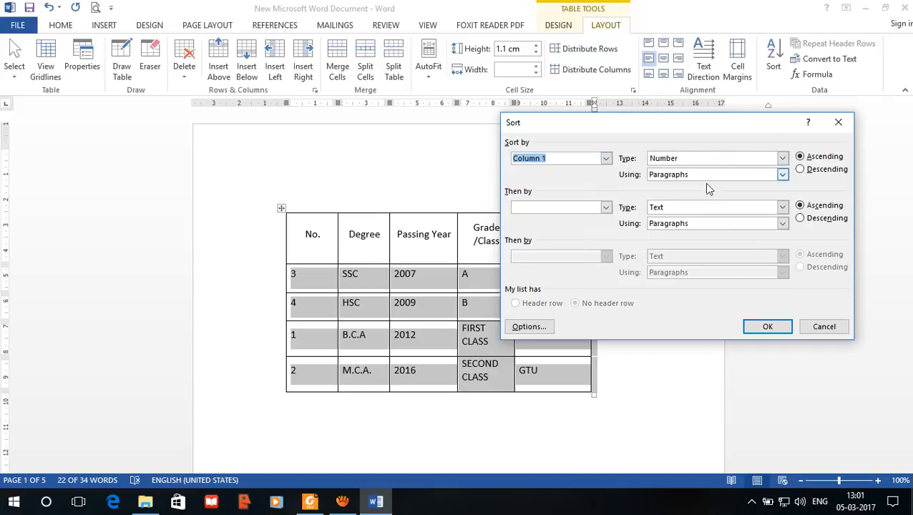
{"action": "left_click", "coordinate": [766, 328]}
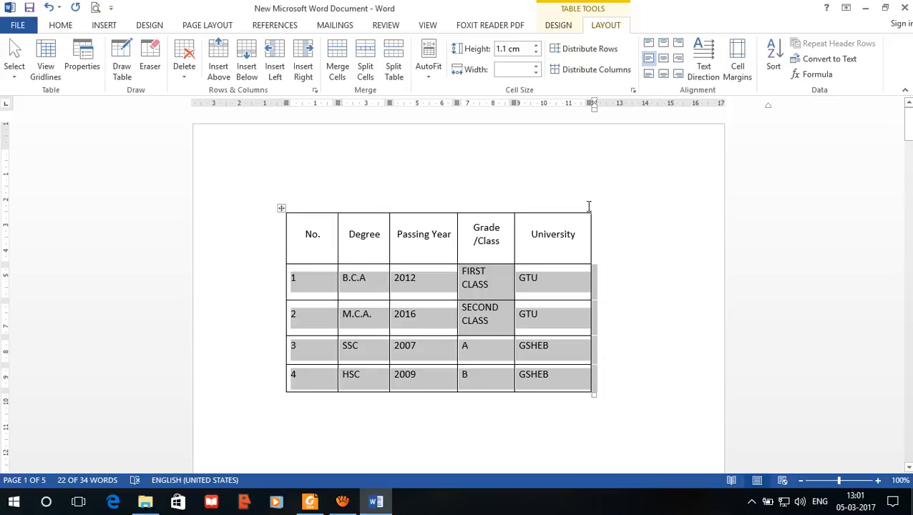
{"action": "left_click", "coordinate": [342, 502]}
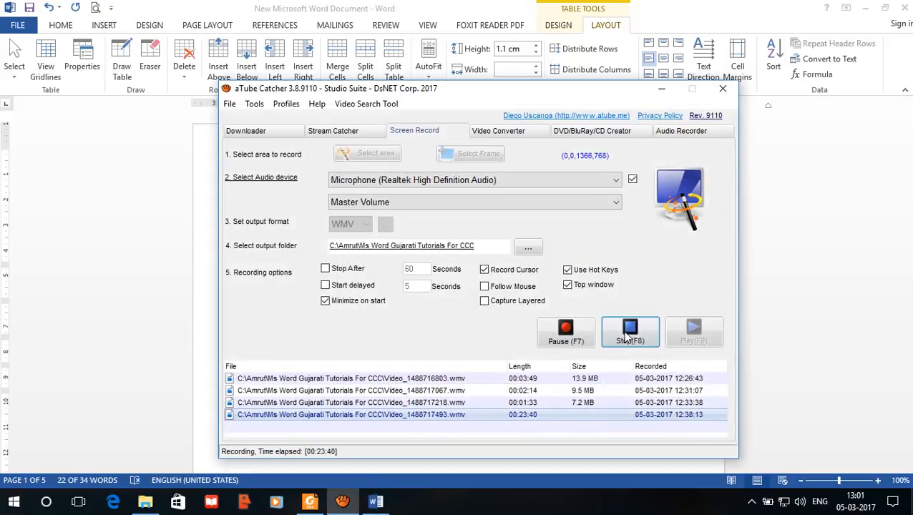